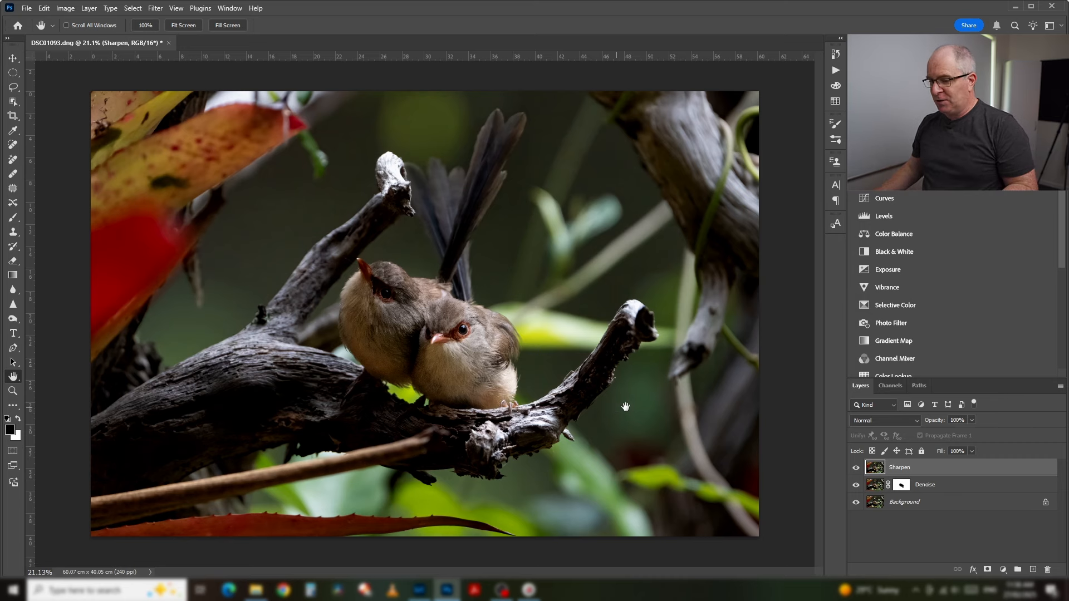
# Make the Sharpen layer active and choose the Elliptical Marquee tool
pyautogui.click(943, 493)
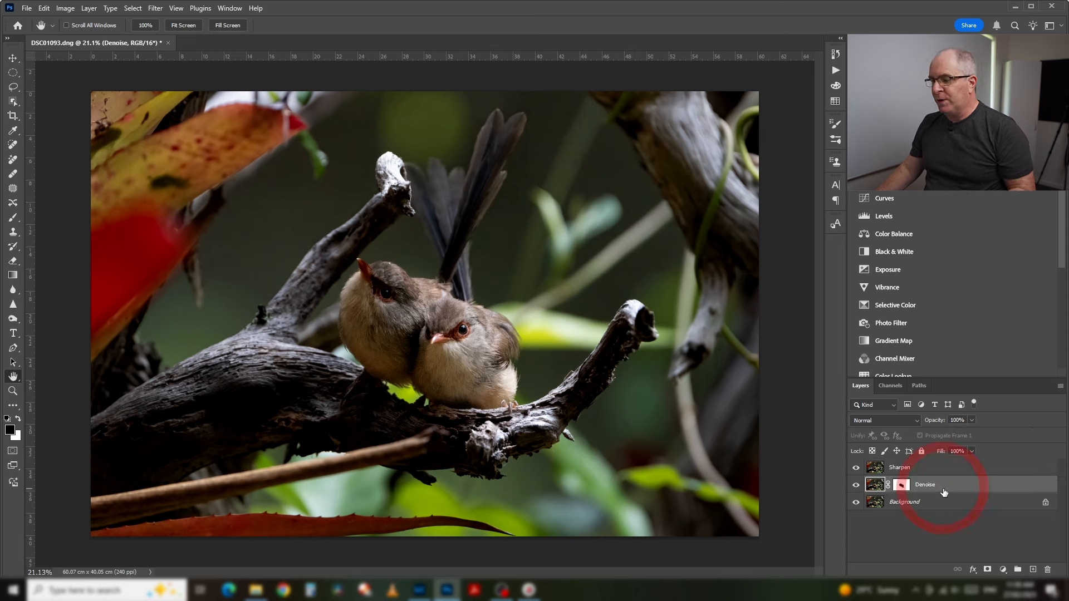
pyautogui.click(945, 473)
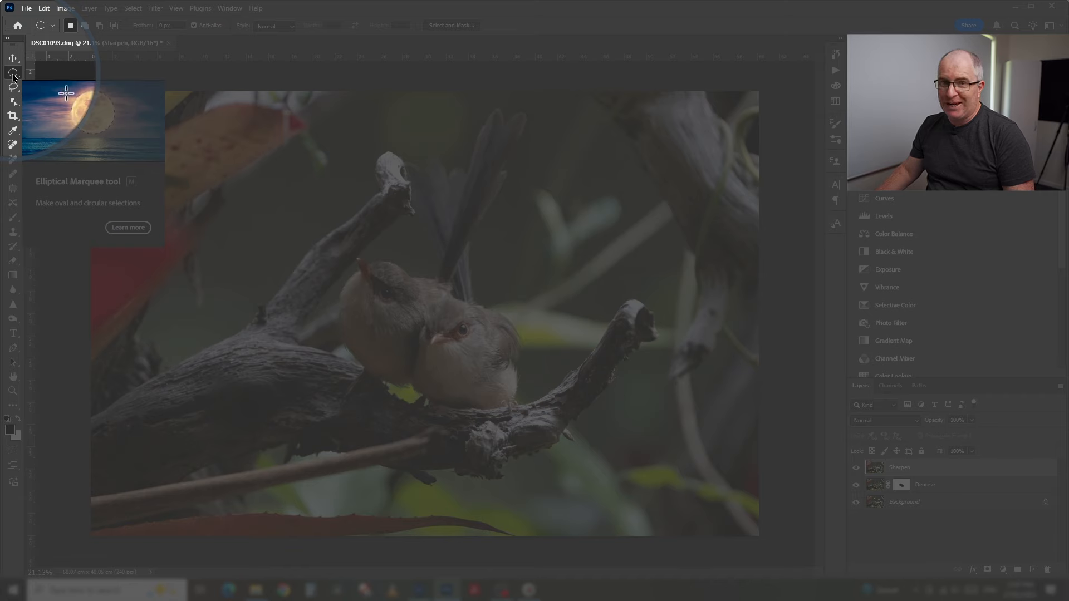
pyautogui.click(13, 75)
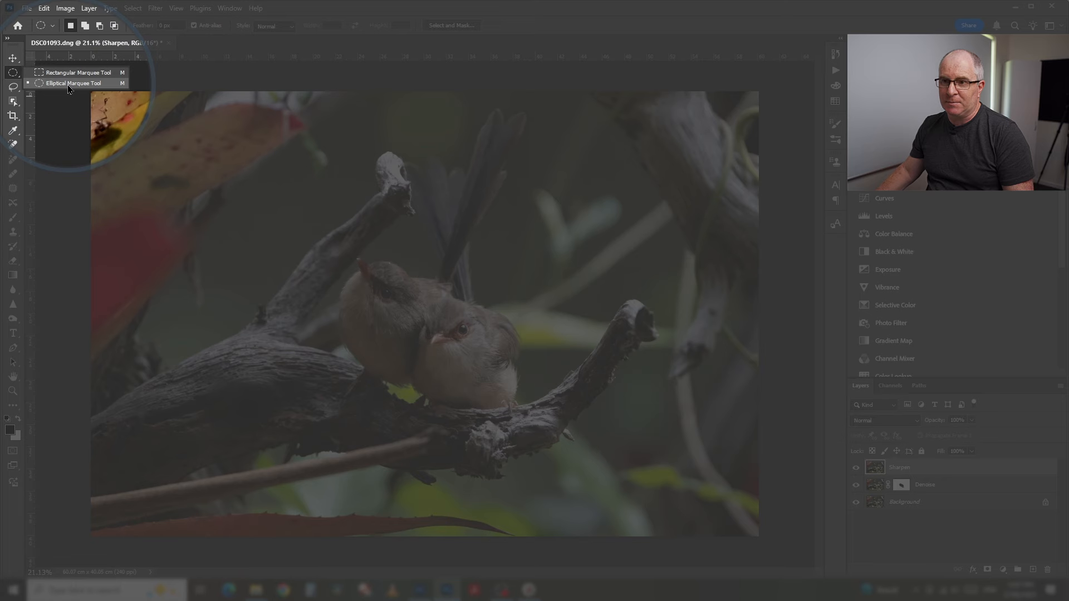
pyautogui.click(68, 85)
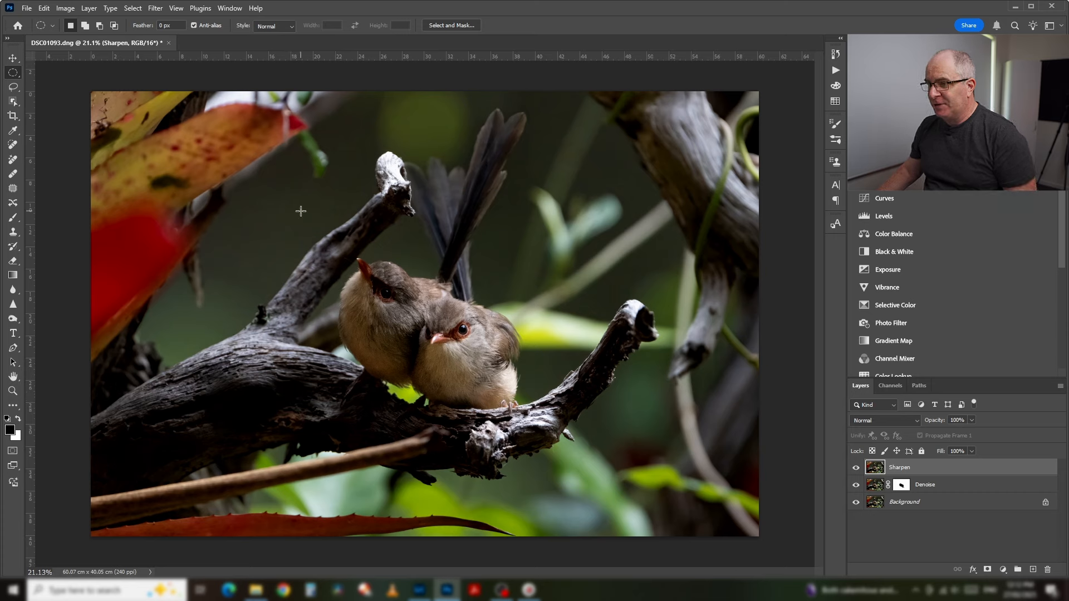
# Draw a trial circular selection around the two birds and deselect it
pyautogui.moveTo(301, 210)
pyautogui.mouseDown()
pyautogui.moveTo(359, 278)
pyautogui.moveTo(586, 480)
pyautogui.moveTo(521, 419)
pyautogui.moveTo(579, 383)
pyautogui.moveTo(607, 387)
pyautogui.moveTo(613, 423)
pyautogui.moveTo(462, 453)
pyautogui.moveTo(504, 462)
pyautogui.moveTo(625, 446)
pyautogui.moveTo(577, 456)
pyautogui.mouseUp()
pyautogui.press('space')
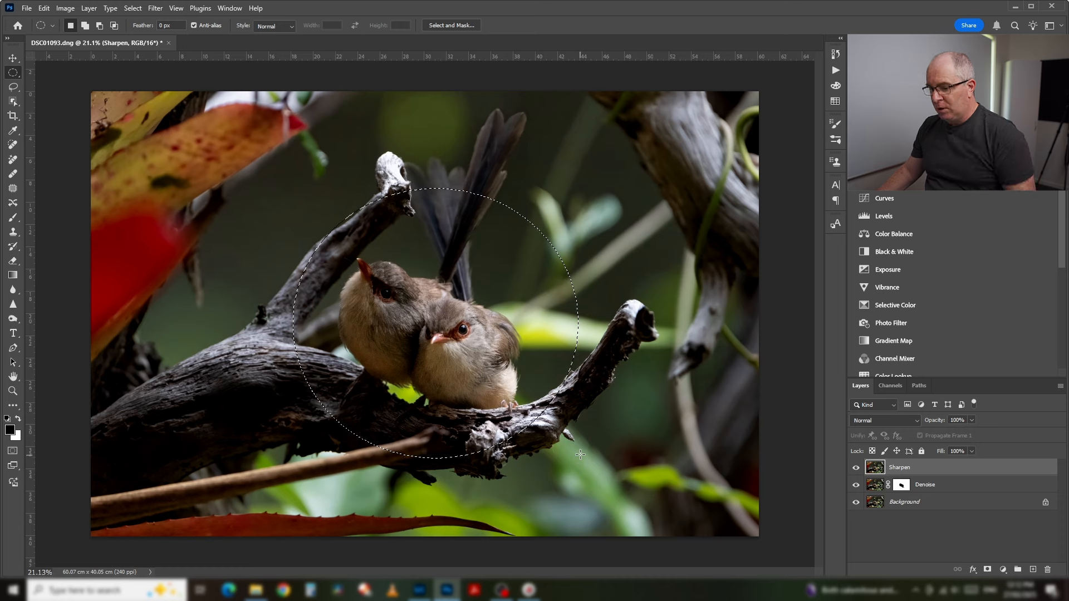
pyautogui.hotkey('ctrl', 'd')
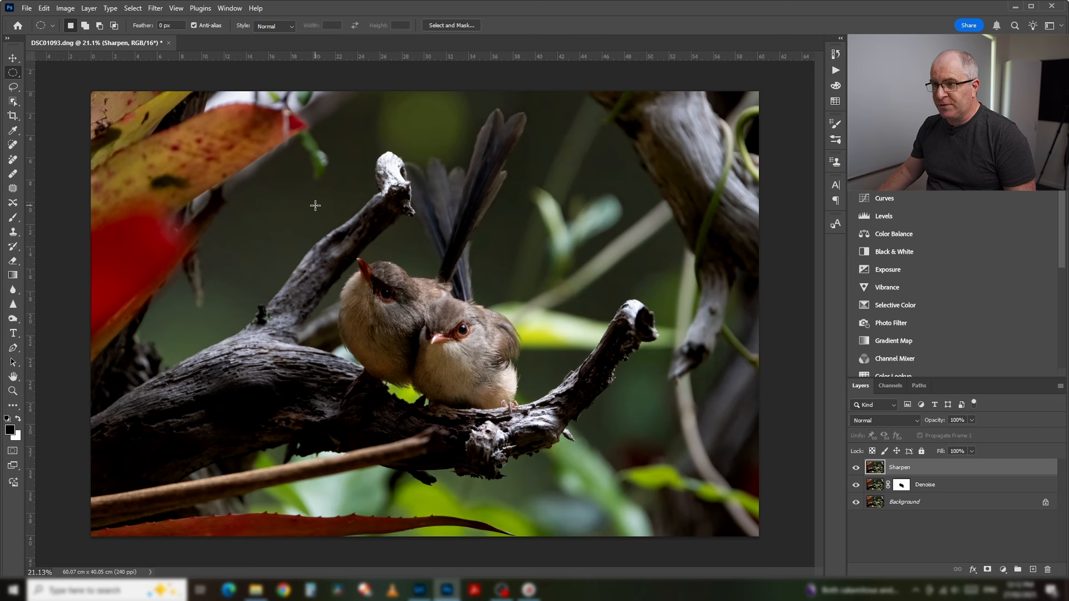
# Draw a circular selection about 25 cm wide around the birds, reposition it while drawing, and deselect it
pyautogui.moveTo(315, 205); pyautogui.dragTo(602, 486)
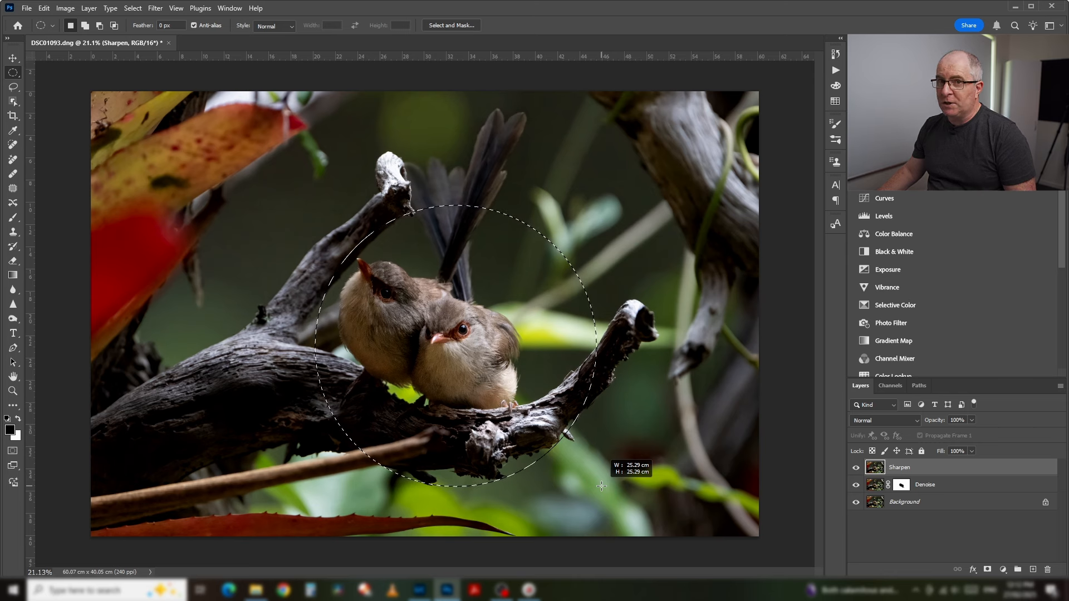
pyautogui.press('space')
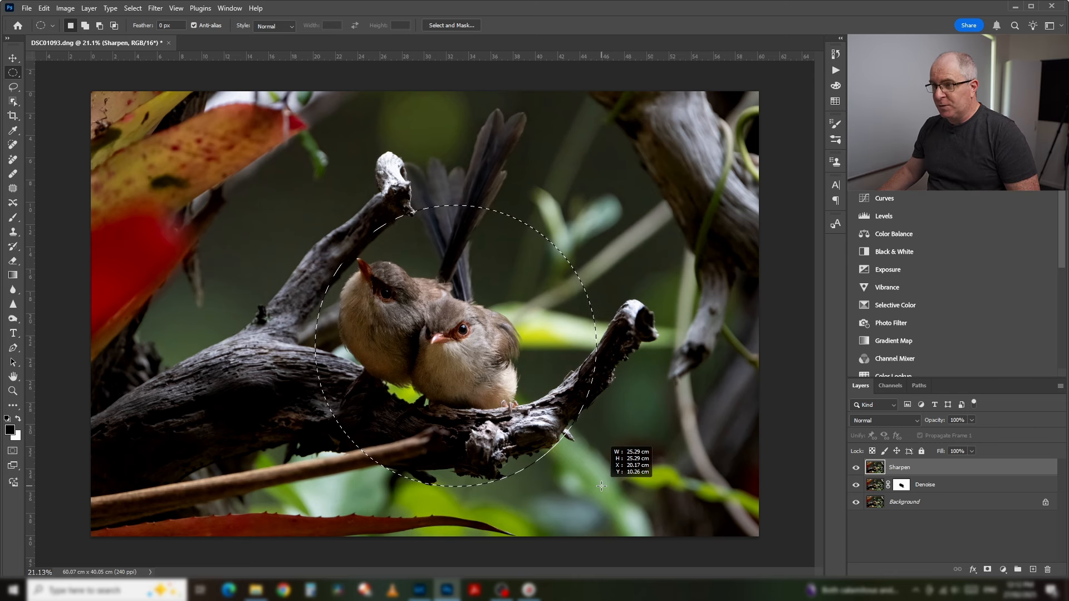
pyautogui.moveTo(602, 487); pyautogui.dragTo(637, 451)
pyautogui.press('shift')
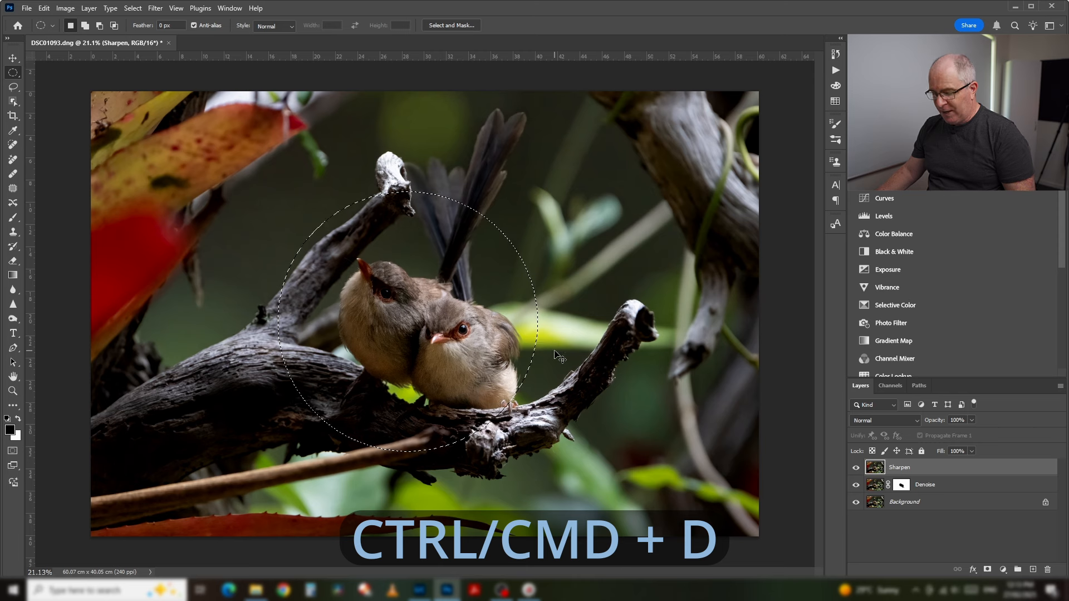
pyautogui.hotkey('ctrl', 'd')
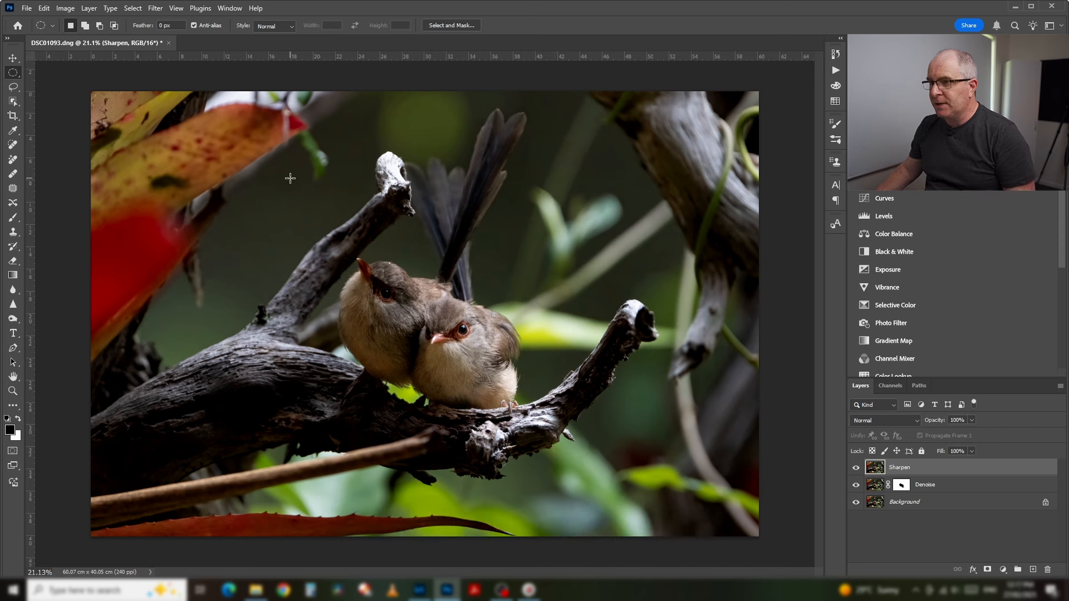
# Draw a larger circular selection around both birds and move it so it is centred horizontally on the canvas
pyautogui.moveTo(289, 176); pyautogui.dragTo(620, 522)
pyautogui.moveTo(478, 346); pyautogui.dragTo(446, 332)
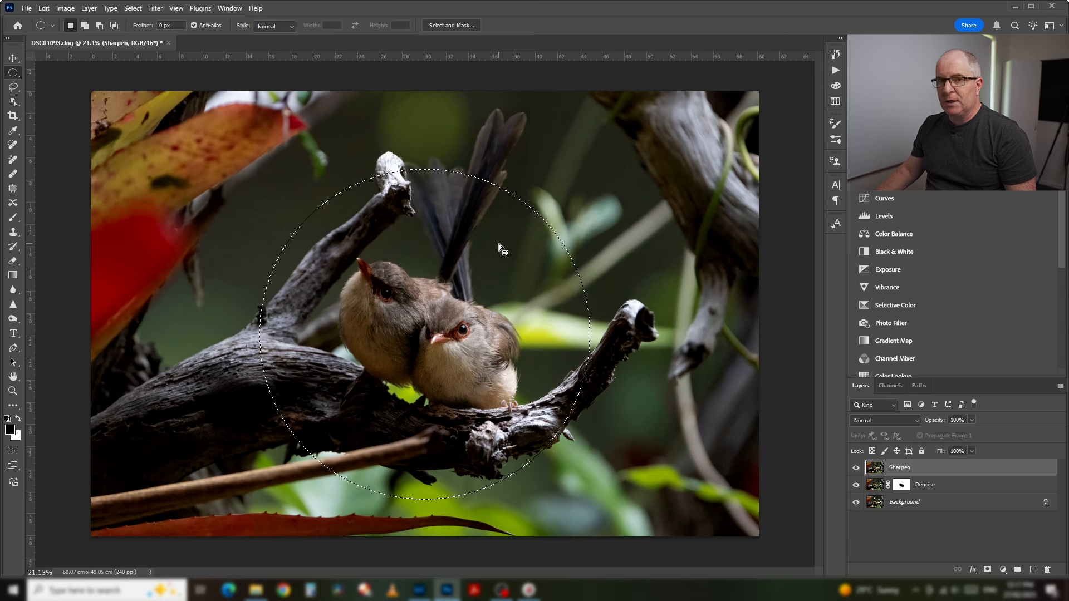
pyautogui.moveTo(498, 244)
pyautogui.mouseDown()
pyautogui.moveTo(504, 229)
pyautogui.moveTo(491, 265)
pyautogui.moveTo(498, 240)
pyautogui.mouseUp()
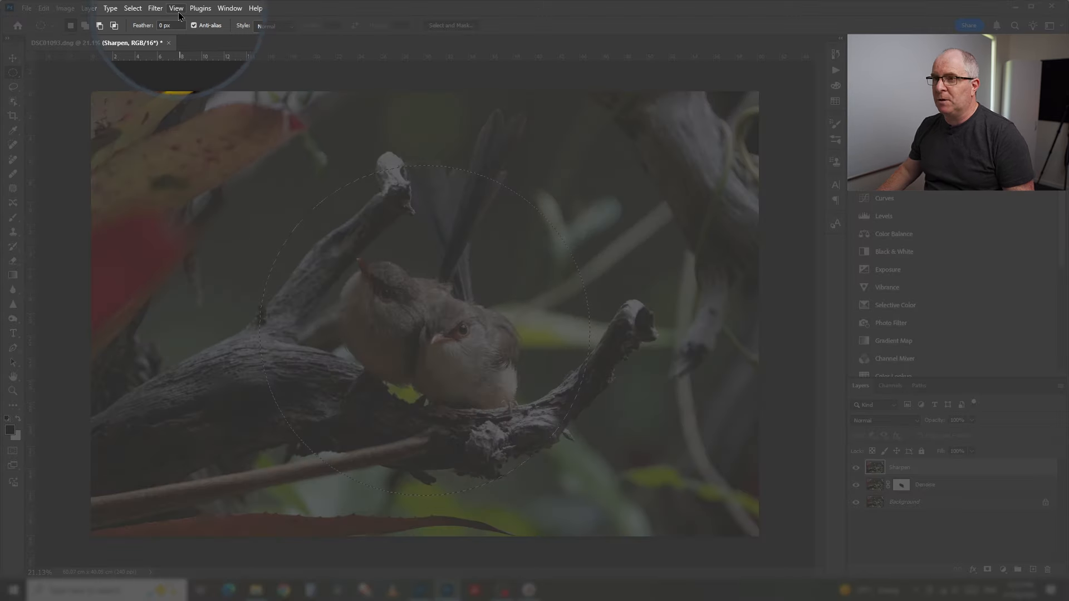
# Snap the circular selection to the canvas centre and move it back down slightly over the birds
pyautogui.click(176, 8)
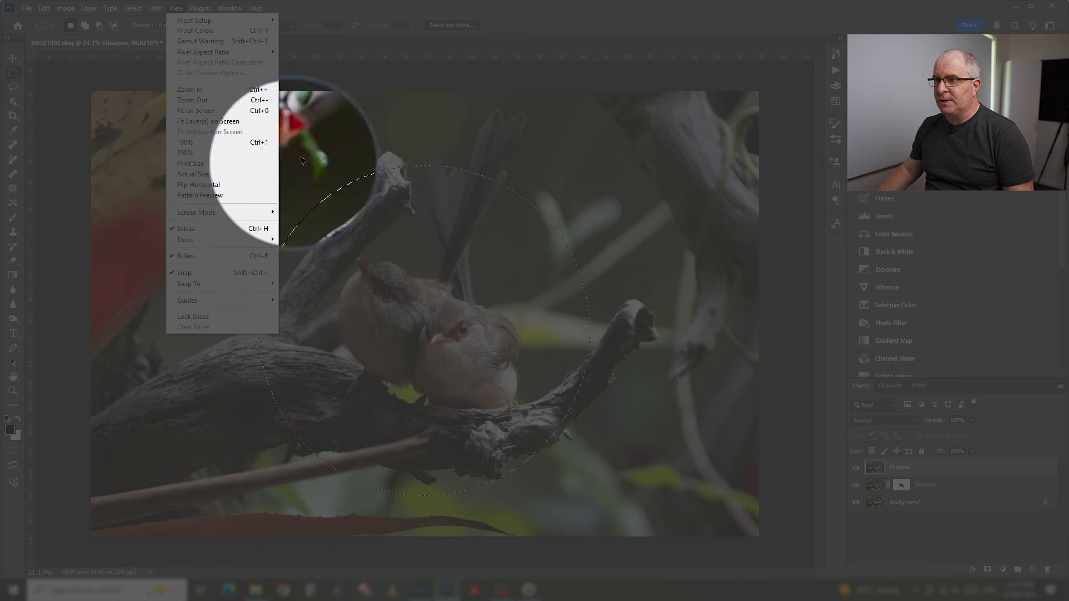
pyautogui.click(531, 16)
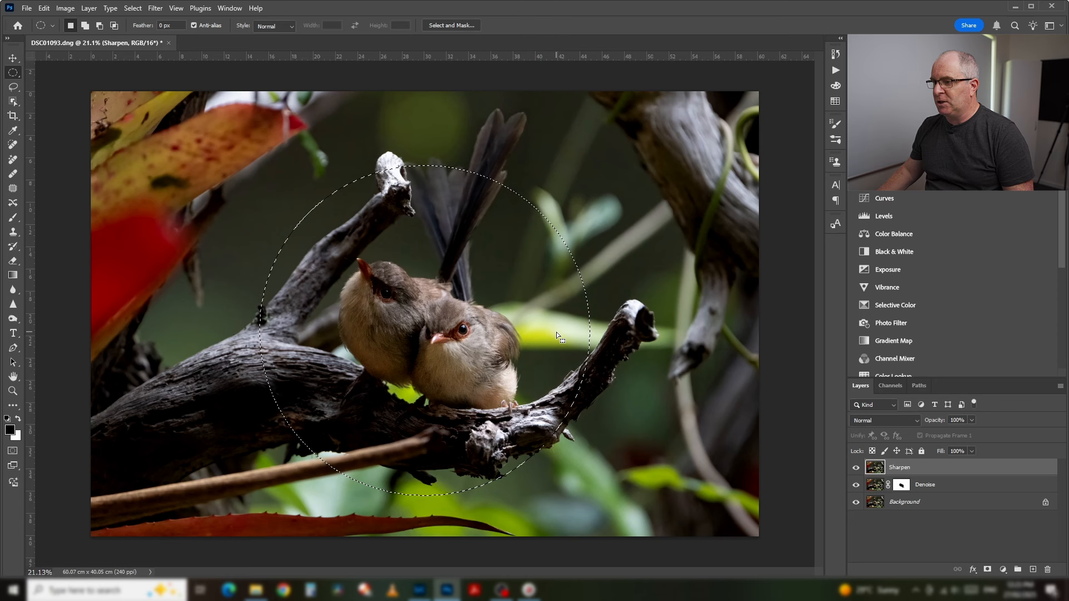
pyautogui.moveTo(555, 332); pyautogui.dragTo(557, 316)
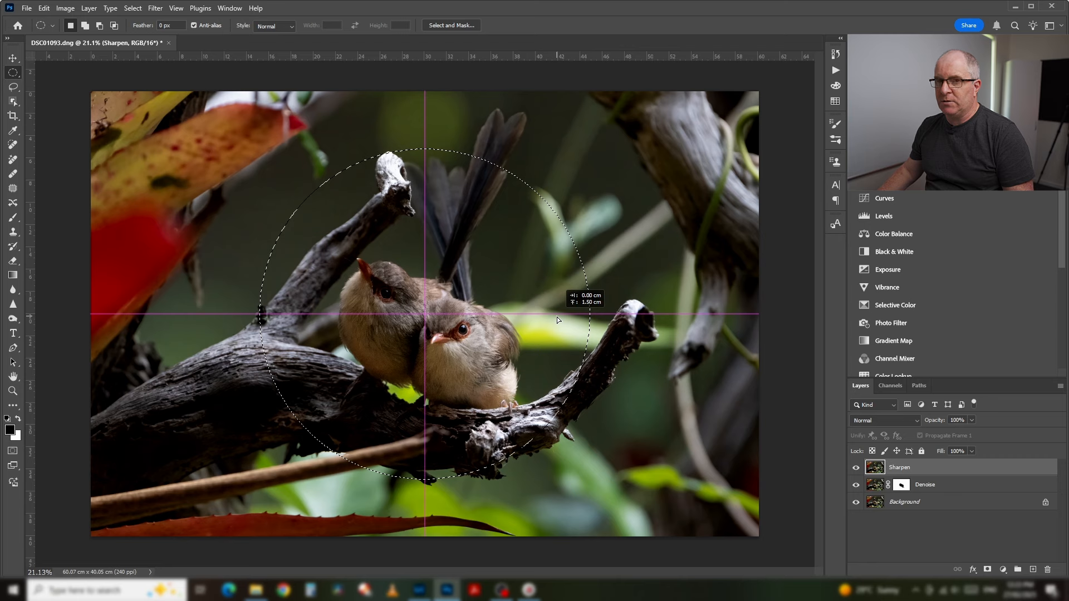
pyautogui.moveTo(557, 317); pyautogui.dragTo(557, 319)
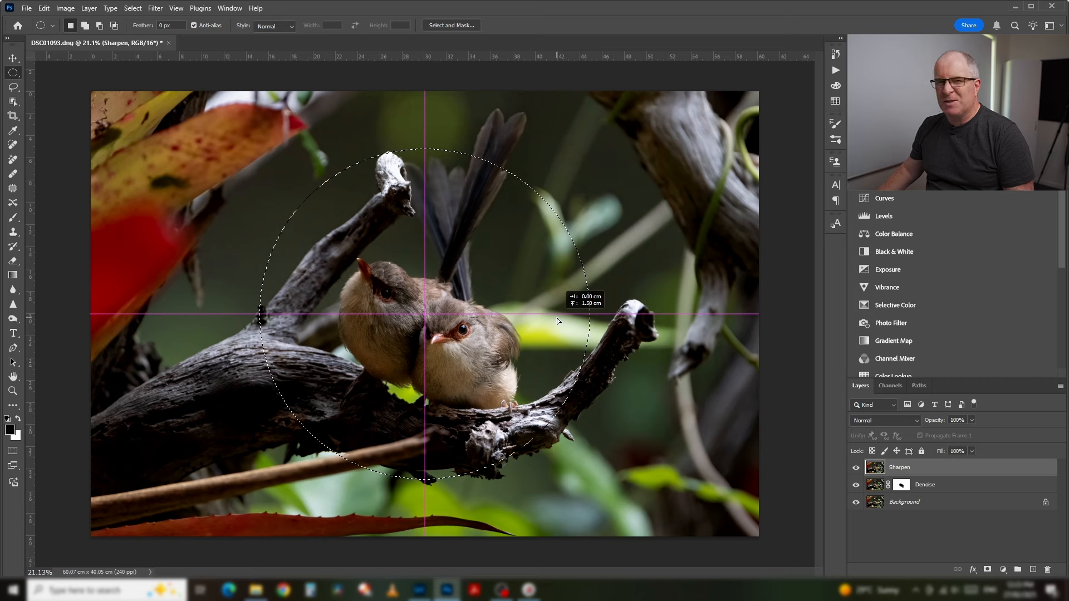
pyautogui.moveTo(557, 319); pyautogui.dragTo(556, 318)
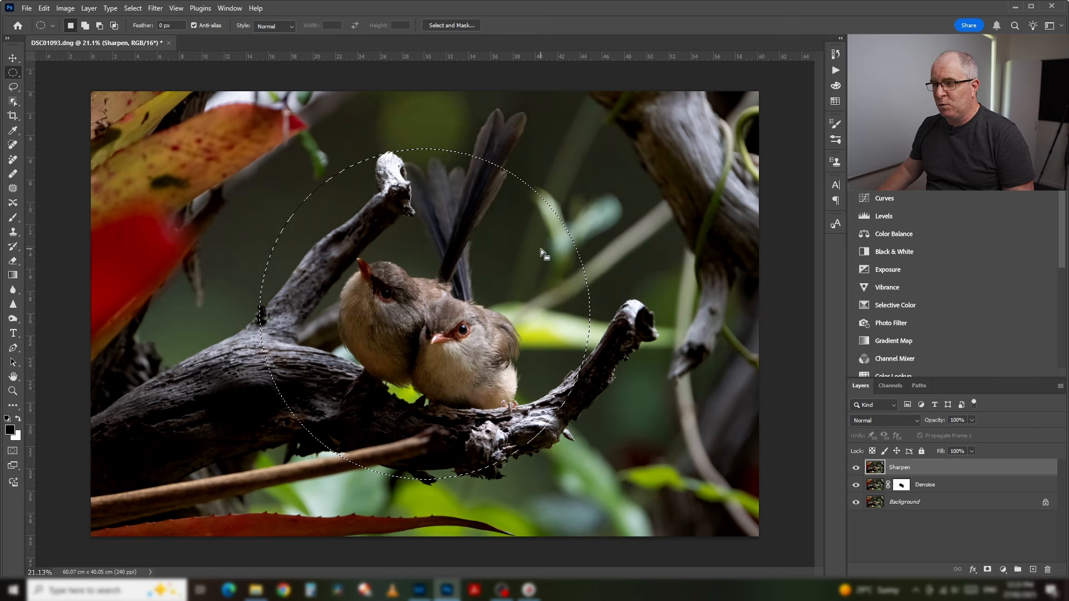
pyautogui.moveTo(540, 249)
pyautogui.mouseDown()
pyautogui.moveTo(547, 260)
pyautogui.moveTo(533, 252)
pyautogui.moveTo(534, 260)
pyautogui.moveTo(544, 258)
pyautogui.moveTo(538, 251)
pyautogui.mouseUp()
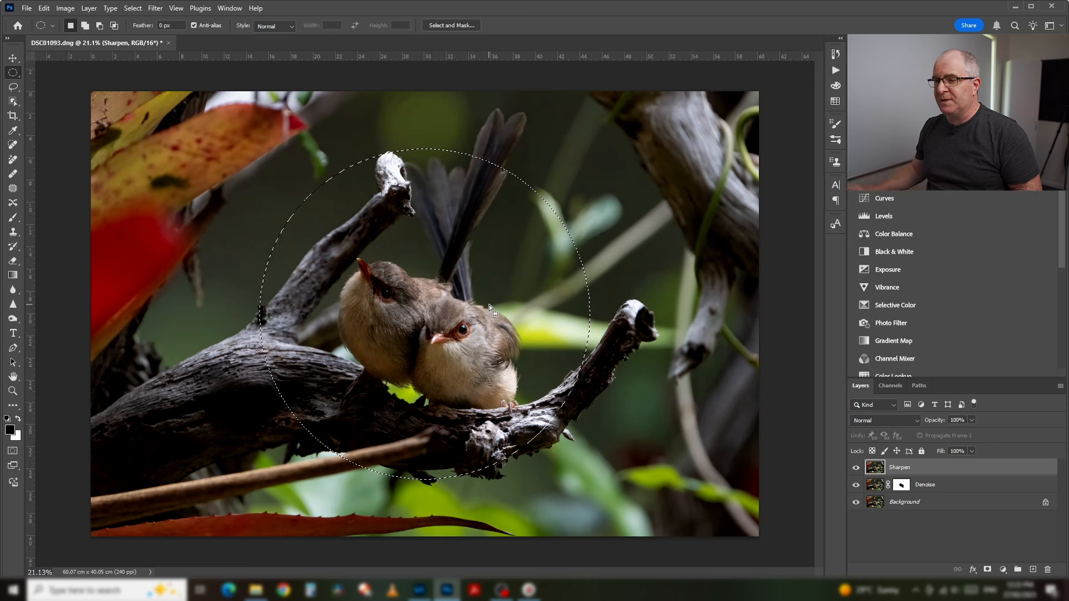
pyautogui.moveTo(511, 279); pyautogui.dragTo(517, 292)
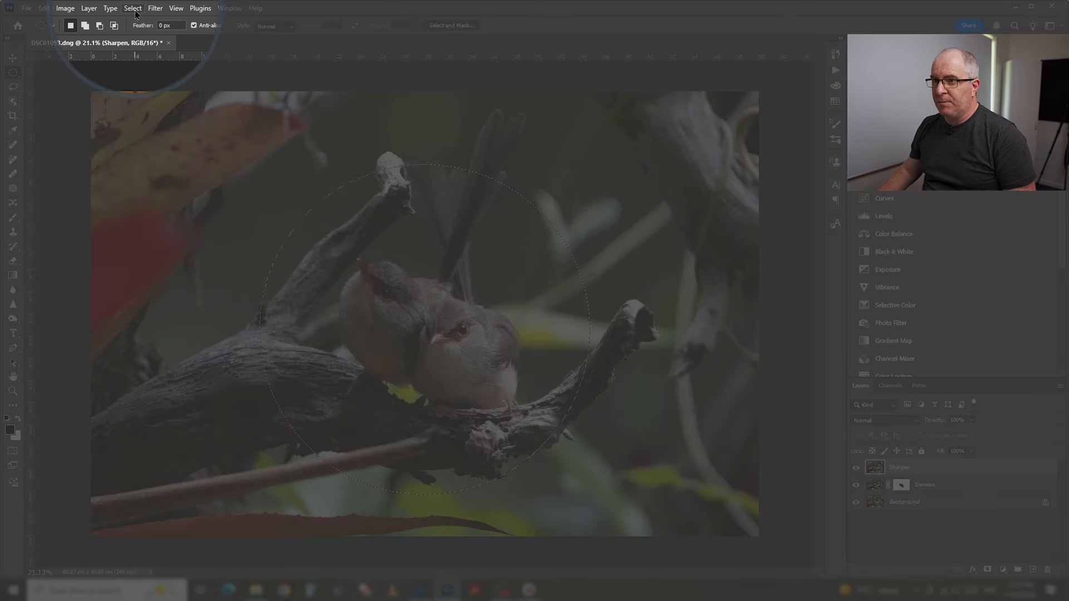
pyautogui.click(133, 9)
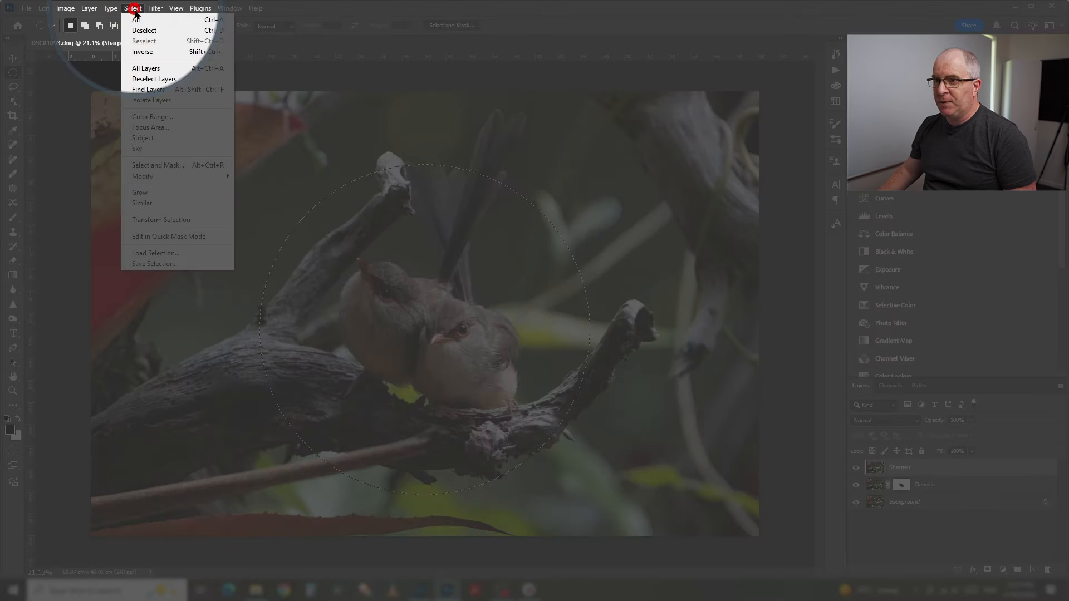
pyautogui.click(165, 220)
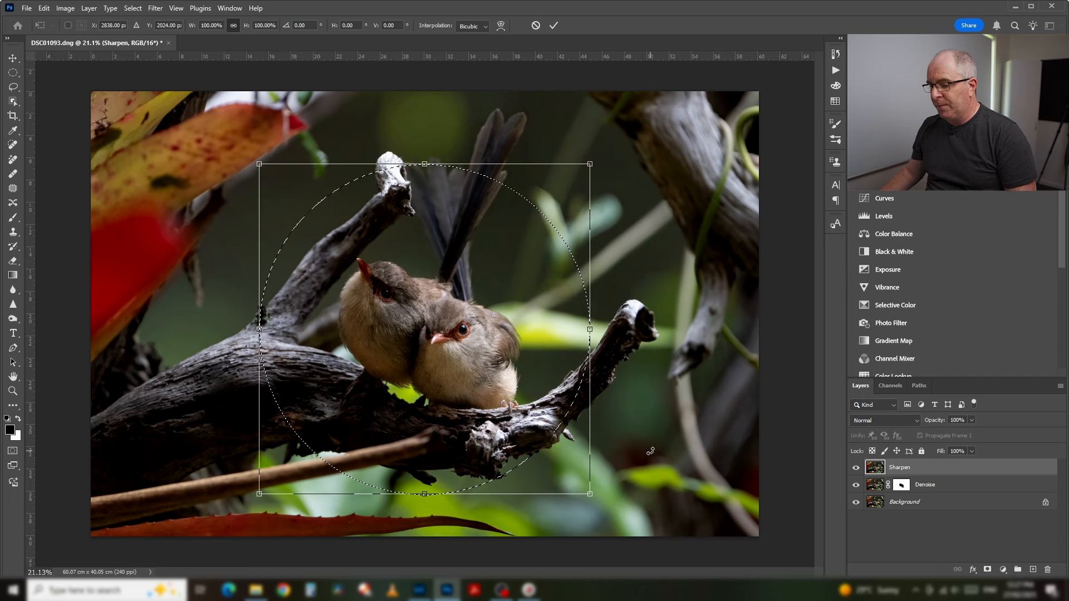
pyautogui.click(535, 25)
# Use Transform Selection to scale the circular selection from its centre to about 101% and apply the transformation
pyautogui.rightClick(543, 316)
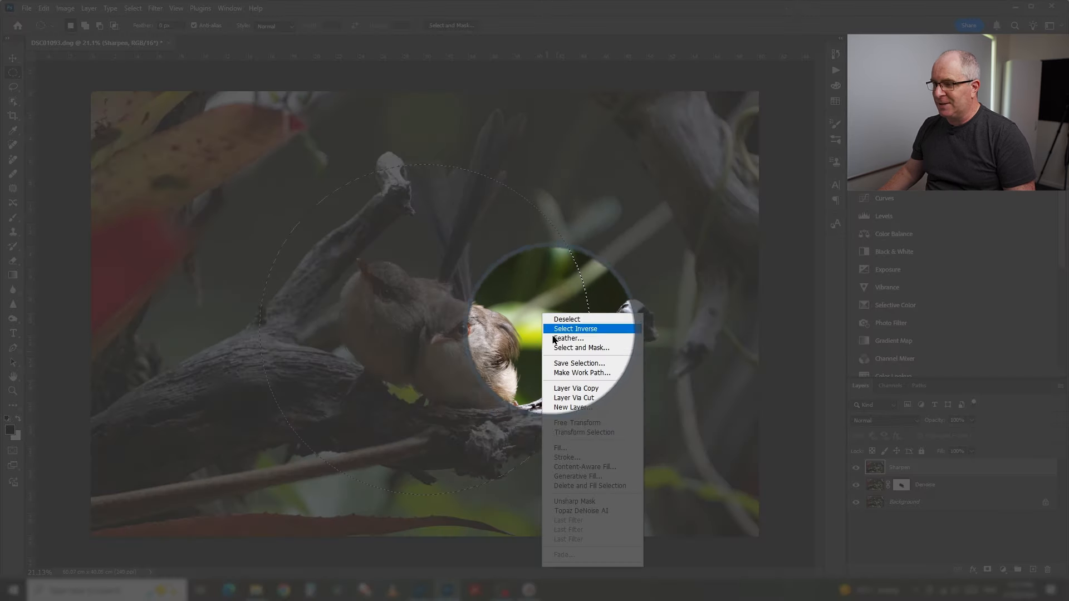
pyautogui.click(584, 432)
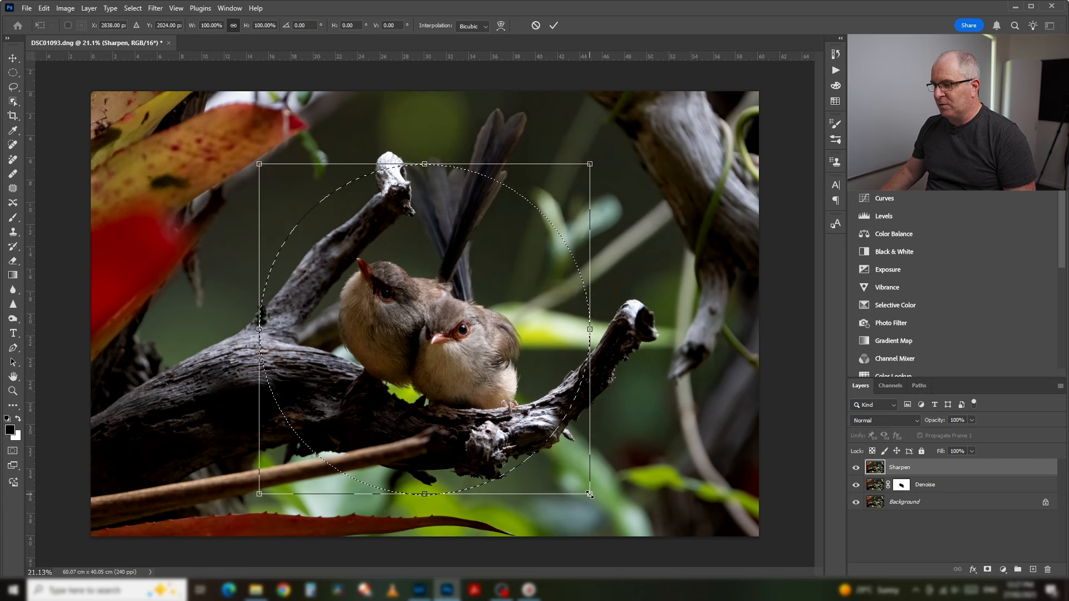
pyautogui.moveTo(589, 493); pyautogui.dragTo(616, 464)
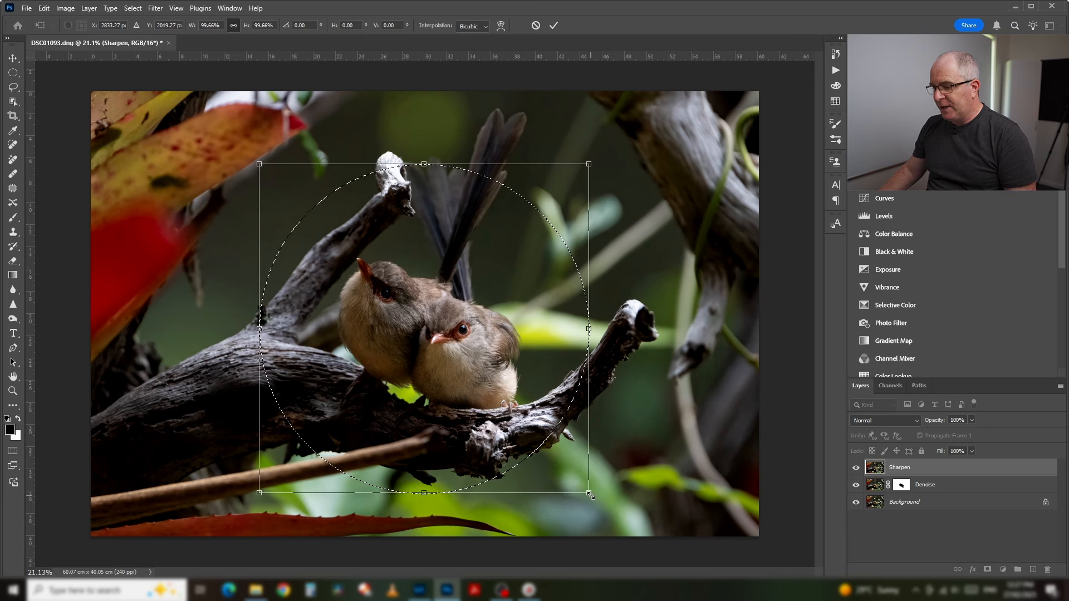
pyautogui.moveTo(592, 495); pyautogui.dragTo(611, 481)
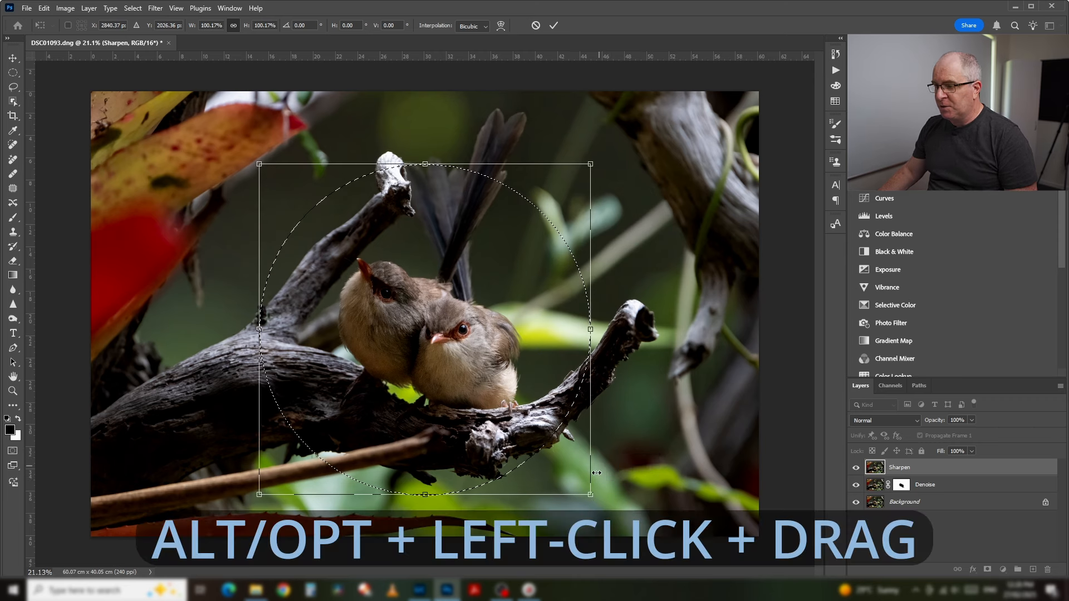
pyautogui.moveTo(590, 496)
pyautogui.mouseDown()
pyautogui.moveTo(540, 455)
pyautogui.moveTo(592, 495)
pyautogui.mouseUp()
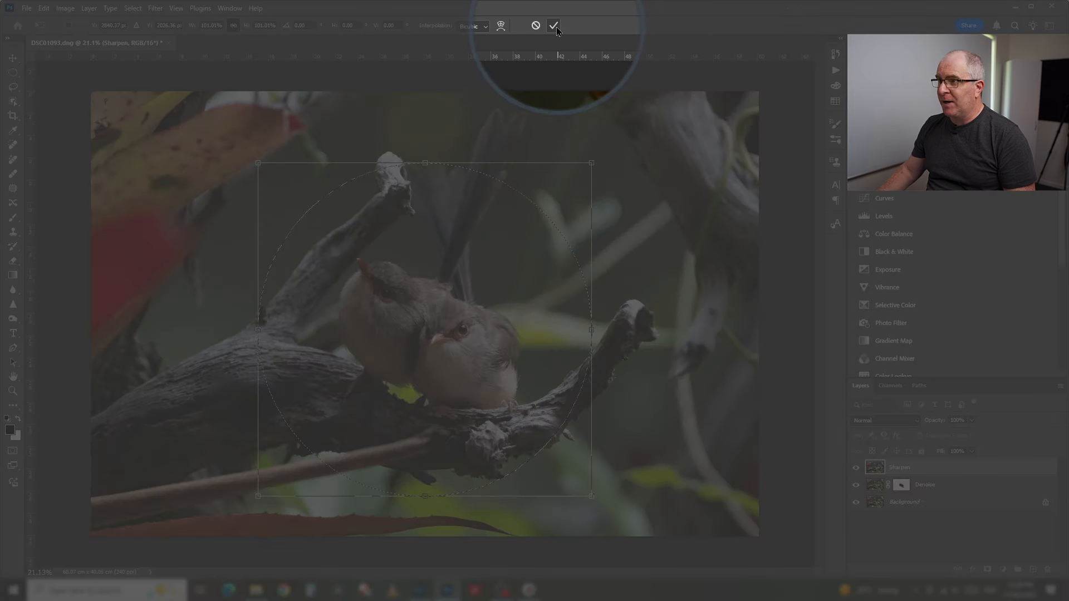
pyautogui.click(555, 26)
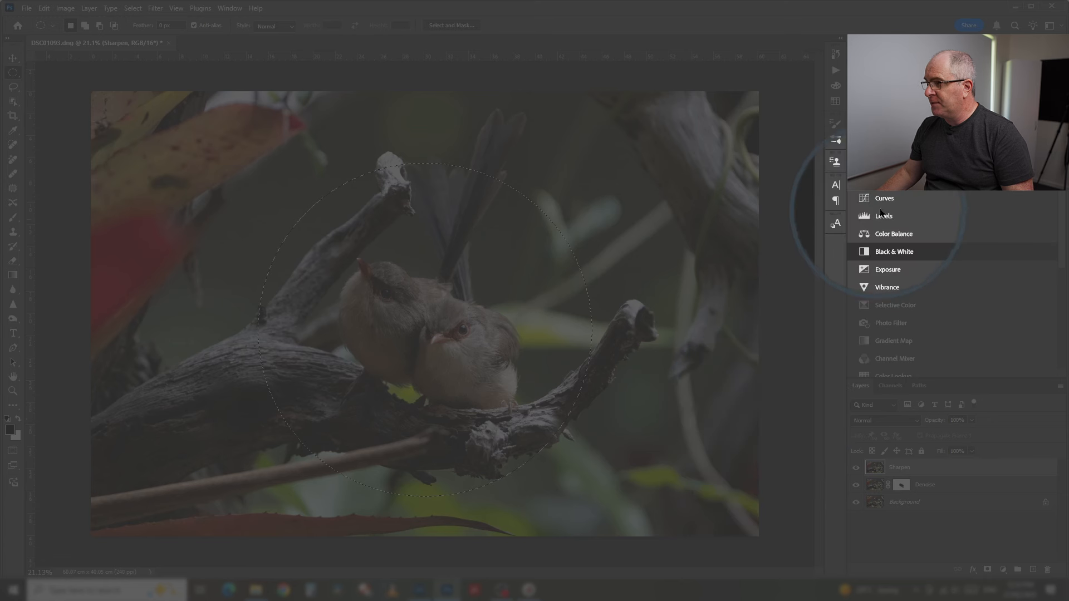
# Add a Curves adjustment layer masked by the circular selection and undo it
pyautogui.click(885, 199)
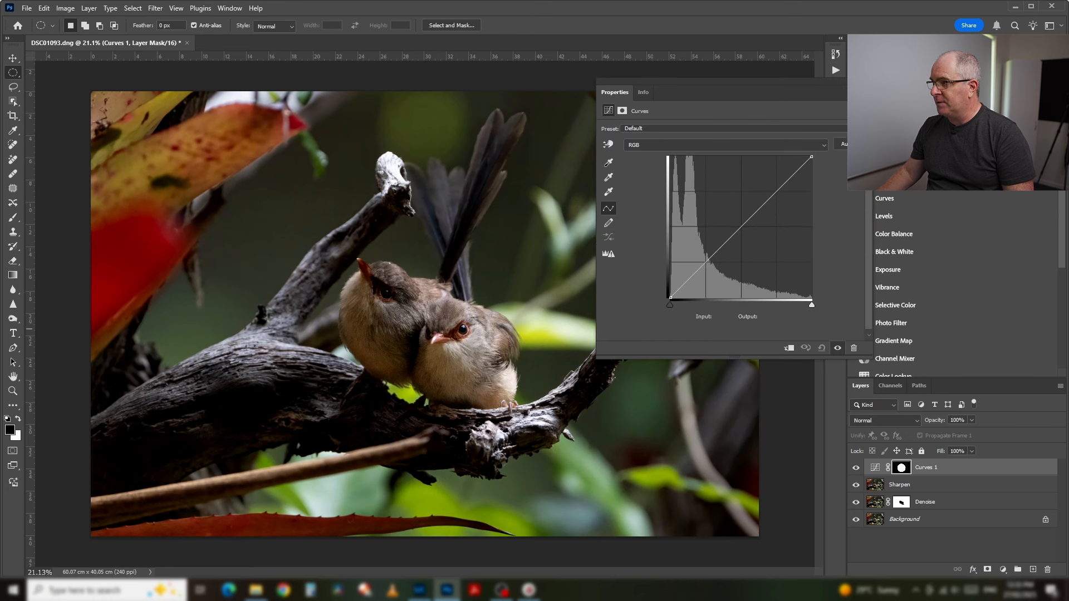
pyautogui.hotkey('ctrl', 'z')
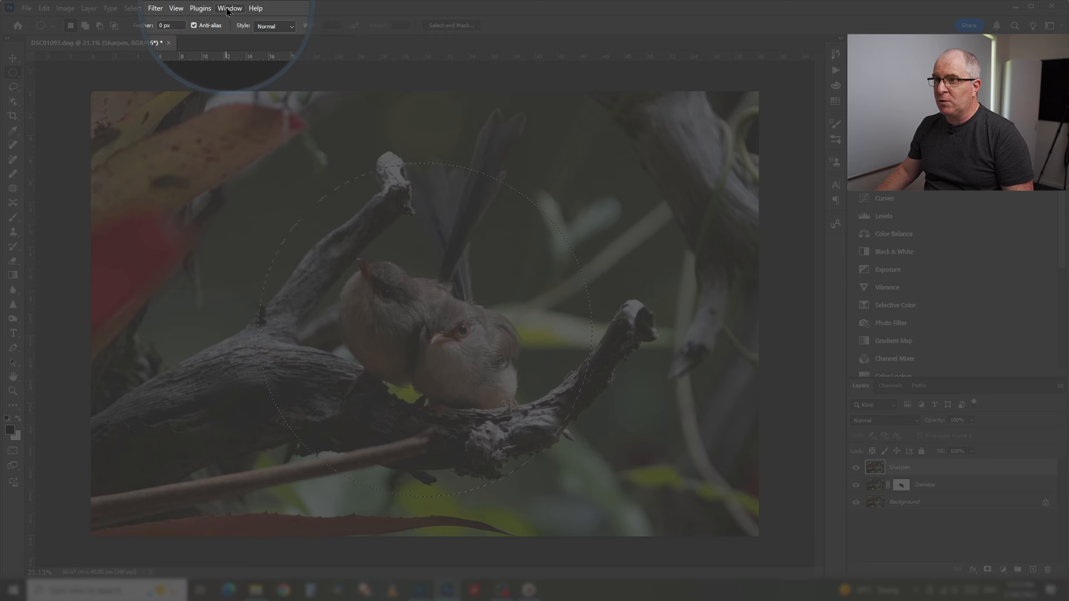
pyautogui.click(229, 8)
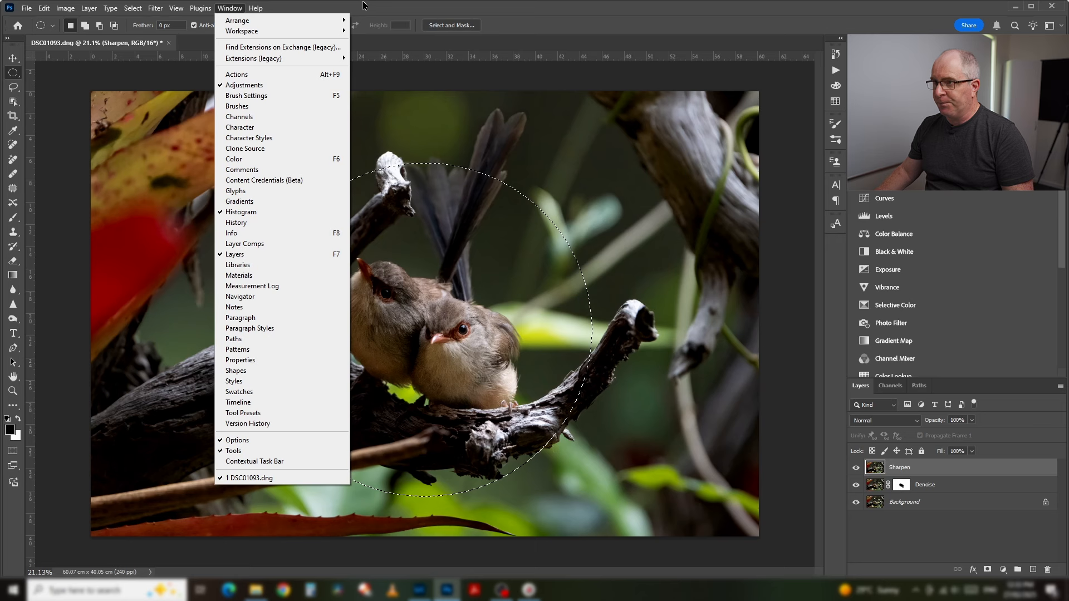
pyautogui.click(368, 3)
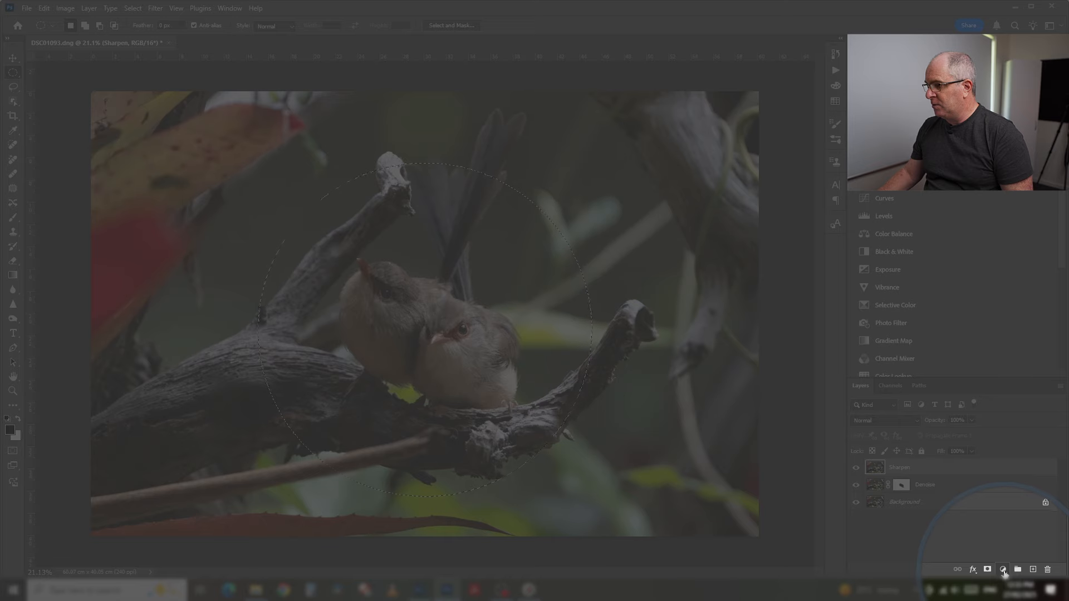
# Add the masked Curves adjustment layer again, collapse its properties, and undo it
pyautogui.click(1003, 571)
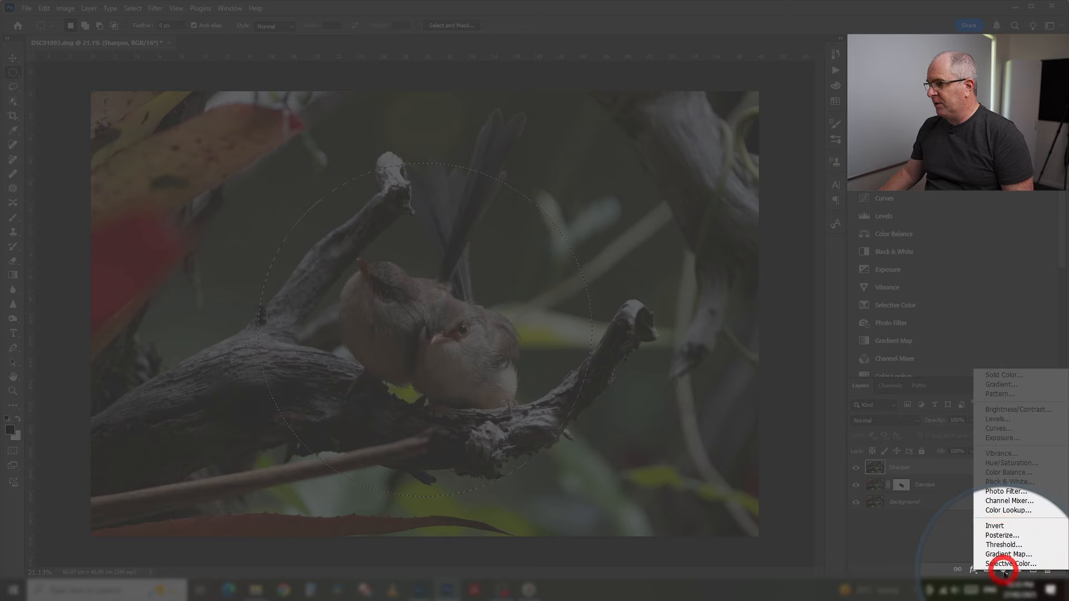
pyautogui.click(1011, 430)
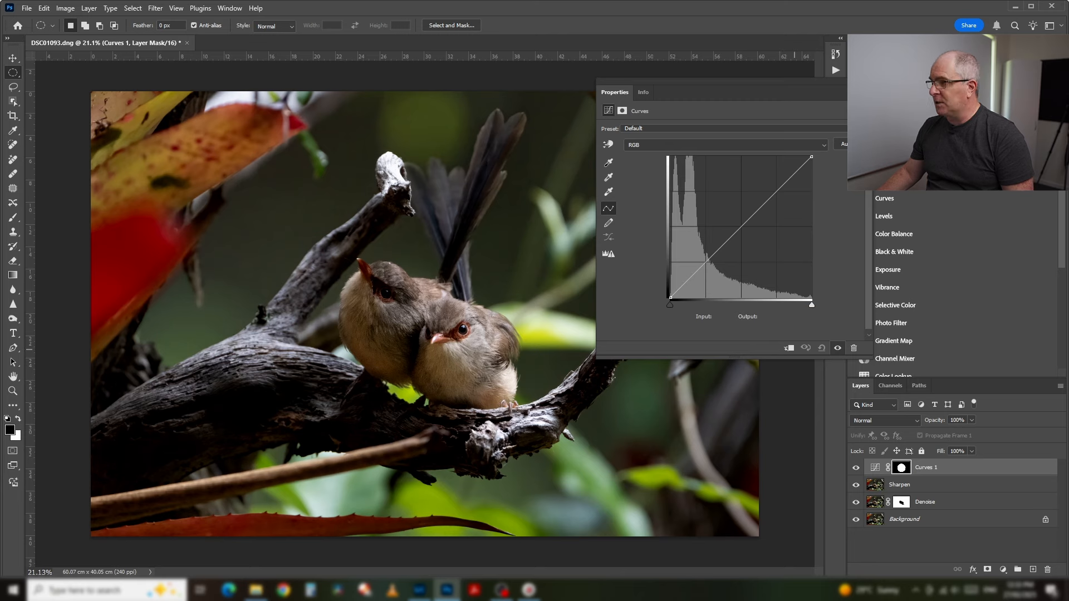
pyautogui.click(869, 82)
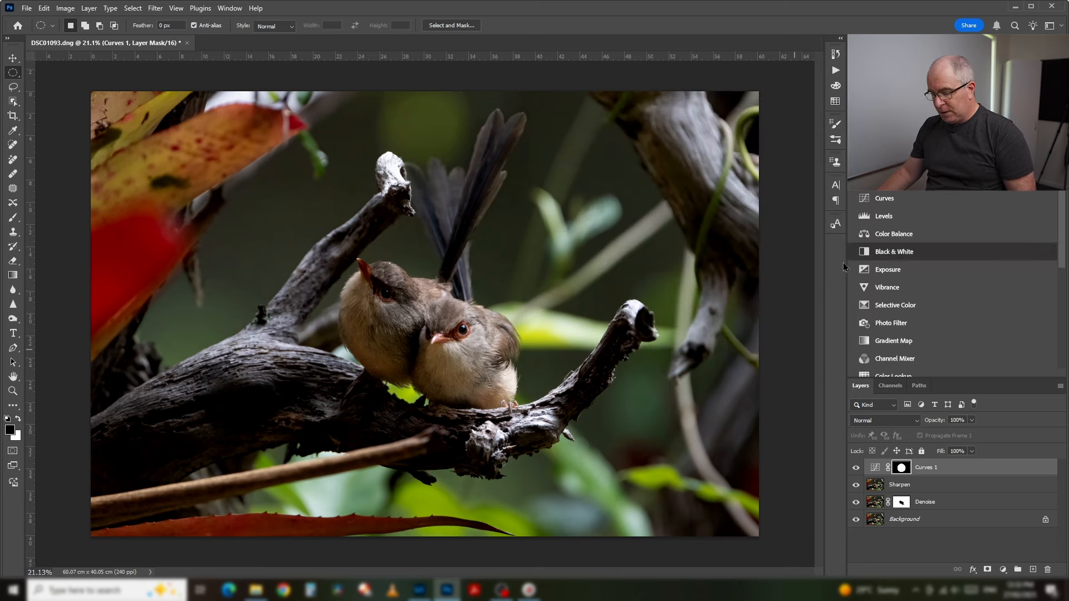
pyautogui.hotkey('ctrl', 'z')
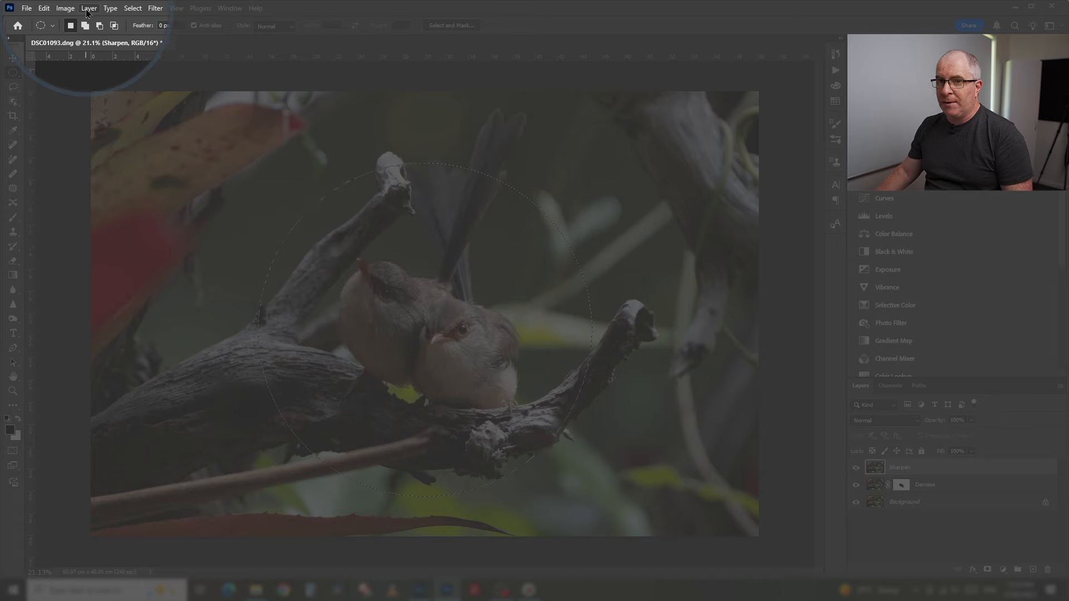
# Add a Curves adjustment layer named Vignette, masked by the circular selection
pyautogui.click(88, 8)
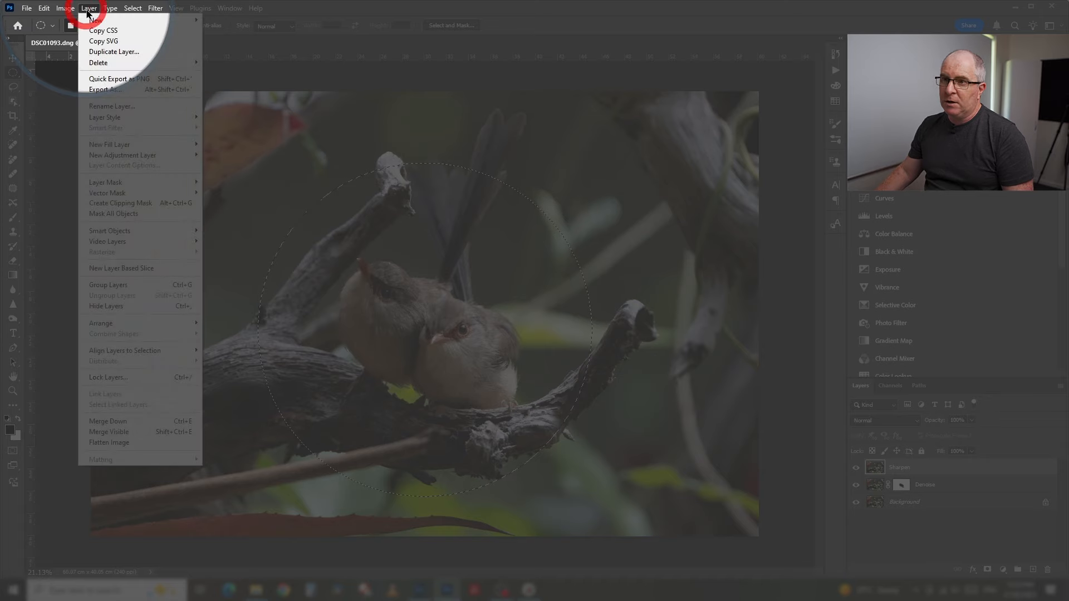
pyautogui.moveTo(120, 160)
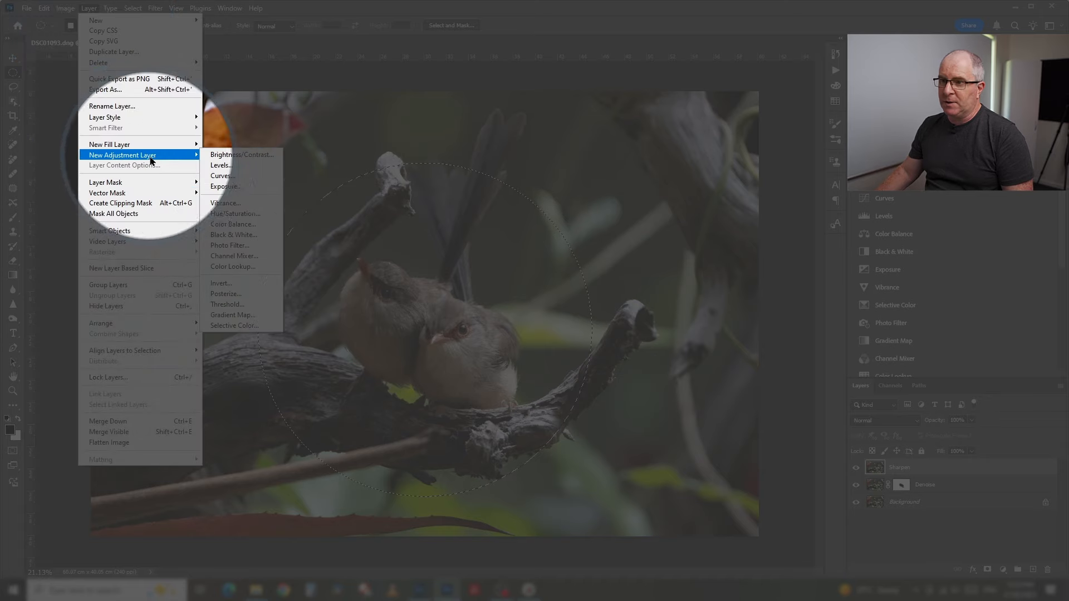
pyautogui.click(215, 177)
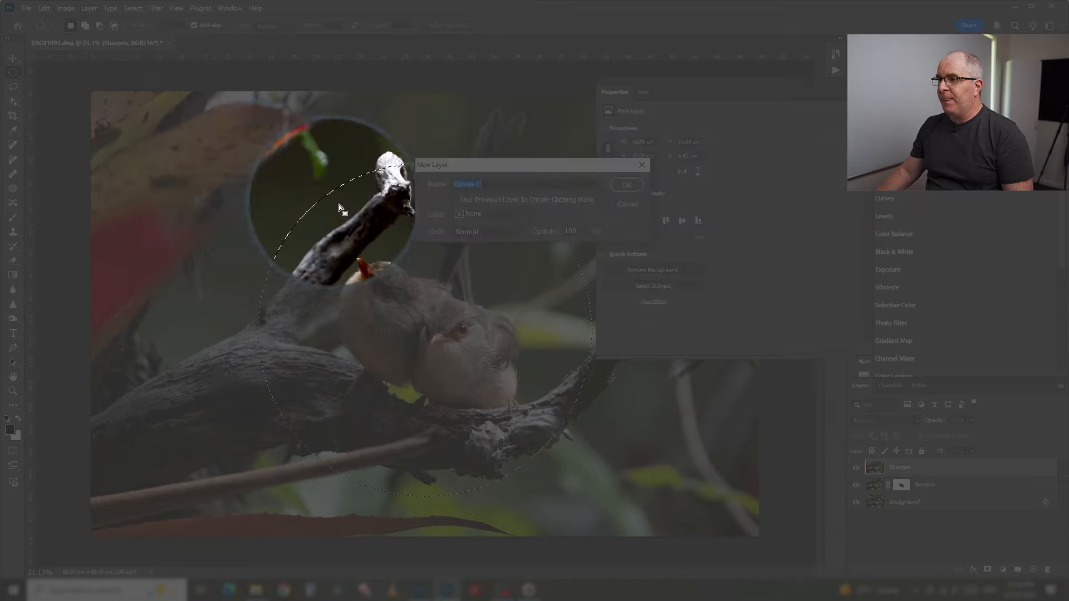
pyautogui.write('Vign')
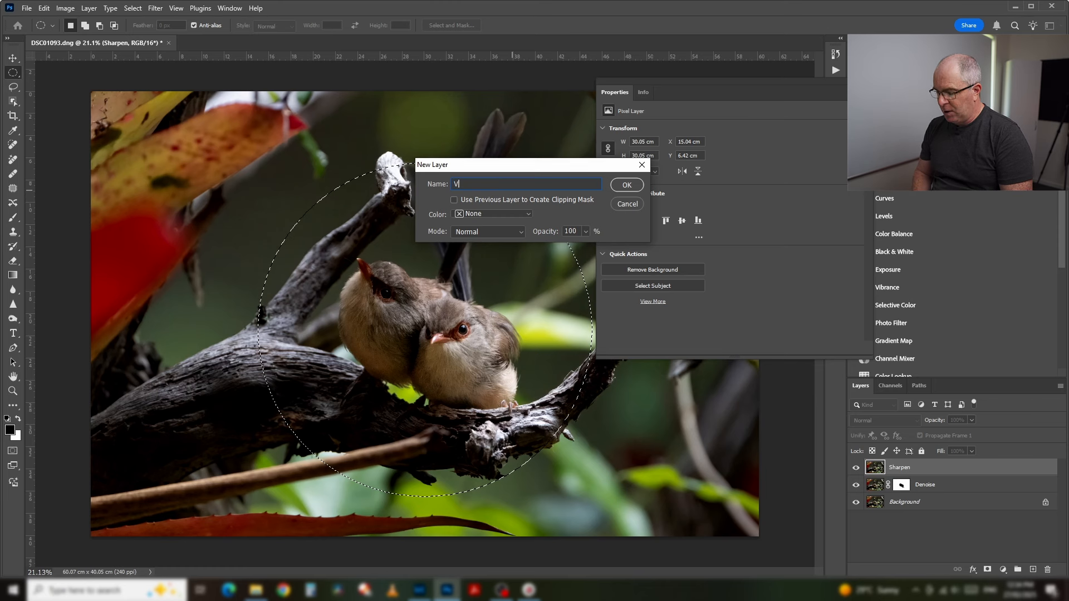
pyautogui.write('ette')
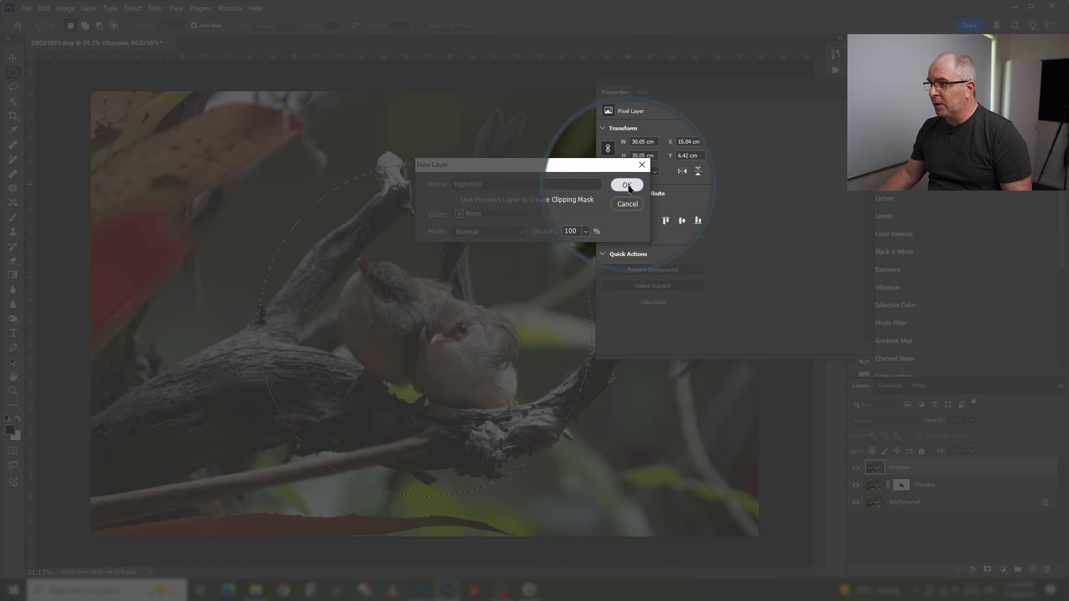
pyautogui.click(627, 185)
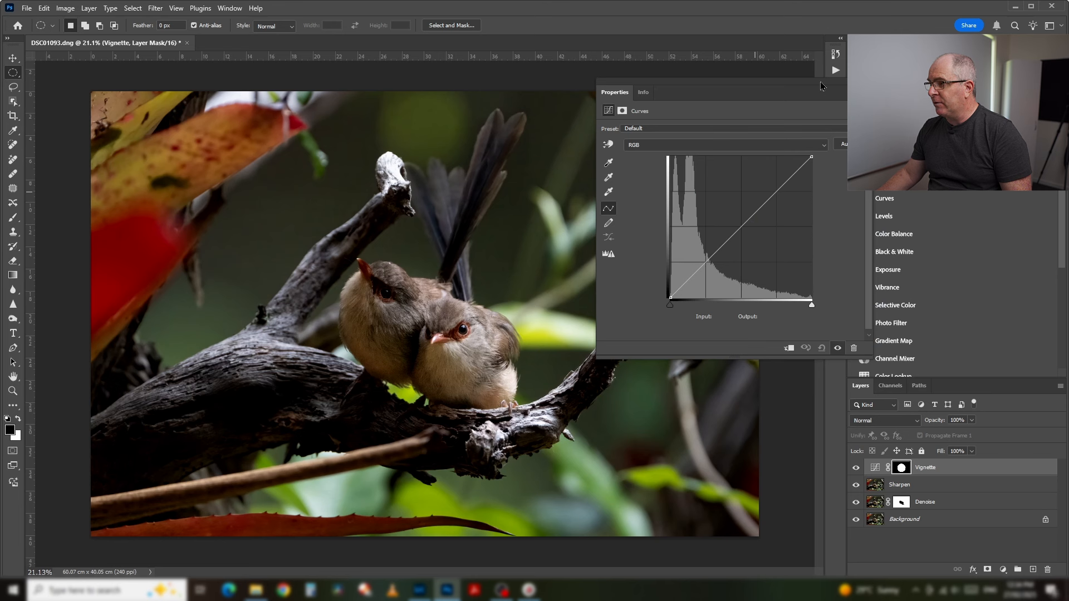
# Close the Curves properties, reopen them from the Vignette layer's adjustment thumbnail, and reposition them clear of the birds
pyautogui.moveTo(821, 86); pyautogui.dragTo(778, 69)
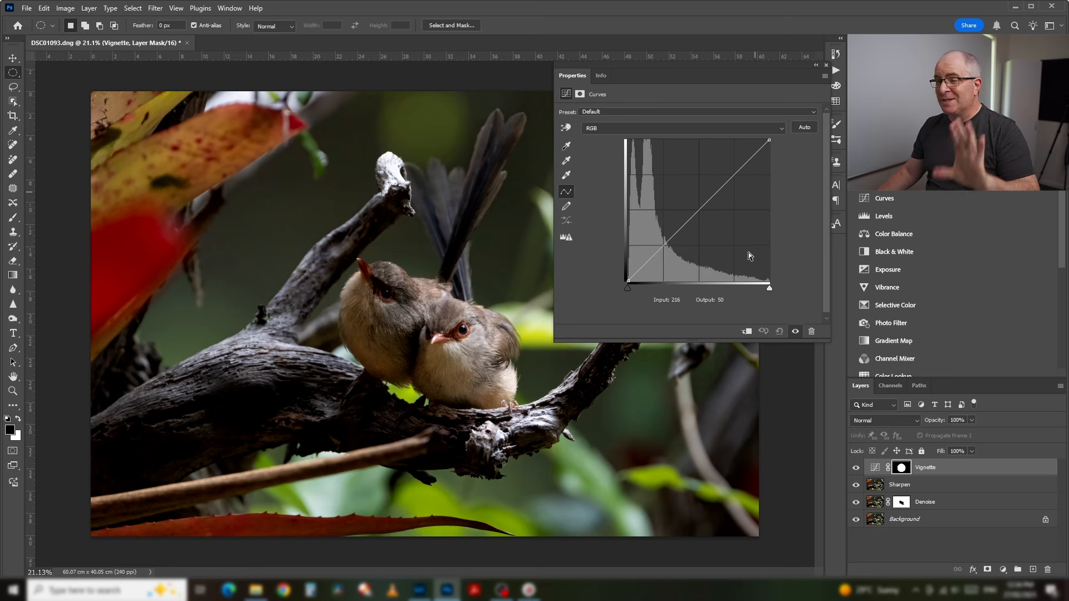
pyautogui.moveTo(670, 84); pyautogui.dragTo(630, 131)
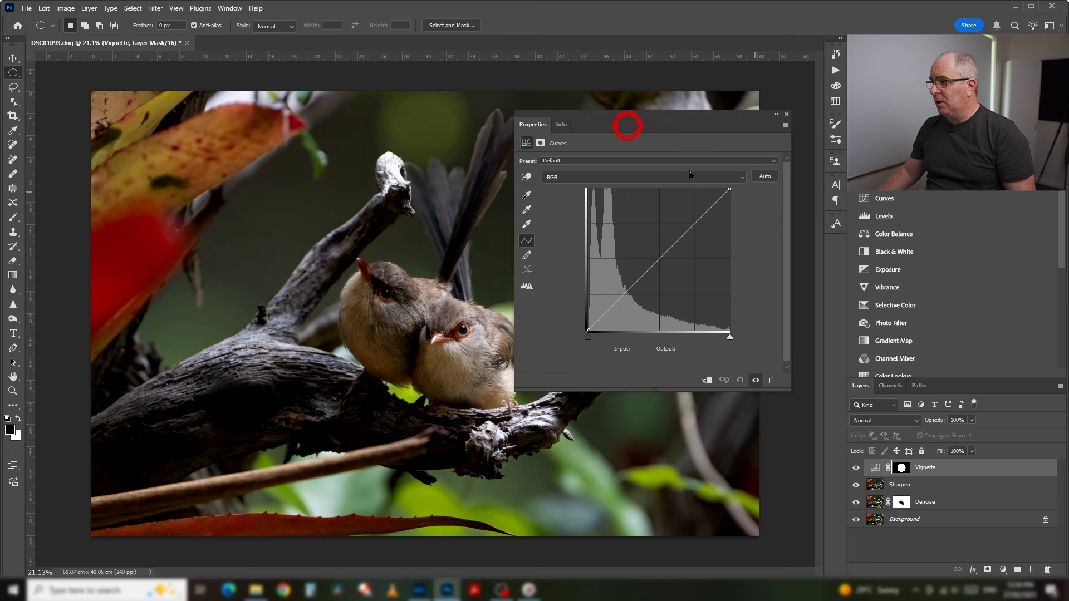
pyautogui.click(787, 114)
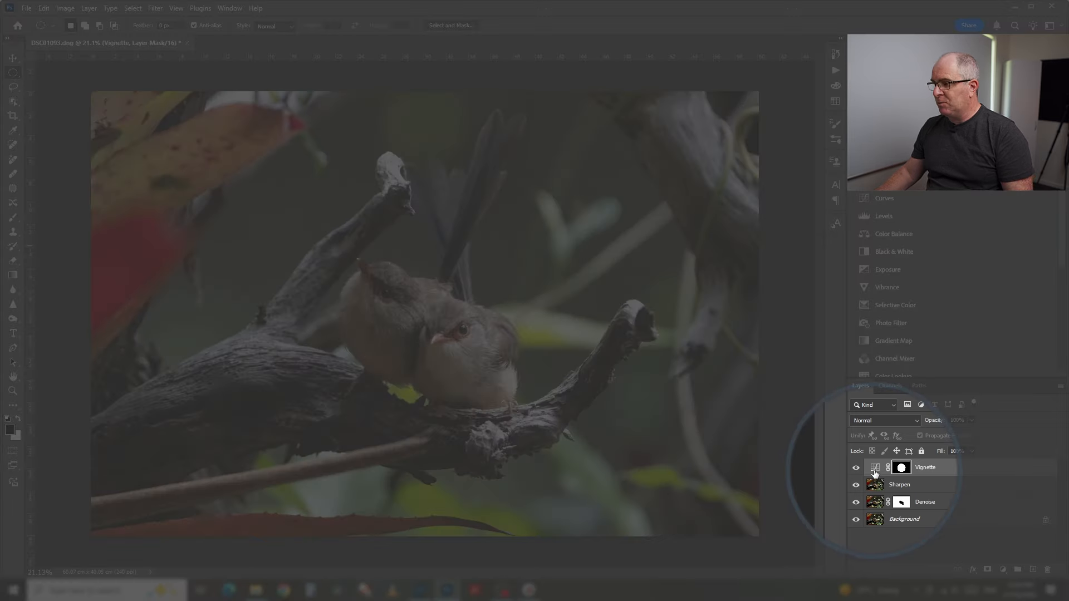
pyautogui.doubleClick(875, 469)
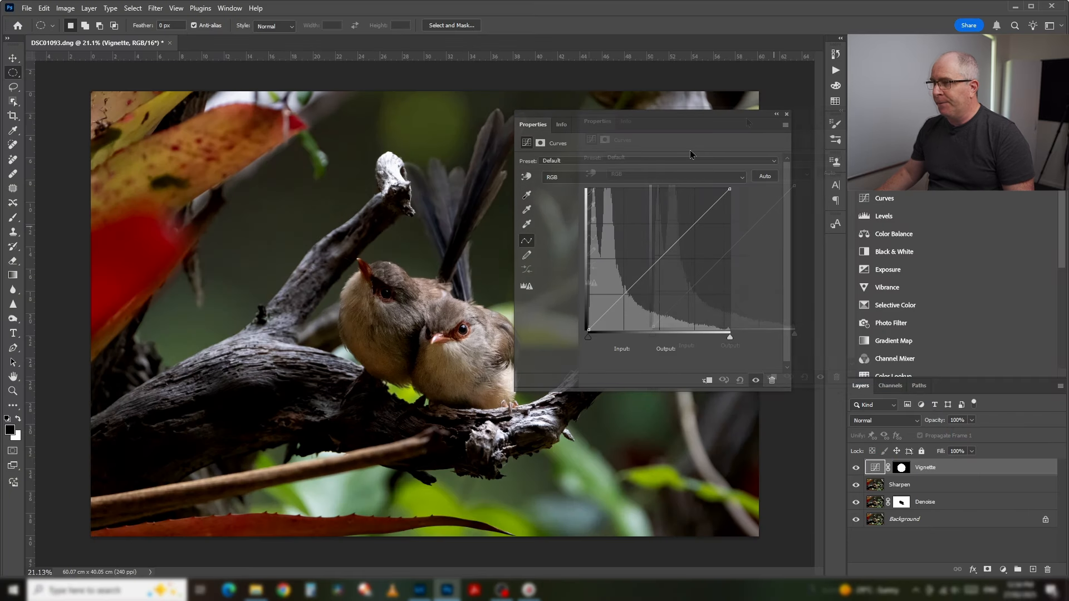
pyautogui.moveTo(681, 124); pyautogui.dragTo(731, 122)
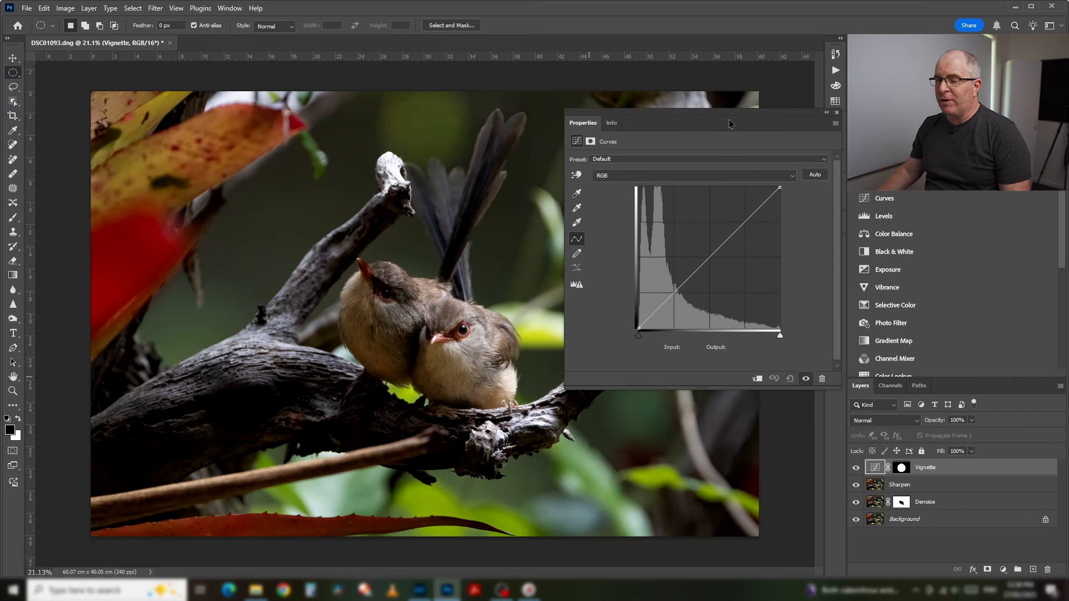
# Add a midpoint to the Vignette layer's RGB curve and lower it to input 139, output 109
pyautogui.click(710, 257)
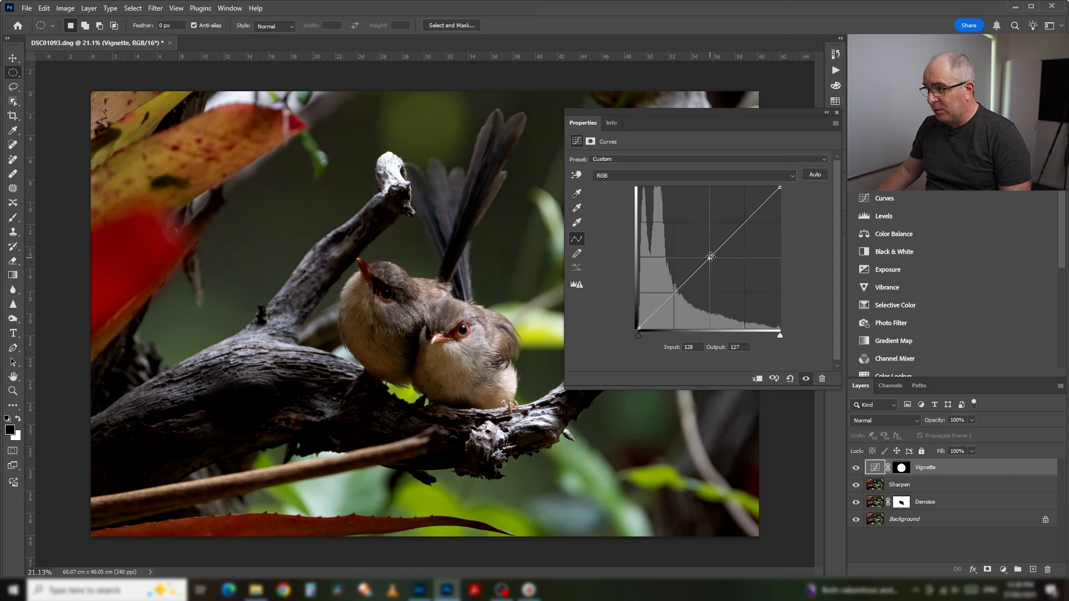
pyautogui.moveTo(710, 258)
pyautogui.mouseDown()
pyautogui.moveTo(717, 268)
pyautogui.moveTo(695, 239)
pyautogui.moveTo(718, 271)
pyautogui.mouseUp()
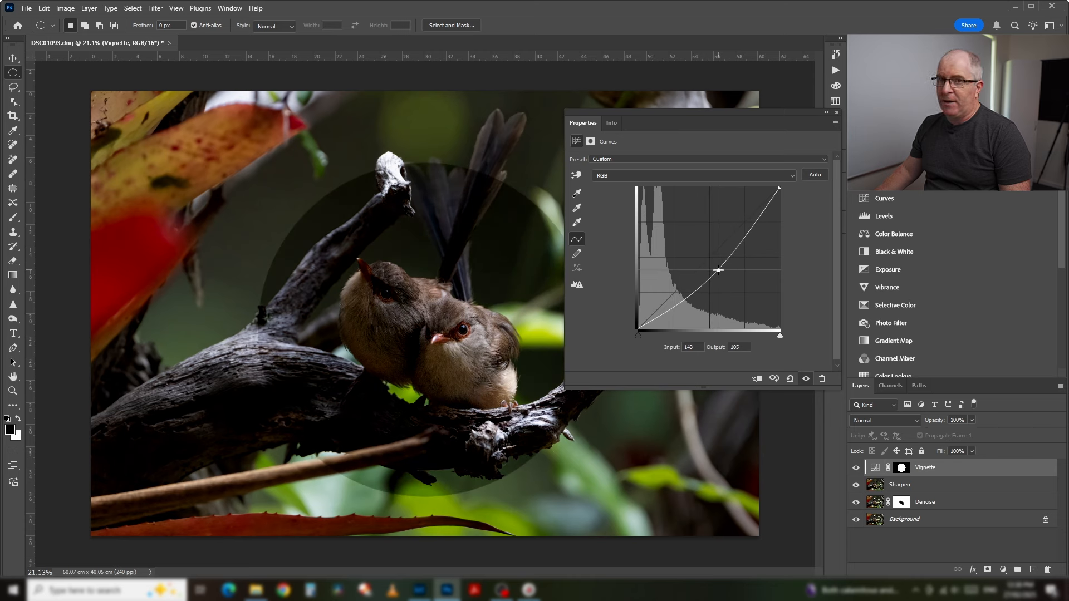
pyautogui.moveTo(718, 271); pyautogui.dragTo(716, 268)
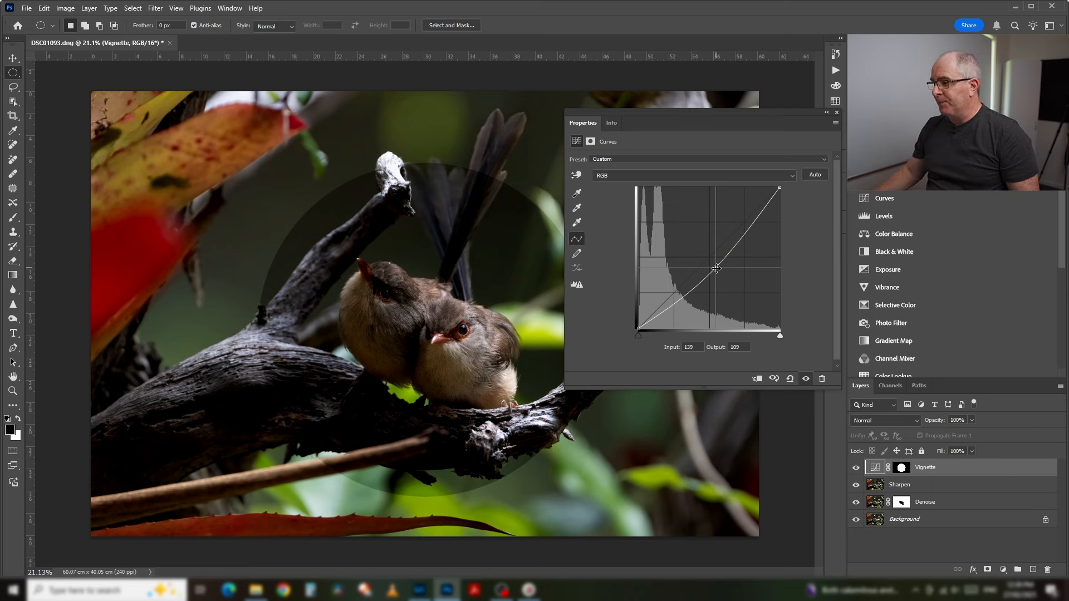
# View the Vignette layer mask on its own with the properties moved aside, and return to the normal image view
pyautogui.keyDown('alt'); pyautogui.click(902, 469); pyautogui.keyUp('alt')
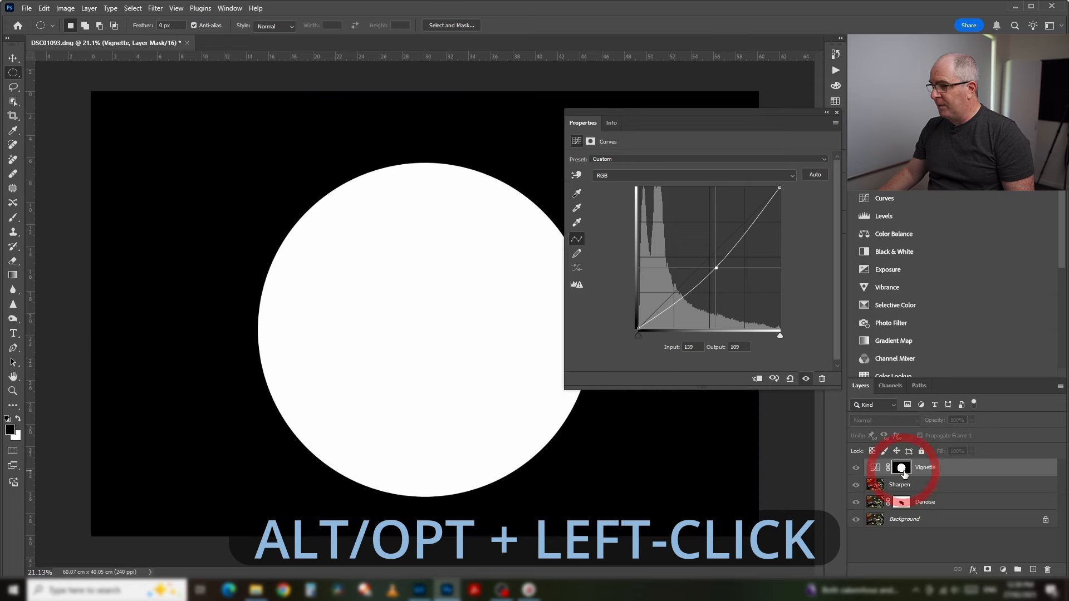
pyautogui.moveTo(741, 117); pyautogui.dragTo(908, 68)
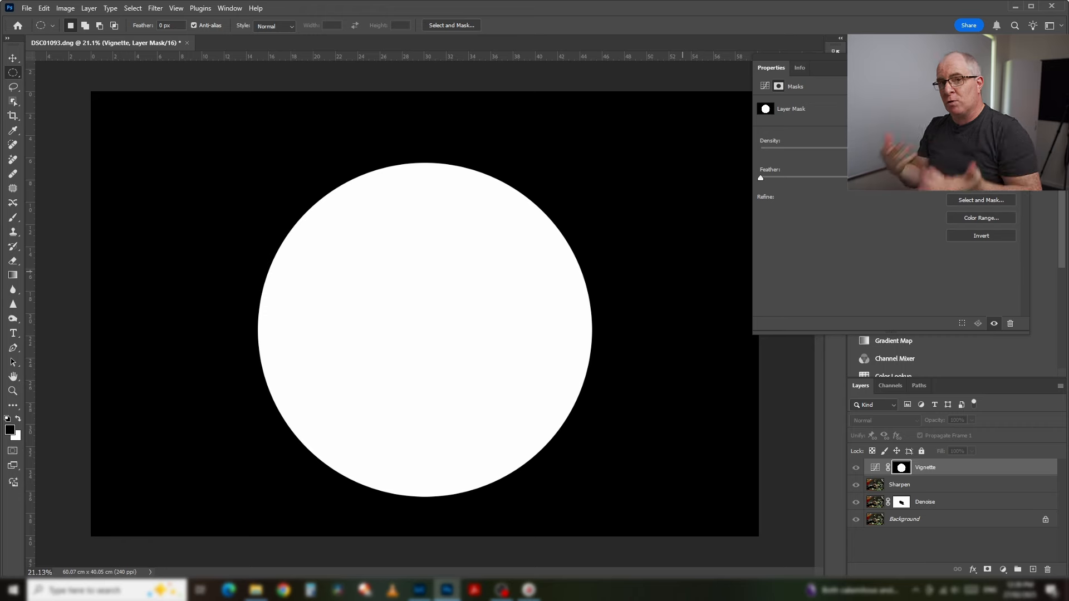
pyautogui.keyDown('alt'); pyautogui.click(901, 469); pyautogui.keyUp('alt')
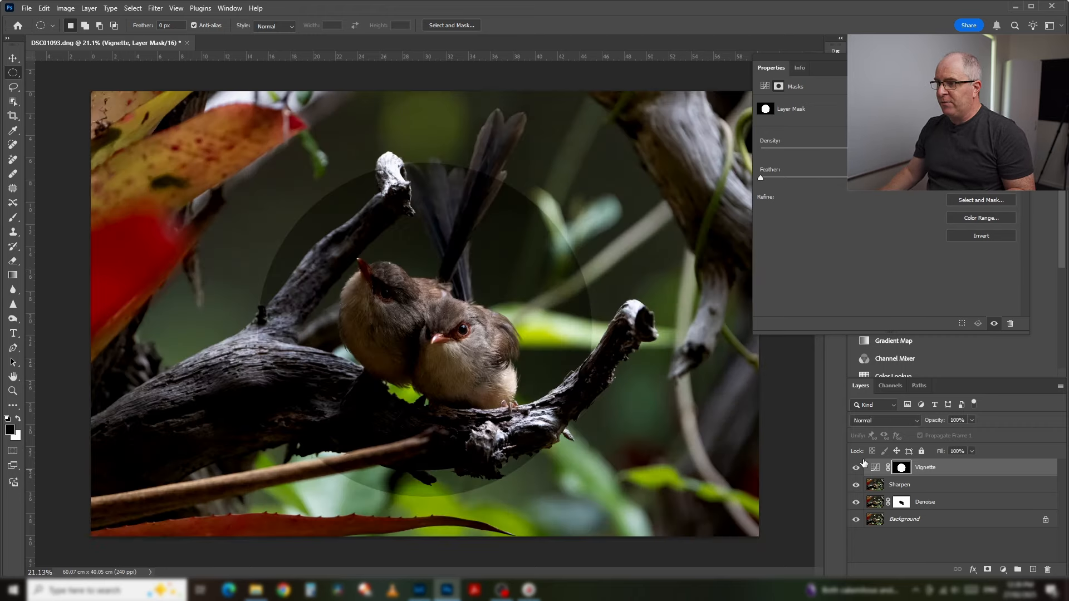
pyautogui.moveTo(919, 71); pyautogui.dragTo(715, 96)
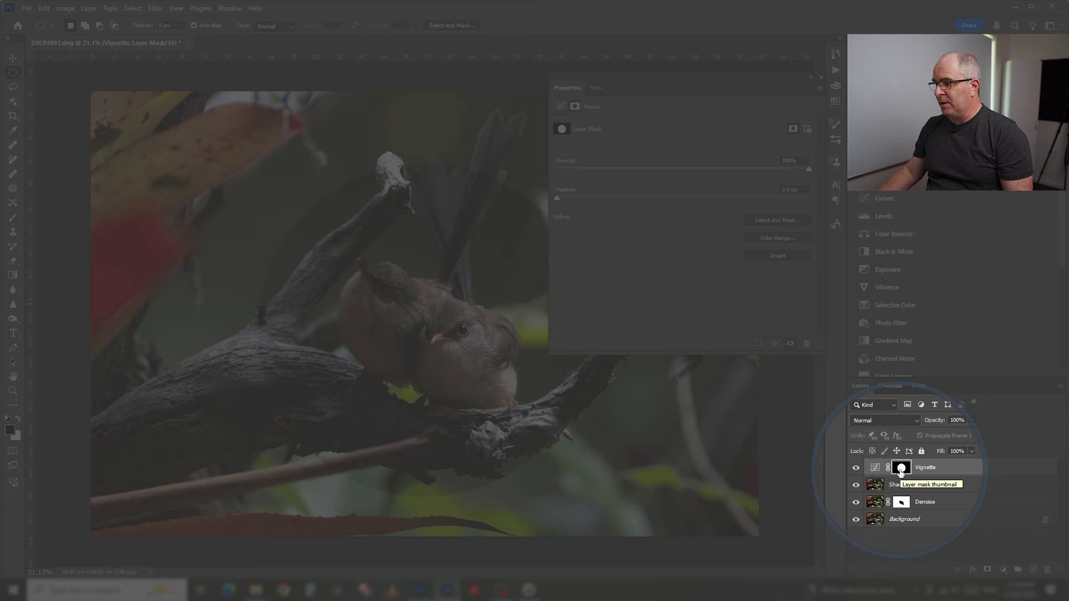
# Invert the Vignette layer mask and ease its curve point to input 133, output 119, closing the properties
pyautogui.click(900, 470)
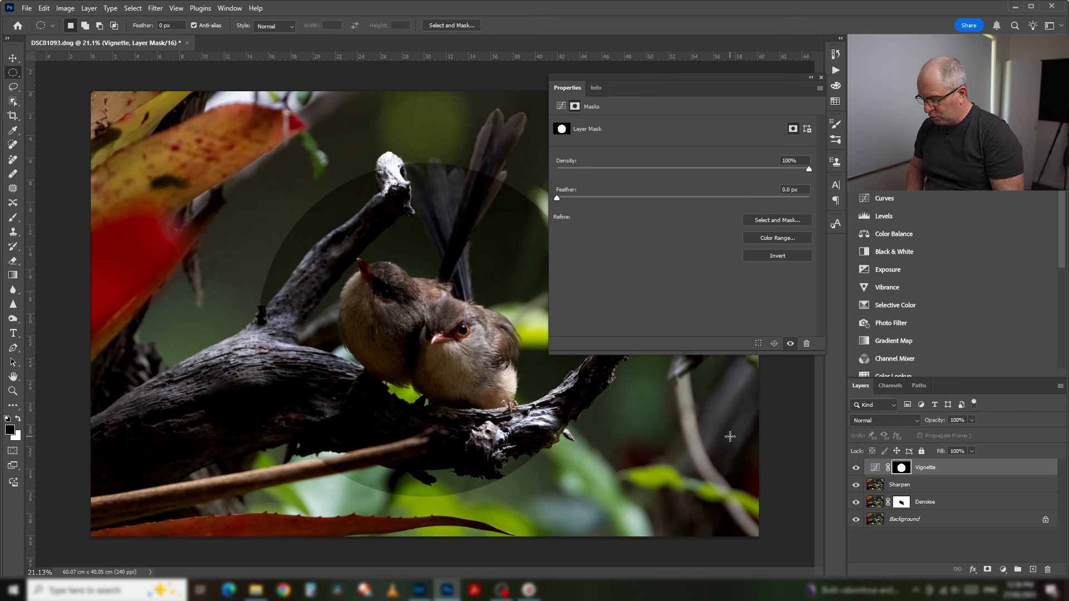
pyautogui.hotkey('ctrl', 'i')
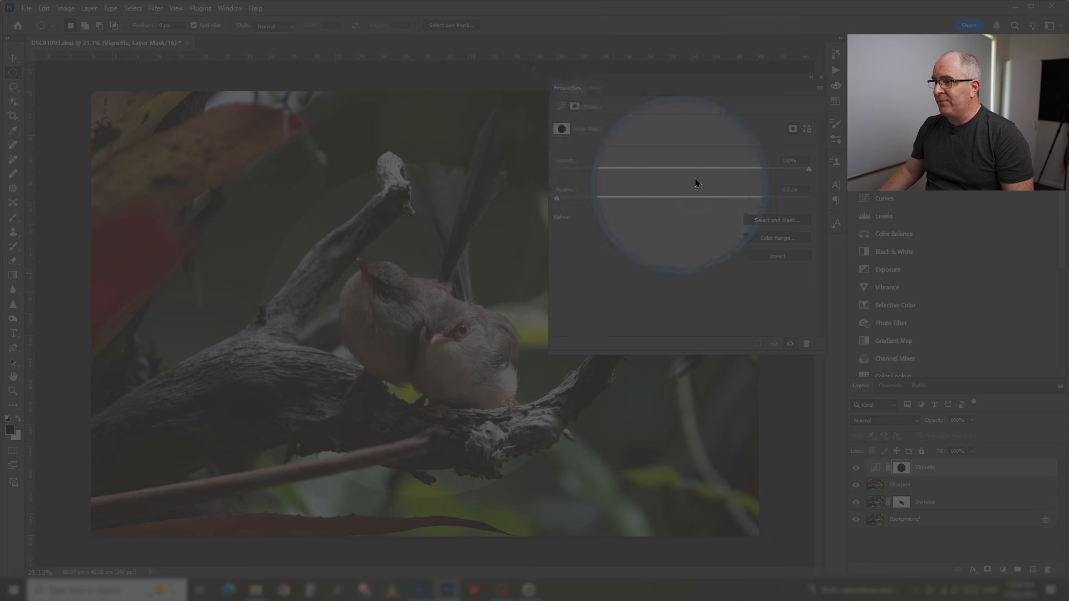
pyautogui.click(561, 106)
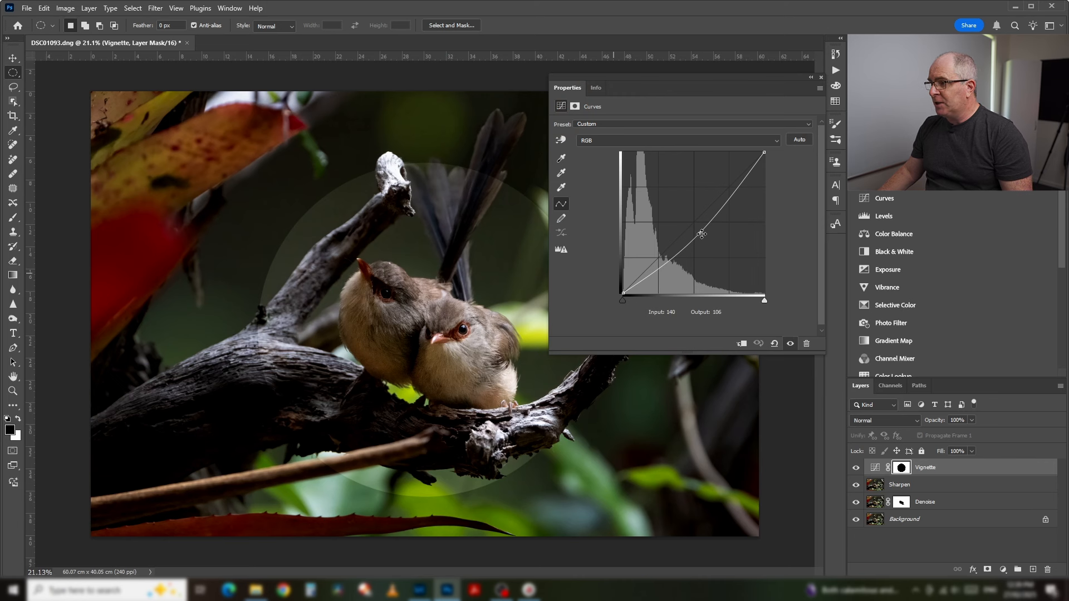
pyautogui.click(701, 234)
pyautogui.moveTo(701, 234); pyautogui.dragTo(698, 228)
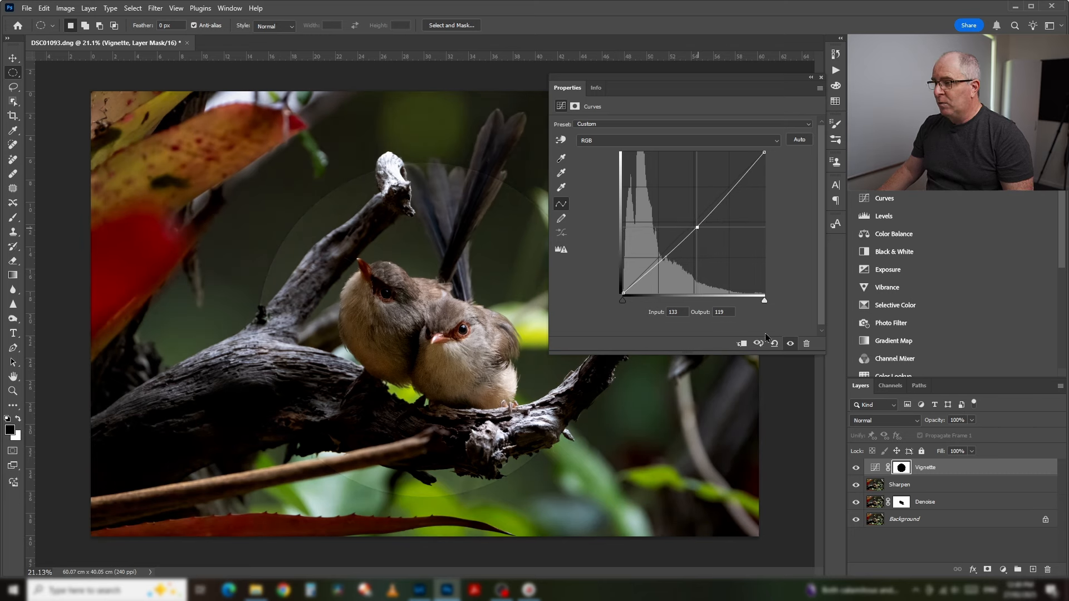
pyautogui.click(821, 78)
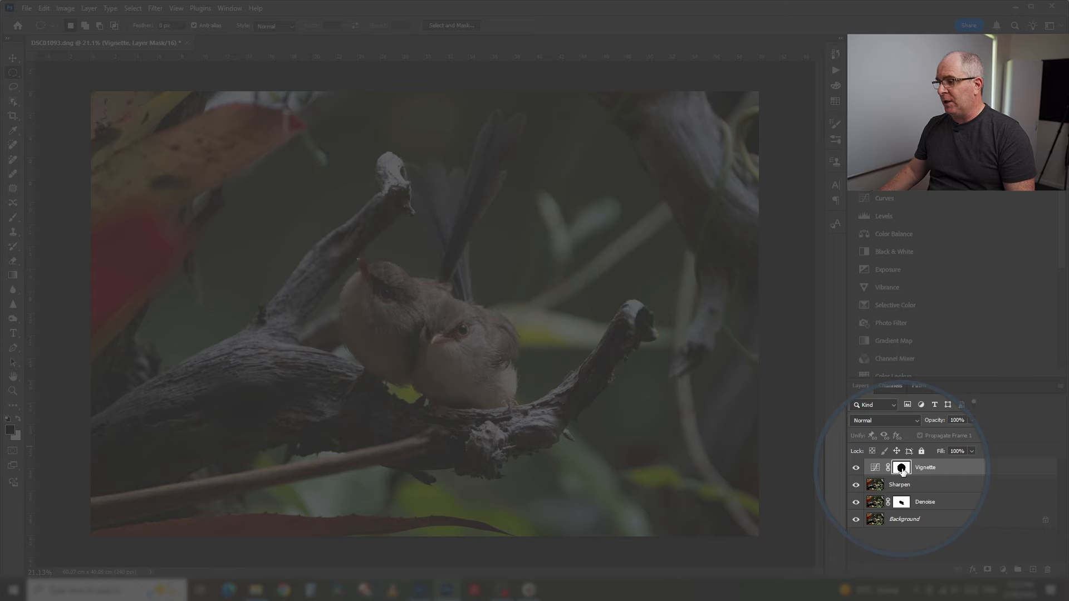
# Apply a Gaussian Blur with a 2-pixel radius to the Vignette layer mask and check the circle's edge in the photo
pyautogui.click(902, 470)
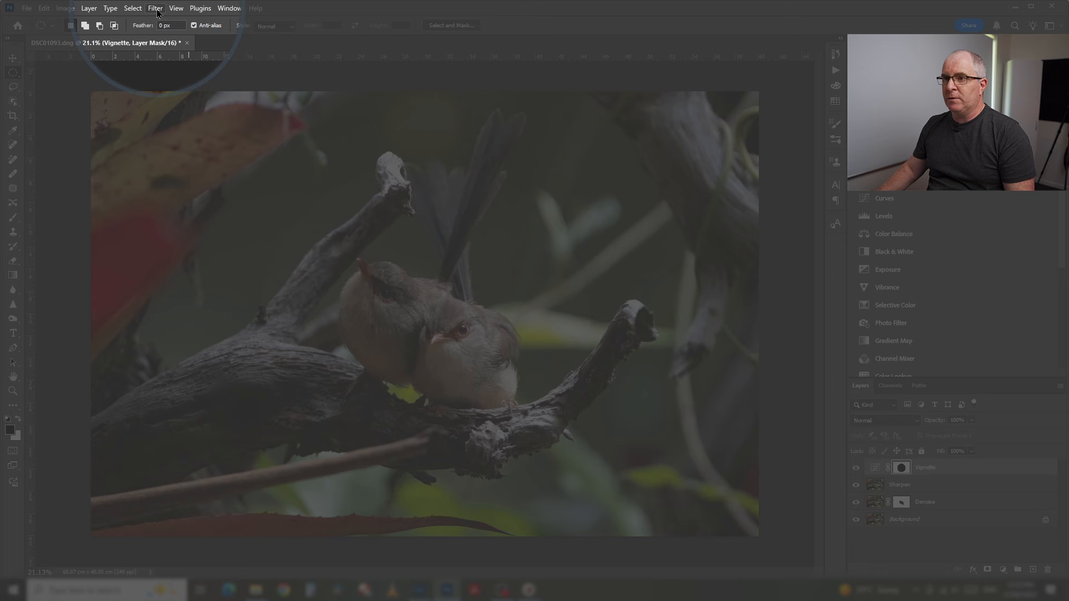
pyautogui.click(155, 9)
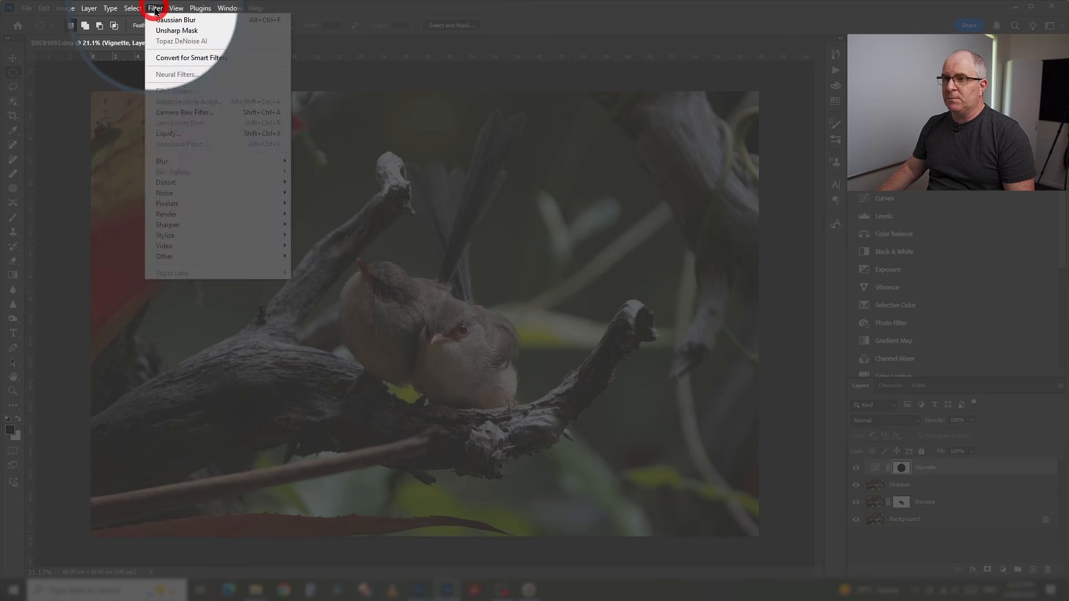
pyautogui.moveTo(234, 161)
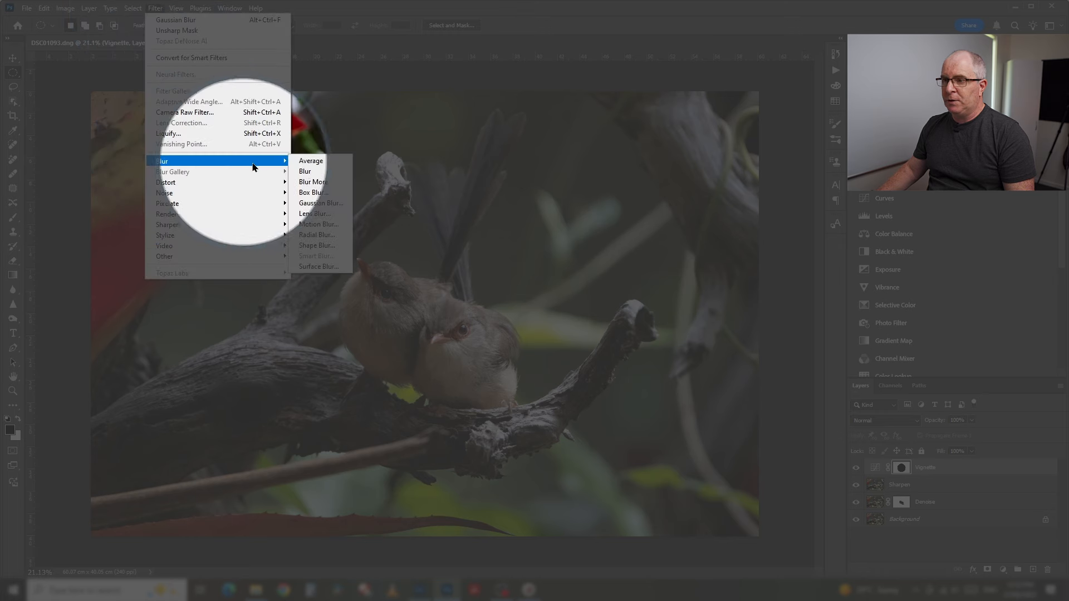
pyautogui.click(312, 204)
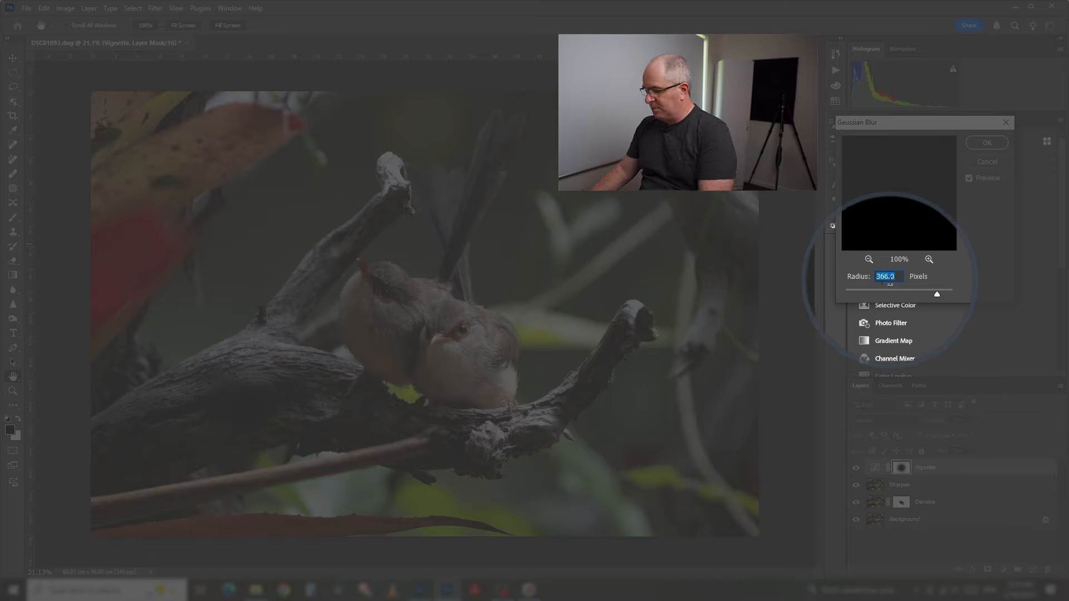
pyautogui.write('2')
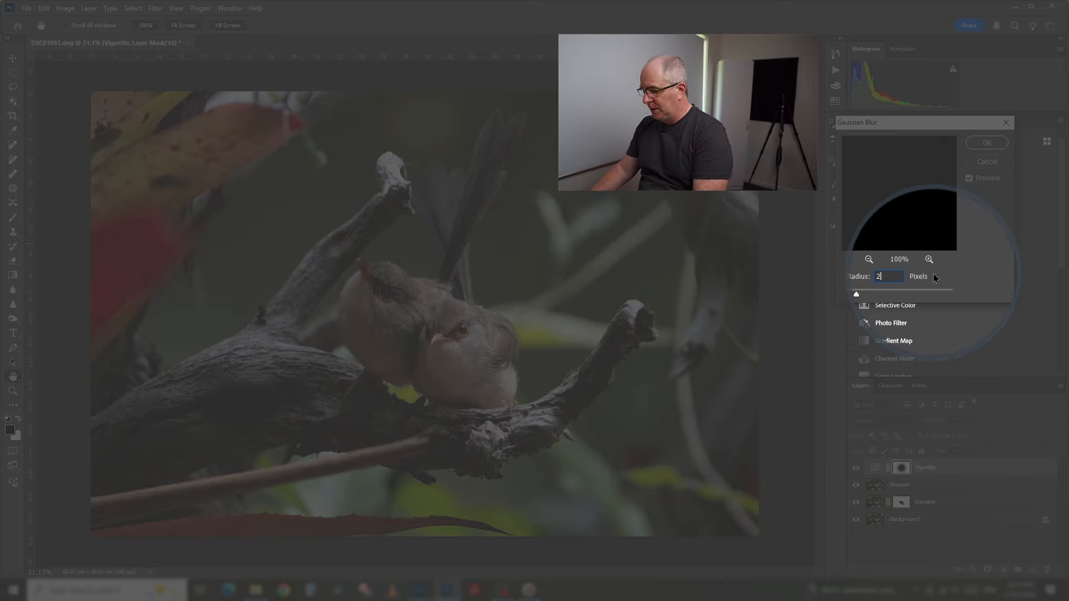
pyautogui.press('Return')
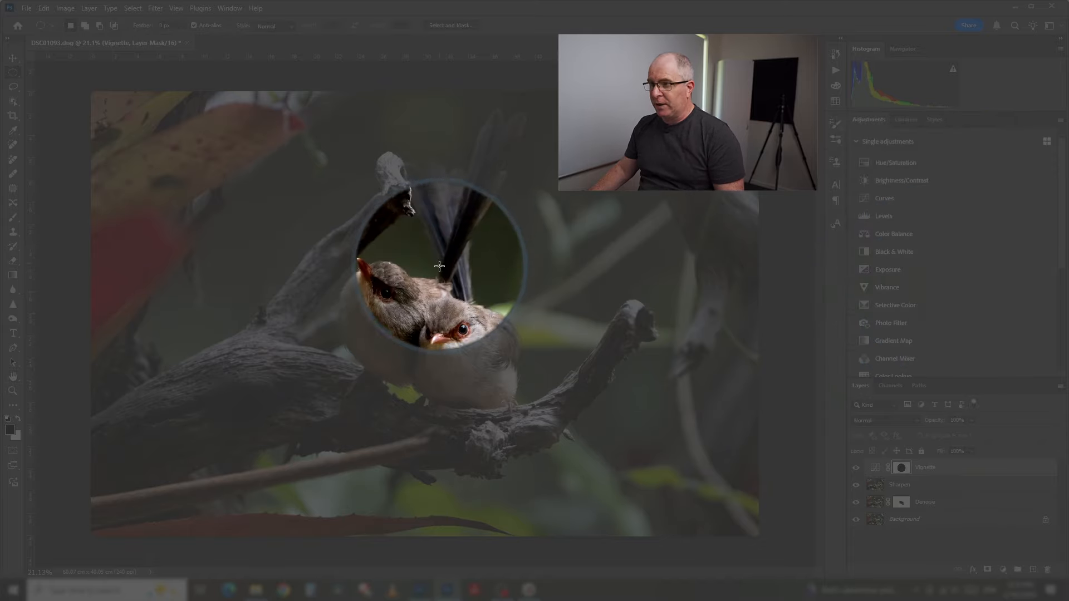
pyautogui.press('Tab')
pyautogui.press('Tab')
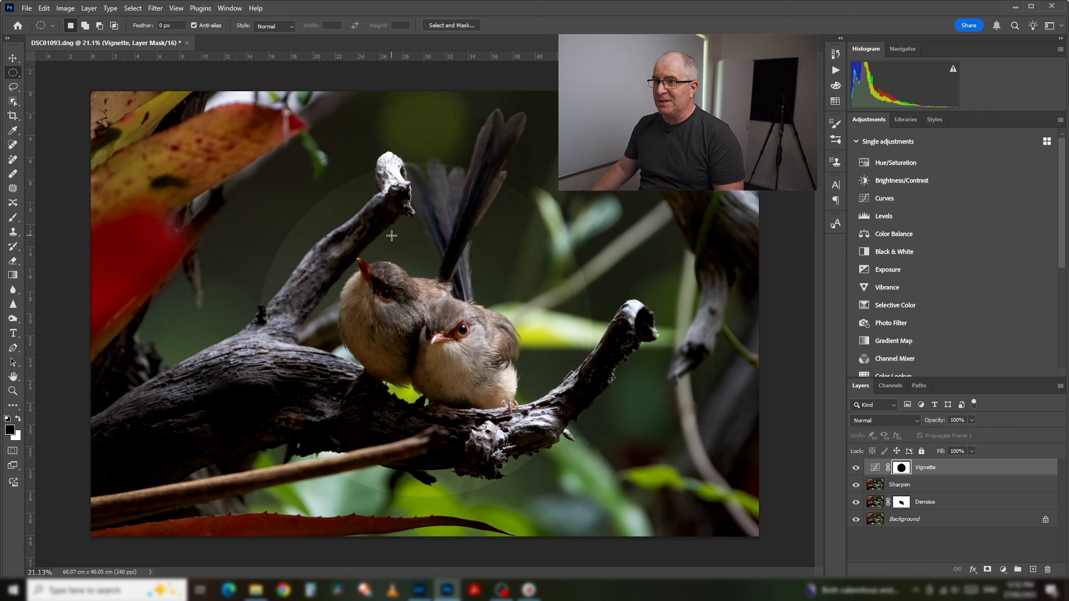
# Apply a Gaussian Blur with a 366-pixel radius to the Vignette layer mask to feather the circle's edge
pyautogui.click(155, 8)
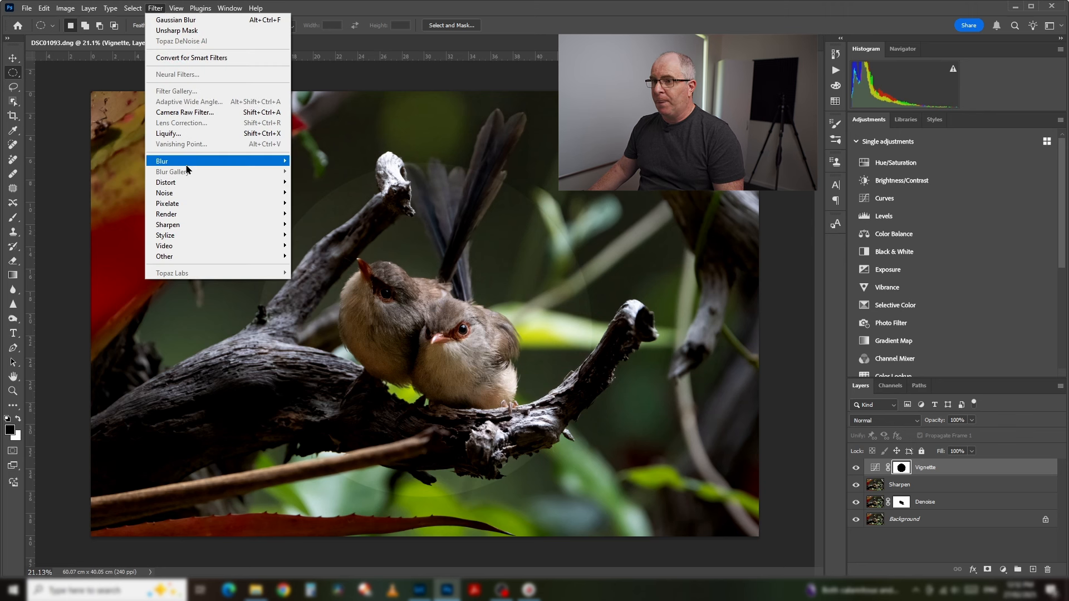
pyautogui.moveTo(281, 162)
pyautogui.click(319, 203)
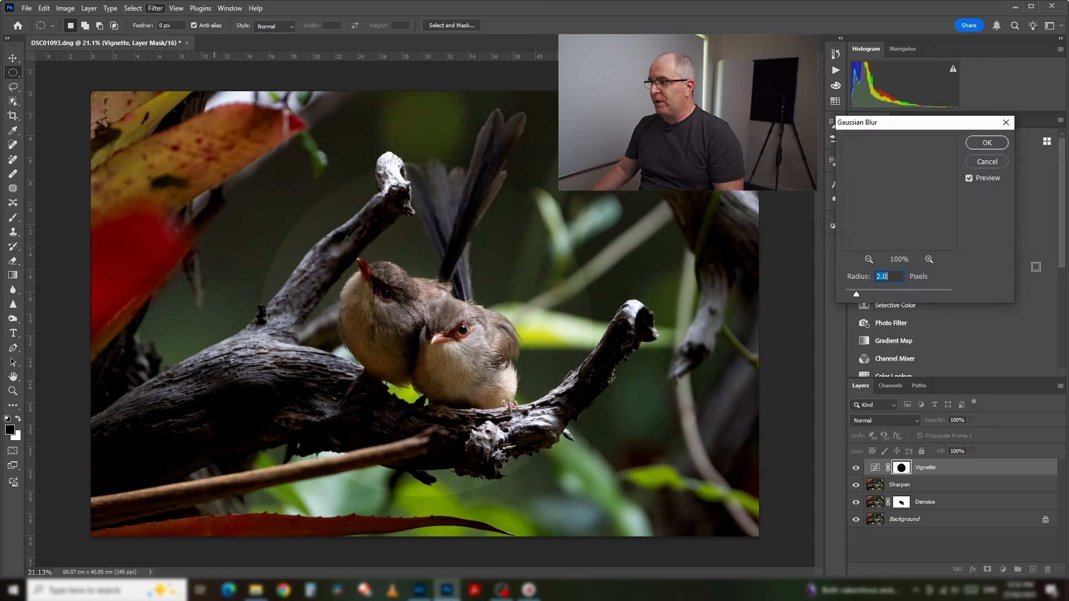
pyautogui.write('366')
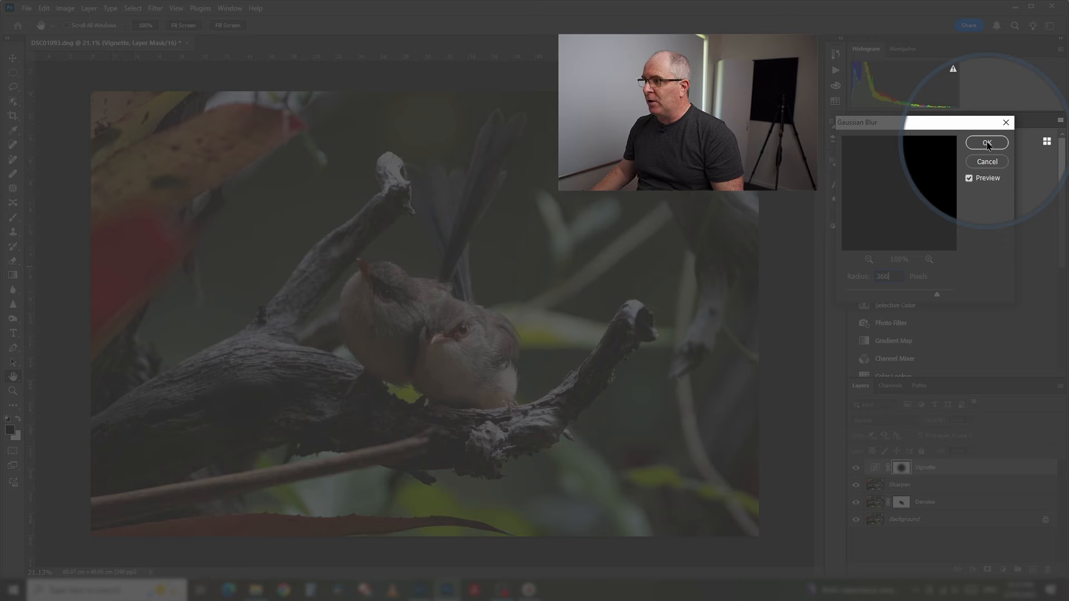
pyautogui.click(987, 144)
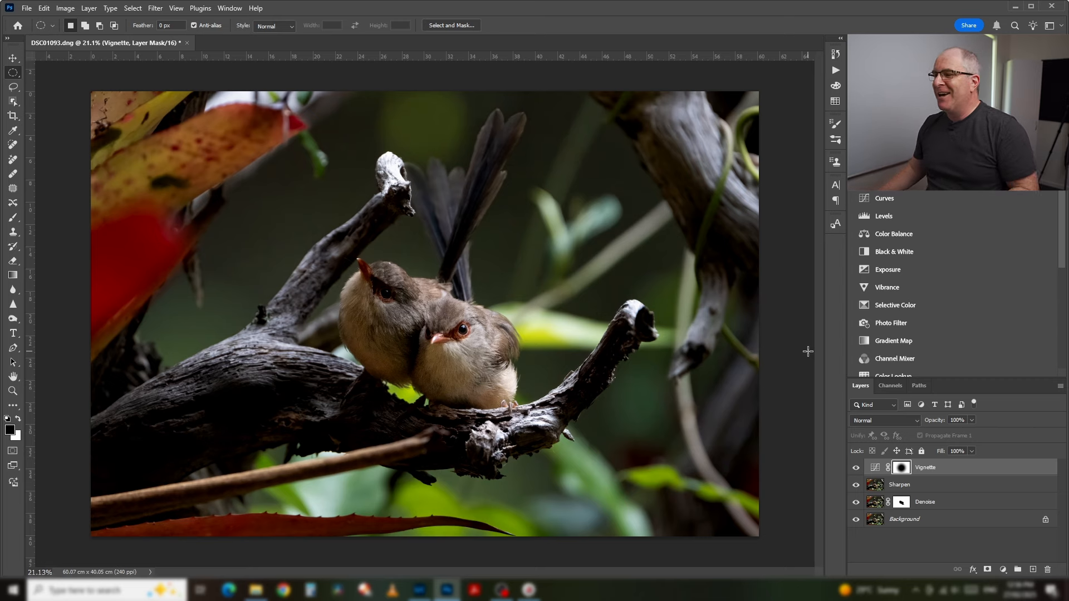
# Compare the photo with the Vignette layer hidden and shown
pyautogui.click(856, 470)
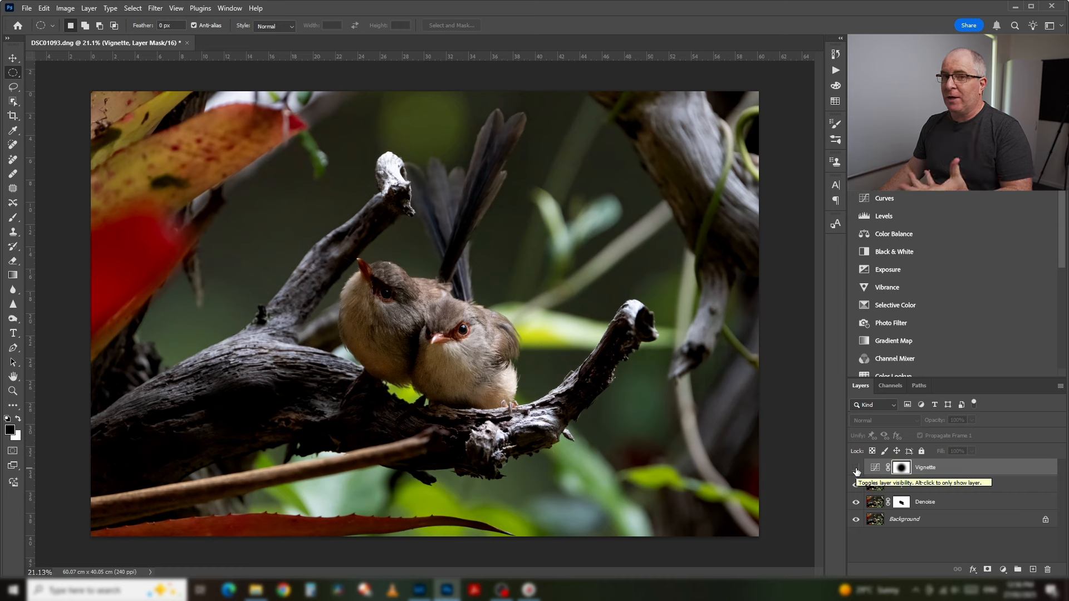
pyautogui.click(856, 469)
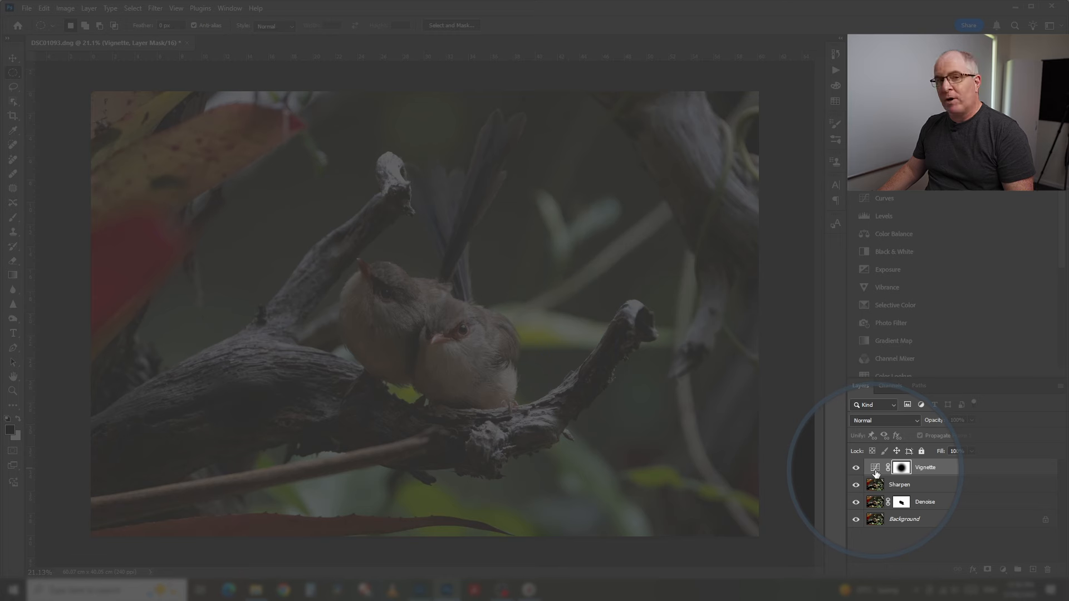
# Try moving the Vignette layer's curve point, and undo the change while keeping the Gaussian Blur on its mask
pyautogui.doubleClick(875, 469)
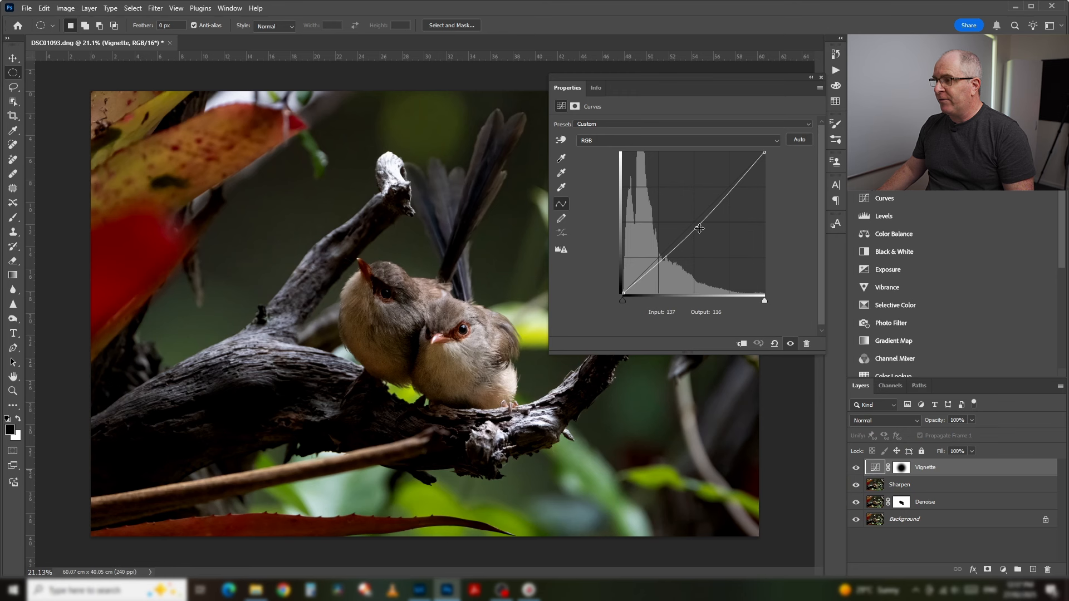
pyautogui.moveTo(699, 228); pyautogui.dragTo(699, 228)
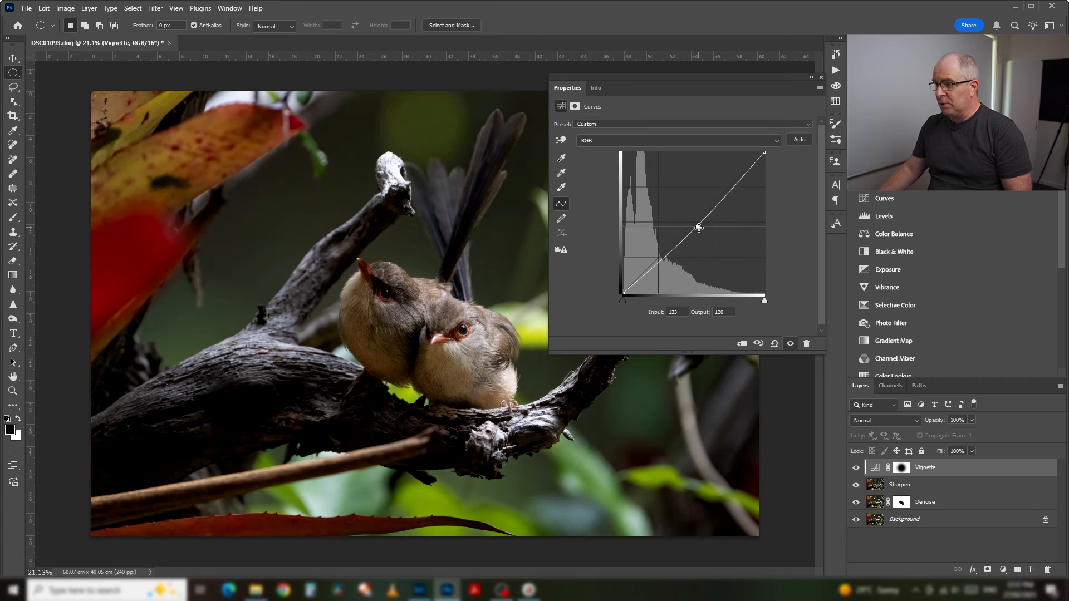
pyautogui.hotkey('ctrl', 'z')
pyautogui.hotkey('ctrl', 'z')
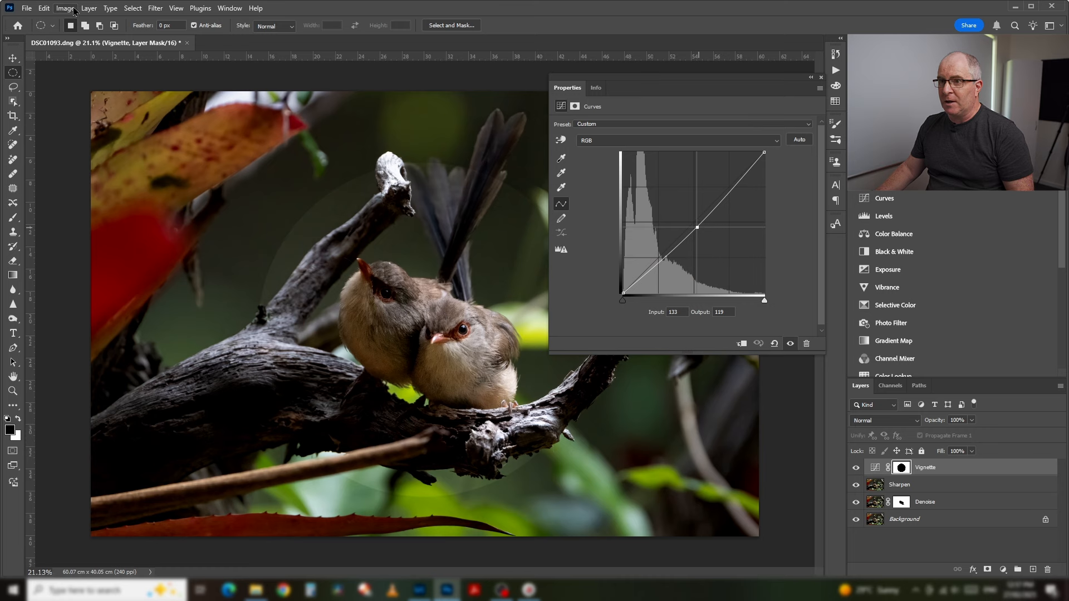
pyautogui.click(44, 8)
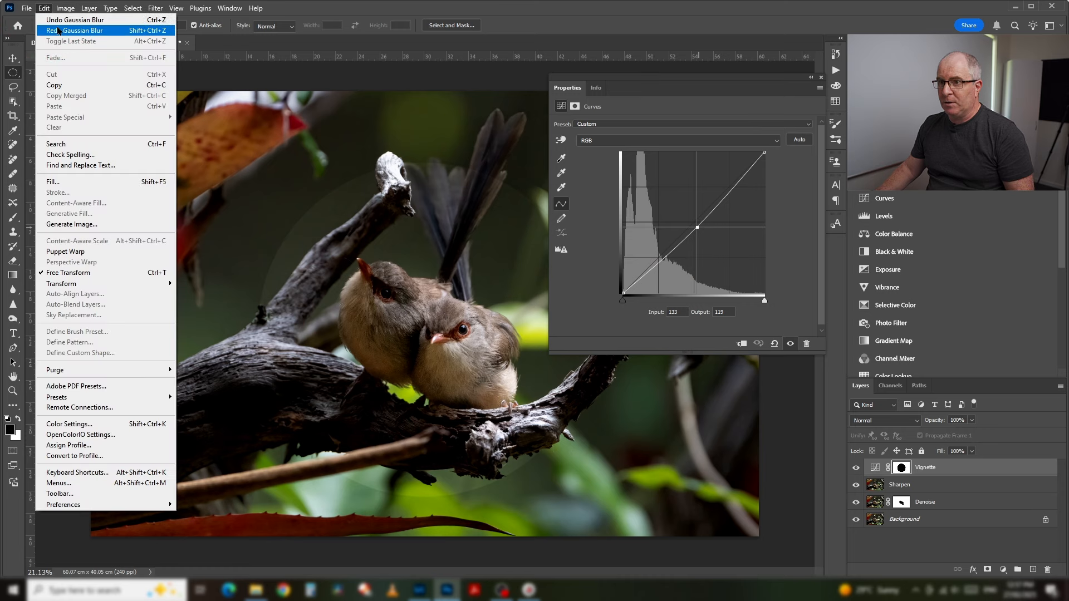
pyautogui.click(58, 30)
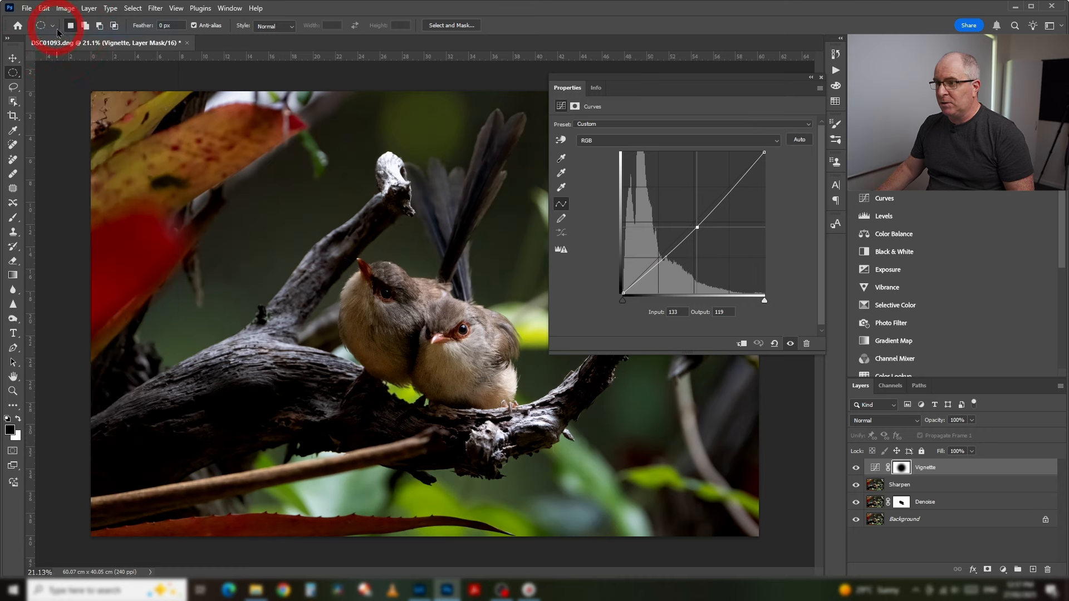
pyautogui.click(821, 78)
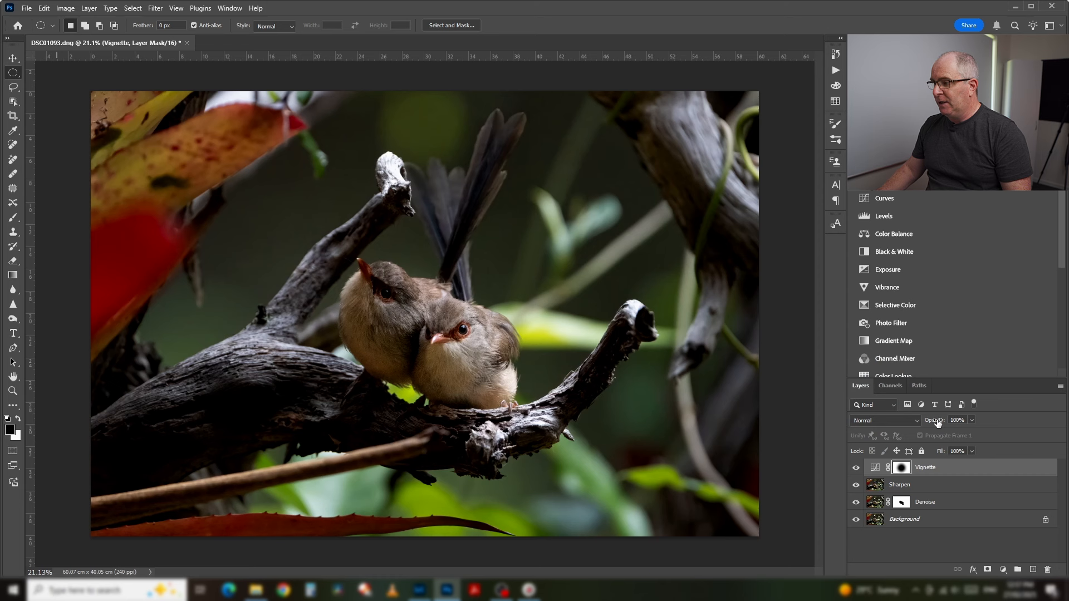
# Try a reduced opacity on the Vignette layer and return it to 100%
pyautogui.moveTo(937, 422)
pyautogui.mouseDown()
pyautogui.moveTo(912, 420)
pyautogui.moveTo(927, 421)
pyautogui.mouseUp()
pyautogui.moveTo(944, 421); pyautogui.dragTo(1010, 428)
pyautogui.click(1012, 427)
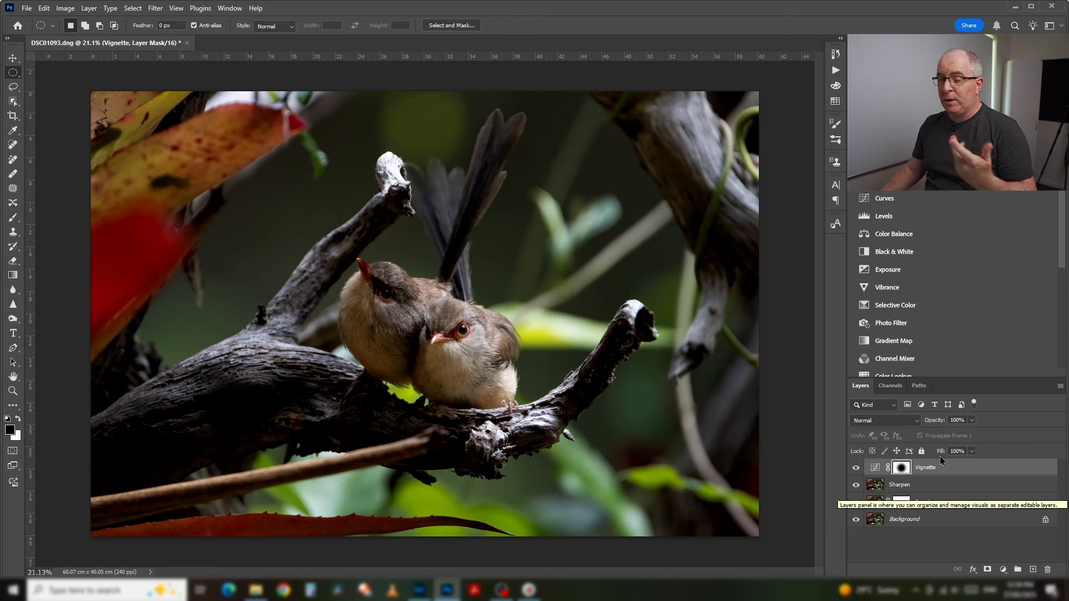
# Try duplicating the Vignette layer under the name Reverse Vignette, and undo the duplication
pyautogui.rightClick(965, 474)
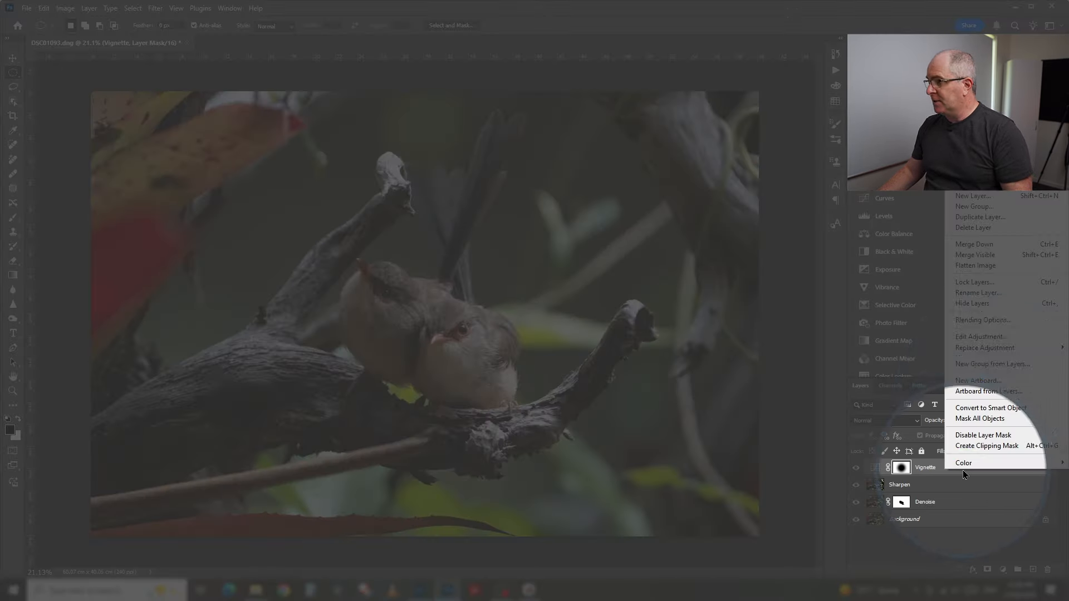
pyautogui.click(976, 219)
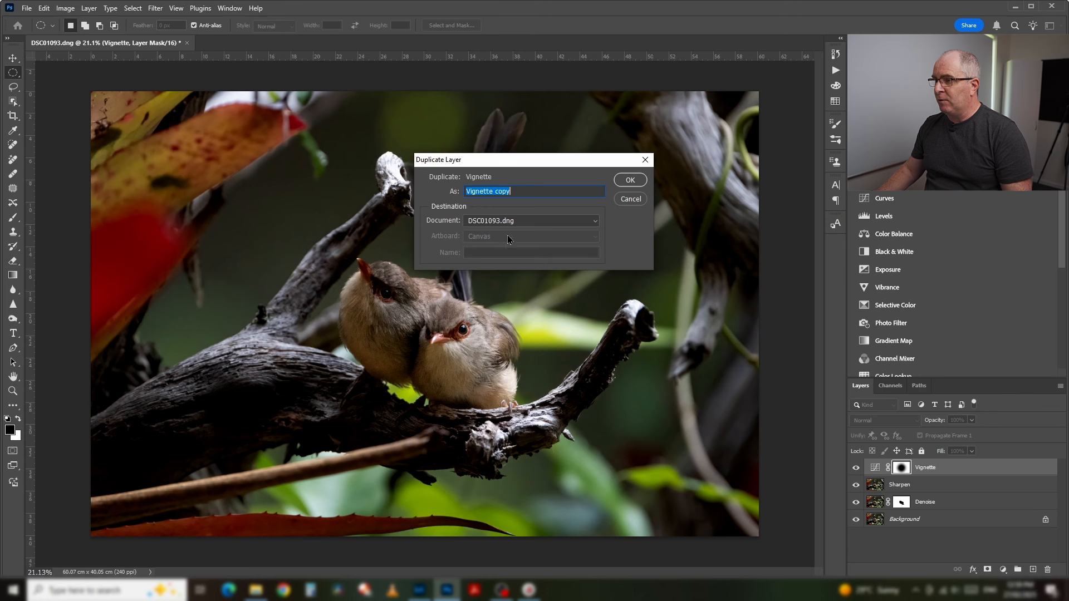
pyautogui.click(528, 191)
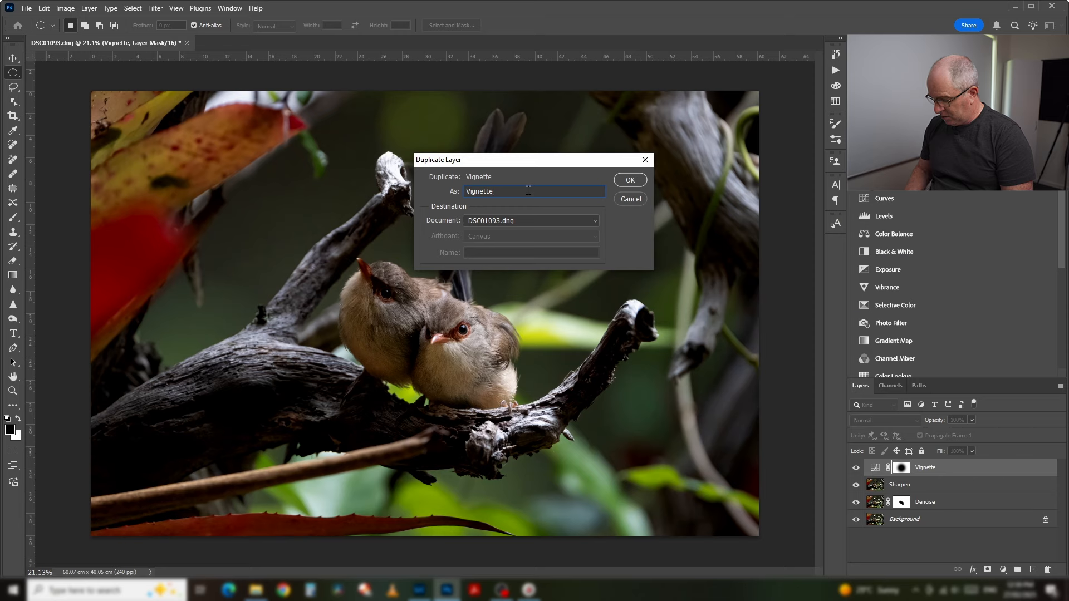
pyautogui.click(466, 191)
pyautogui.write('Reverse')
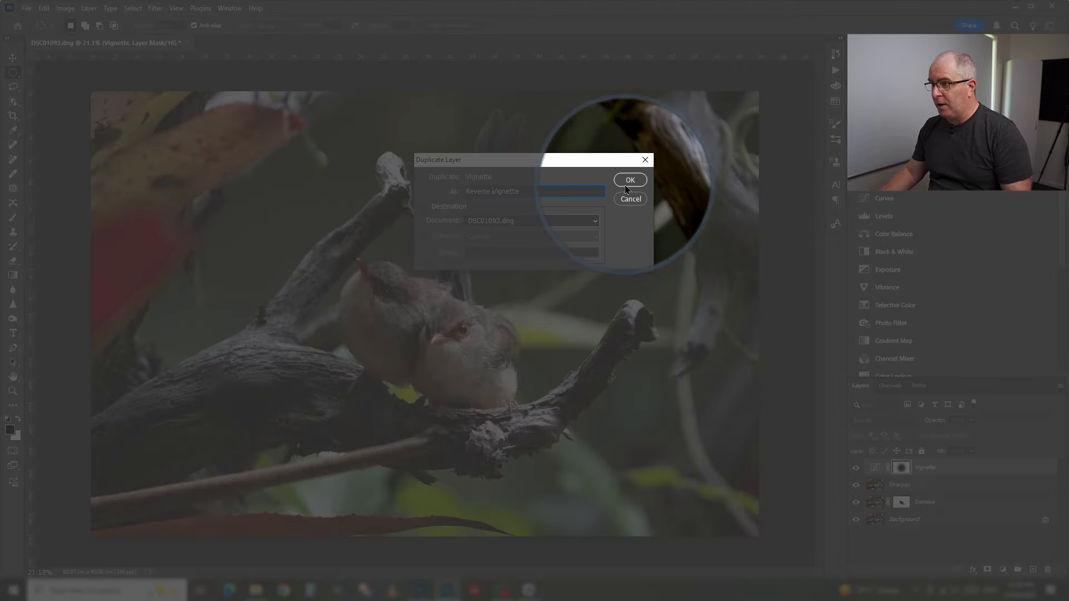
pyautogui.click(626, 186)
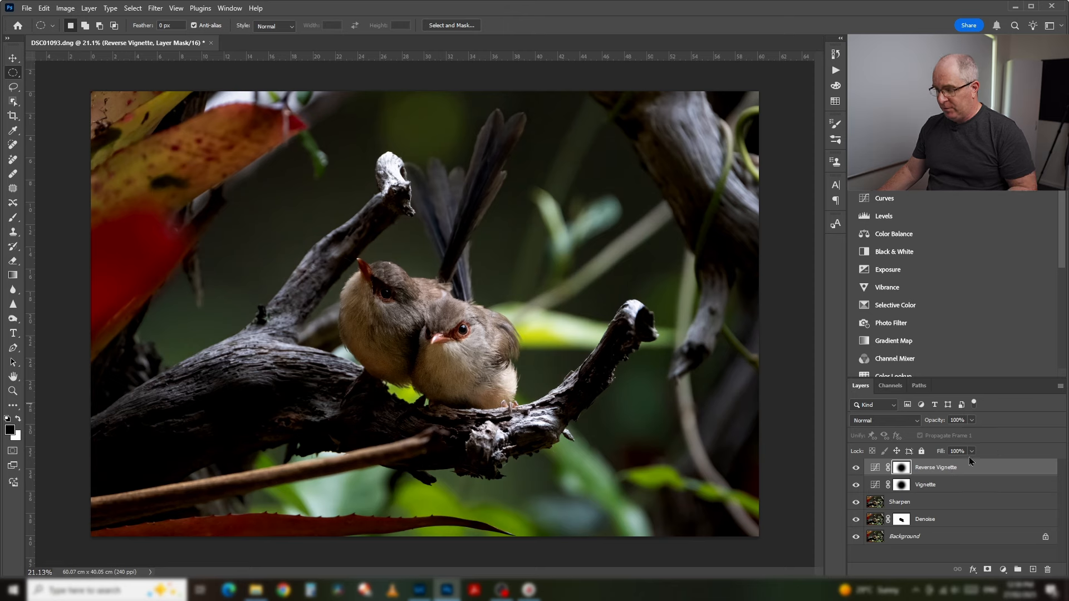
pyautogui.hotkey('ctrl', 'z')
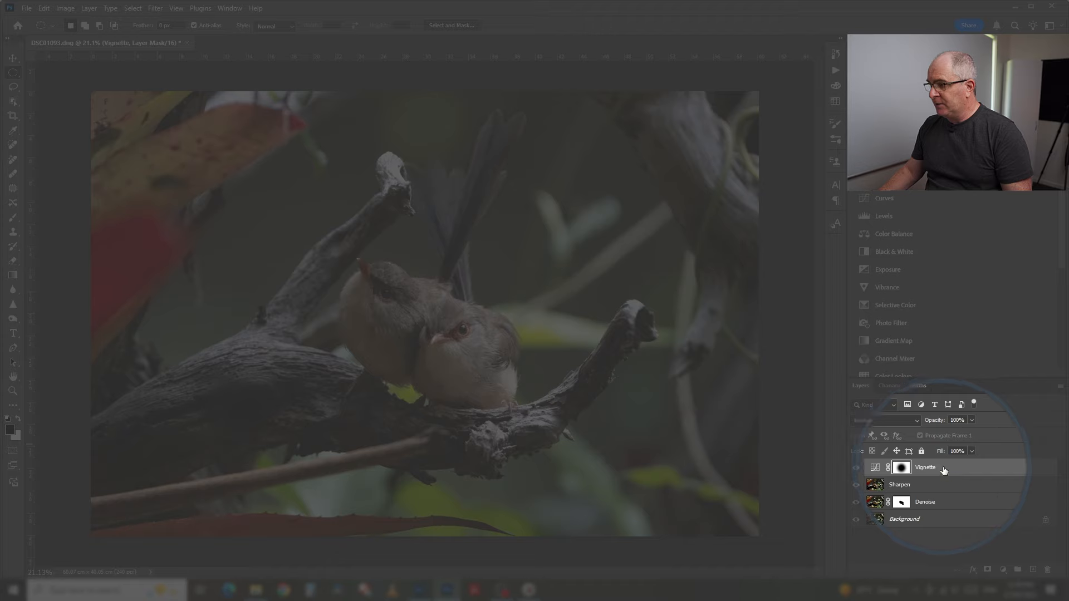
# Duplicate the Vignette layer directly in the layer stack and rename the copy Reverse Vignette
pyautogui.moveTo(944, 470); pyautogui.dragTo(1033, 569)
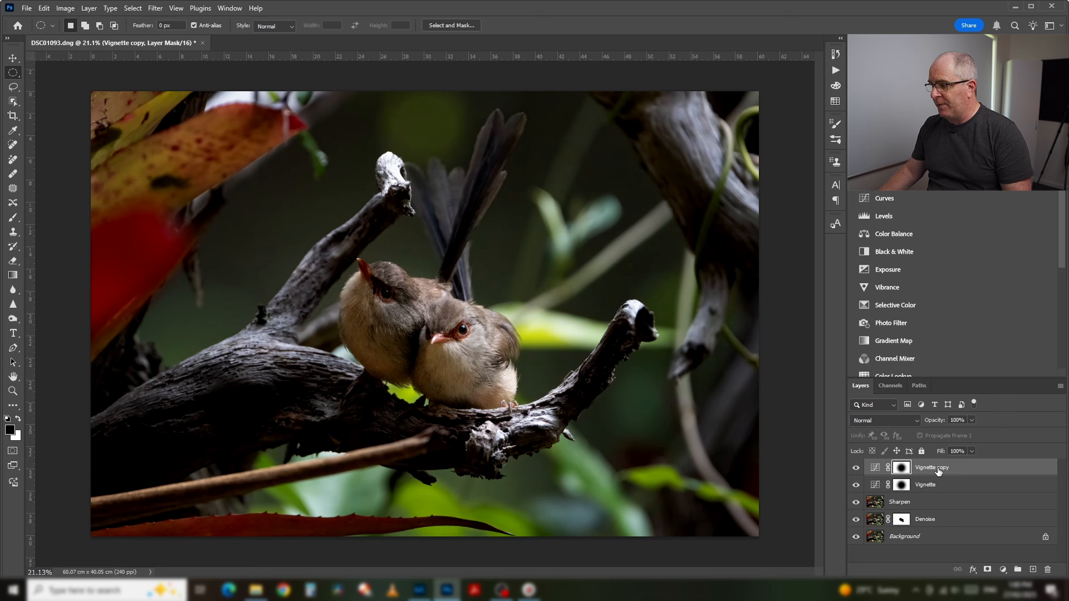
pyautogui.doubleClick(938, 470)
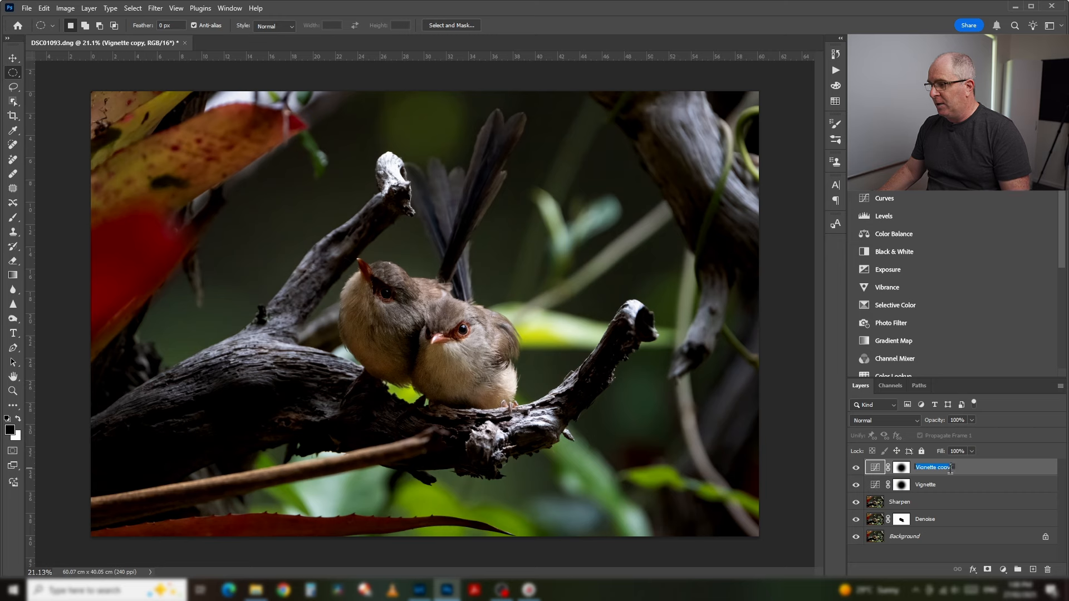
pyautogui.click(951, 469)
pyautogui.press('BackSpace')
pyautogui.press('BackSpace')
pyautogui.press('BackSpace')
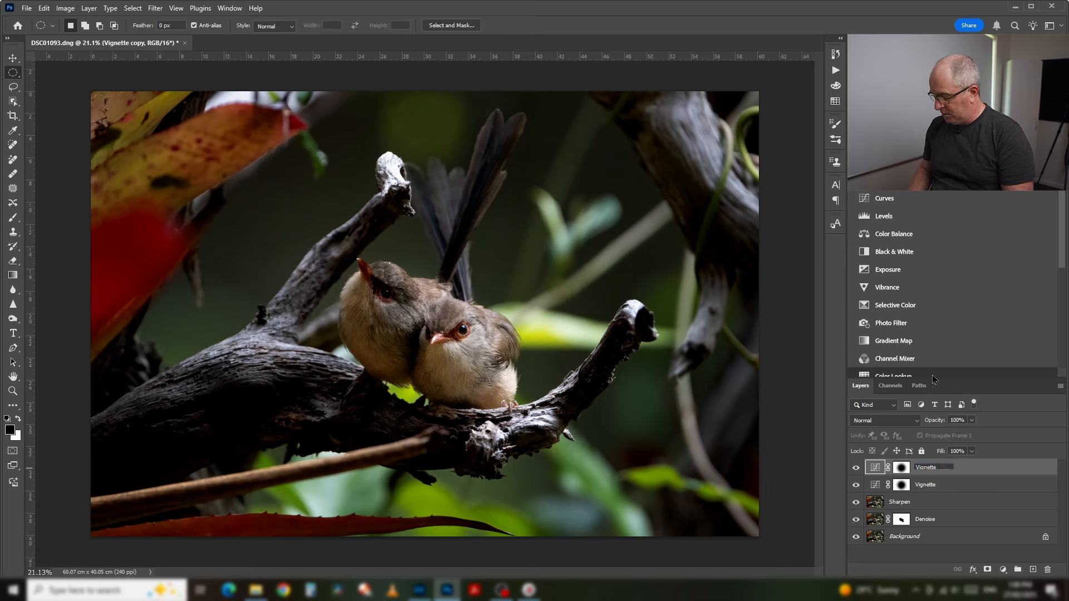
pyautogui.write('Reverse')
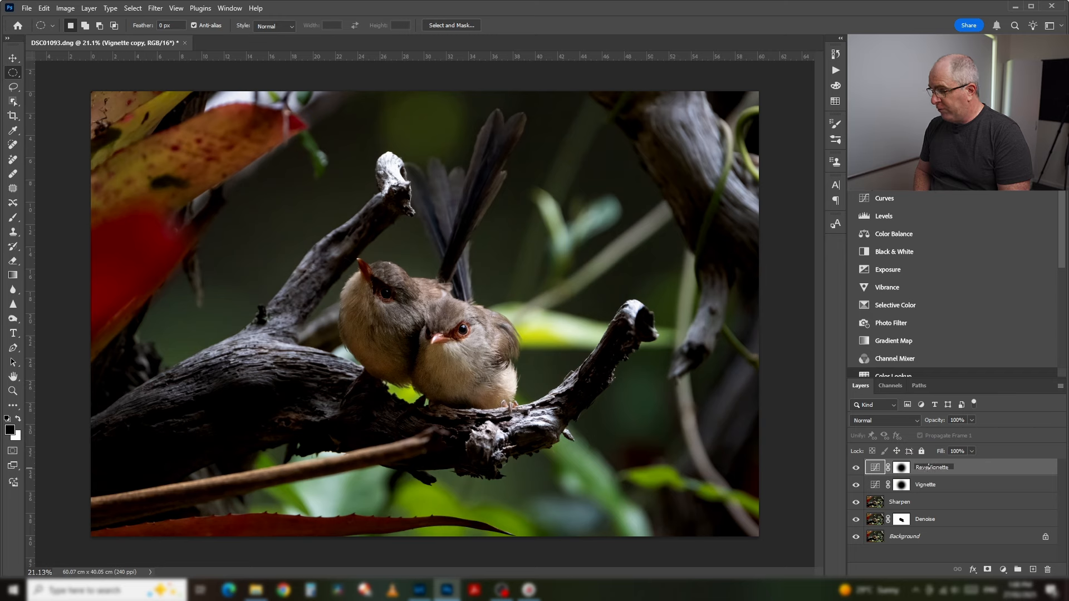
pyautogui.click(981, 503)
pyautogui.click(962, 470)
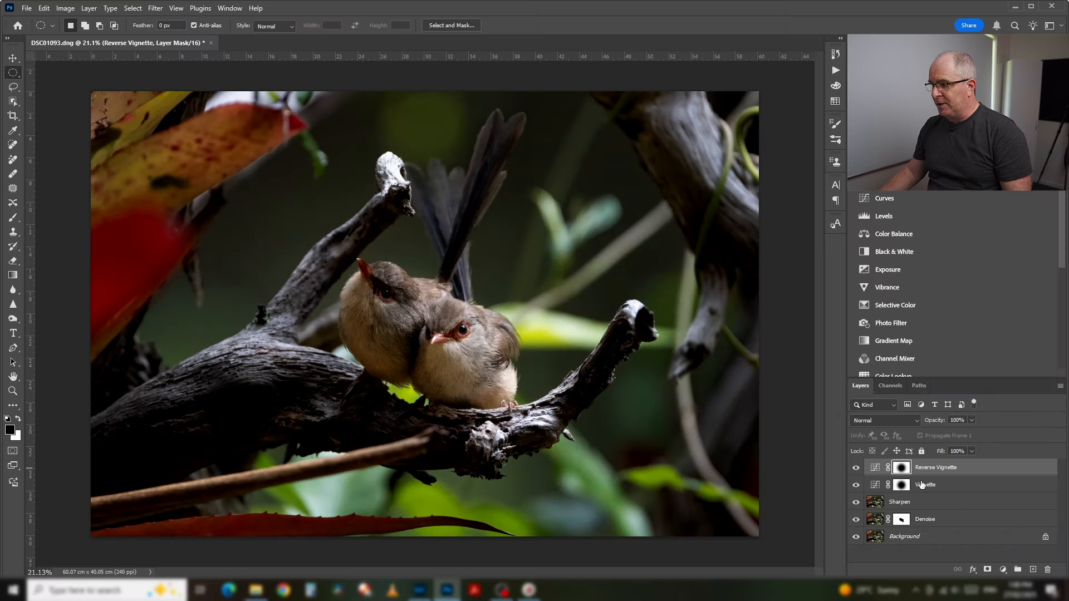
# Invert the Reverse Vignette layer mask, viewing the mask on its own before and after the inversion
pyautogui.keyDown('alt'); pyautogui.click(902, 469); pyautogui.keyUp('alt')
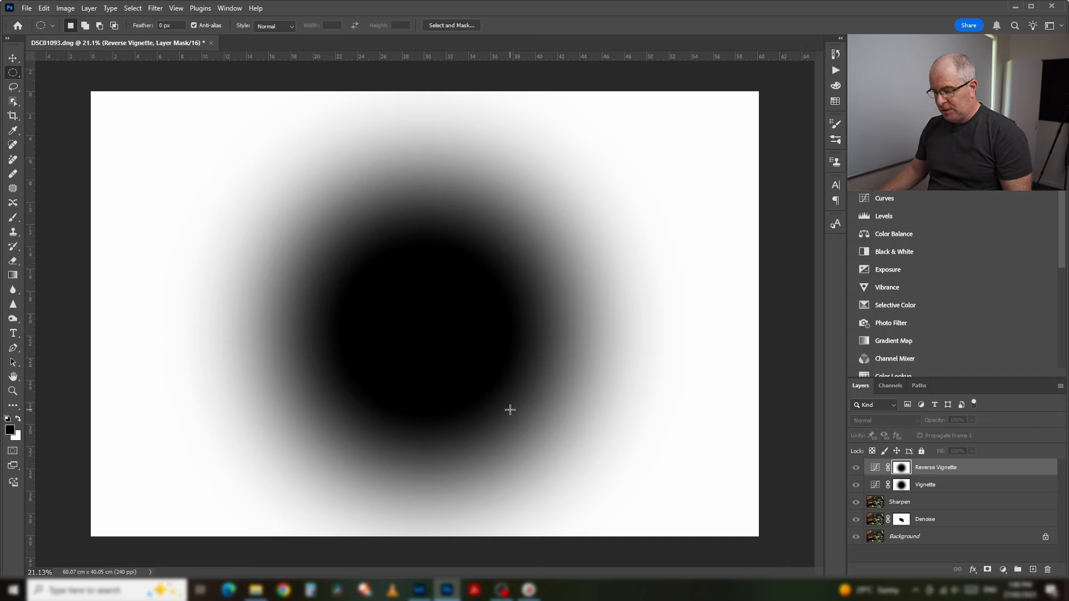
pyautogui.keyDown('alt'); pyautogui.click(902, 470); pyautogui.keyUp('alt')
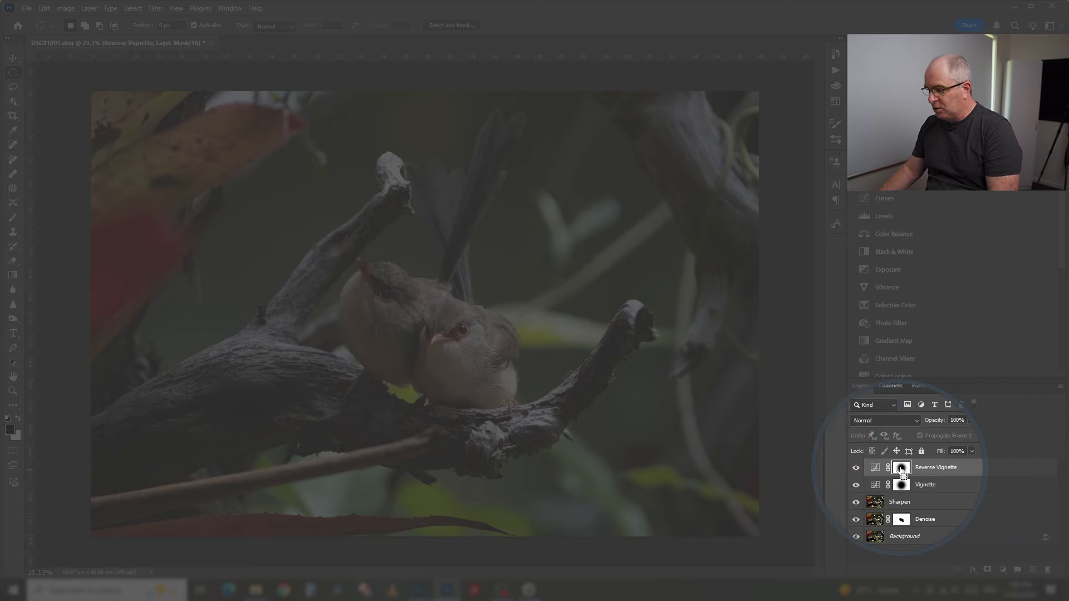
pyautogui.hotkey('ctrl', 'i')
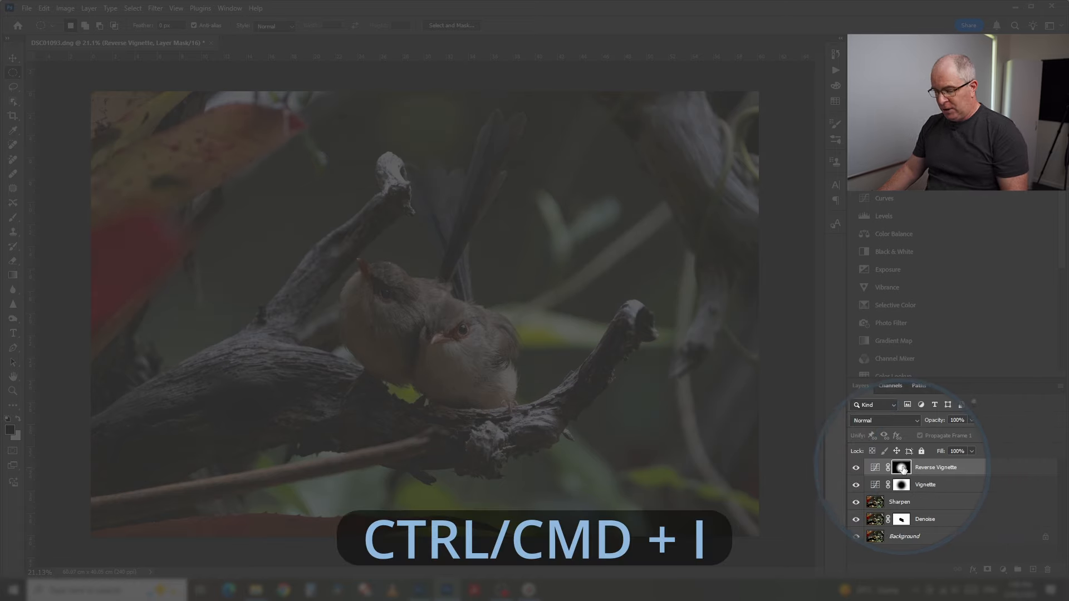
pyautogui.keyDown('alt'); pyautogui.click(902, 469); pyautogui.keyUp('alt')
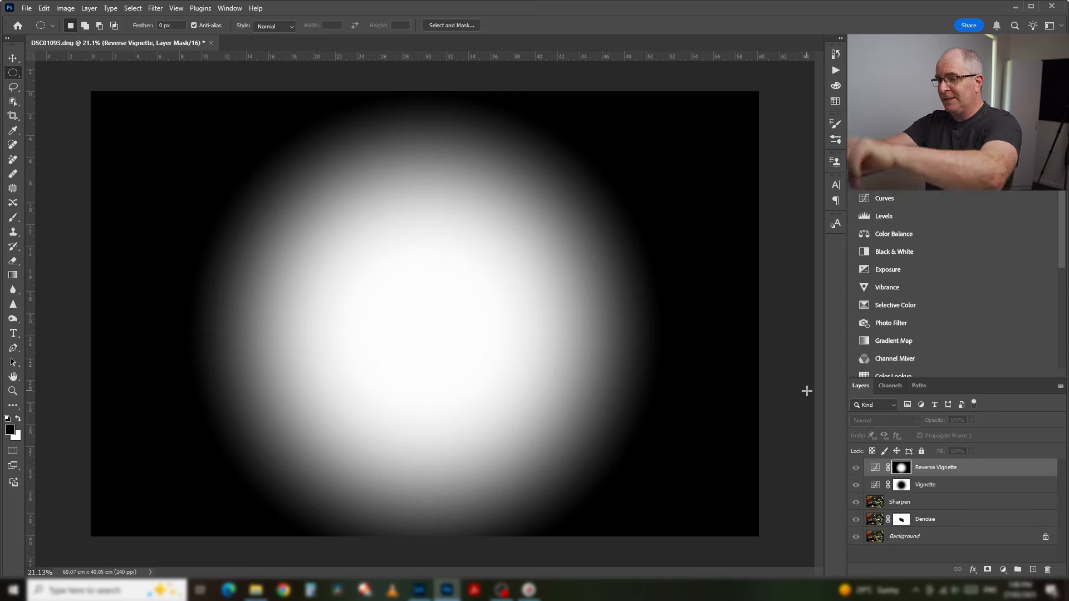
pyautogui.keyDown('alt'); pyautogui.click(902, 469); pyautogui.keyUp('alt')
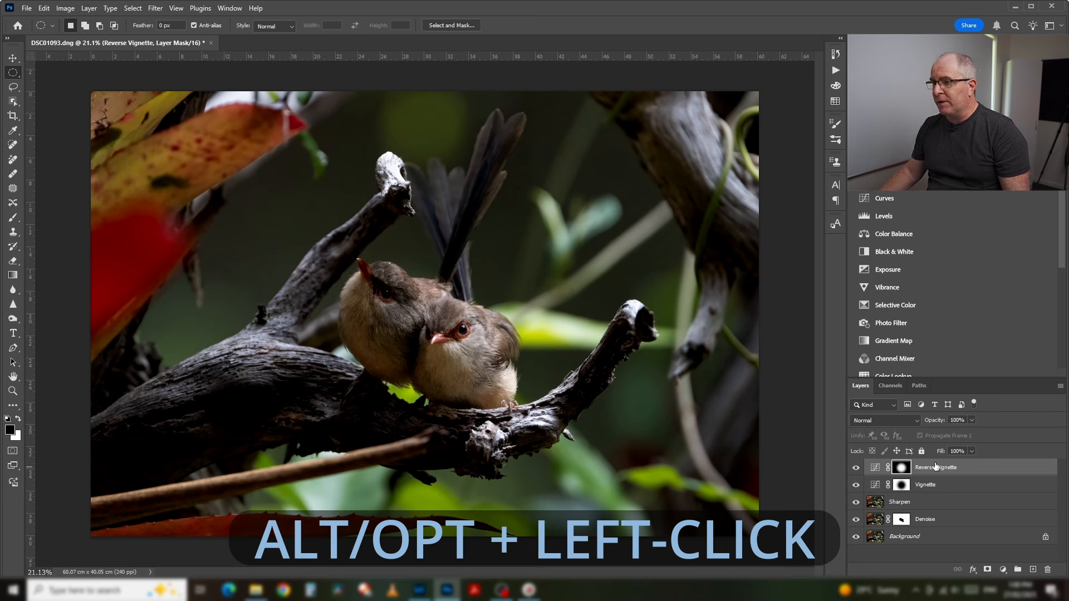
# Compare the photo with the Reverse Vignette layer hidden and shown
pyautogui.keyDown('alt'); pyautogui.click(856, 470); pyautogui.keyUp('alt')
pyautogui.keyDown('alt'); pyautogui.click(856, 471); pyautogui.keyUp('alt')
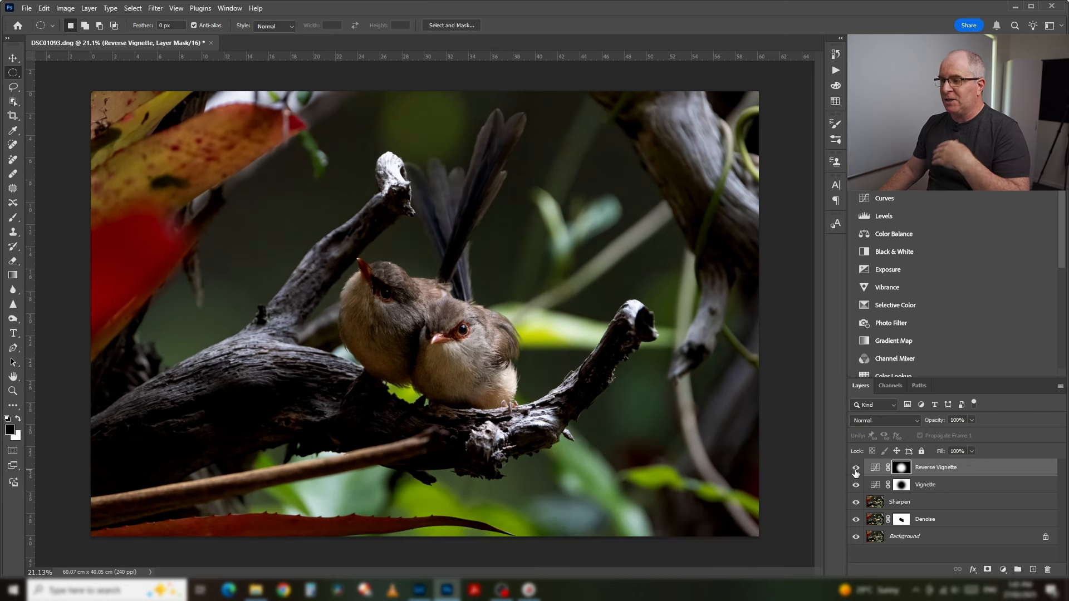
pyautogui.click(856, 470)
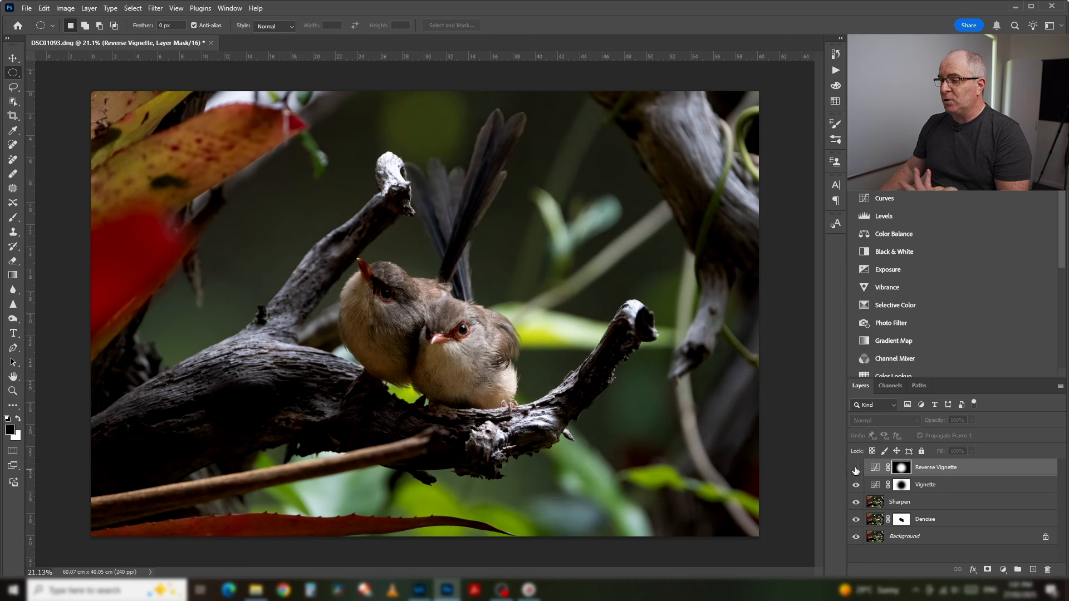
pyautogui.click(856, 470)
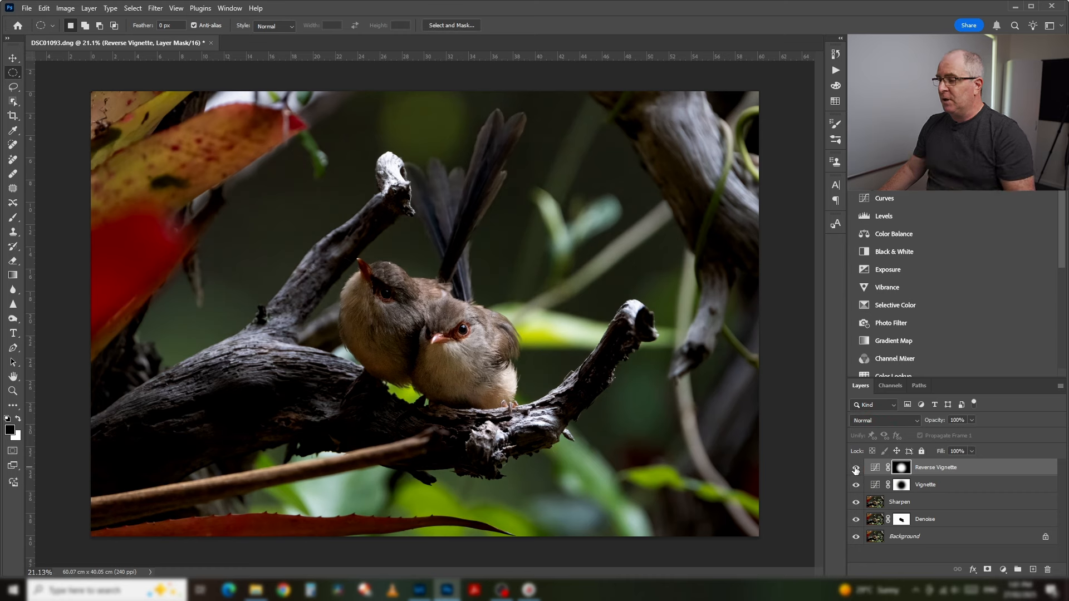
pyautogui.click(856, 471)
pyautogui.click(856, 471)
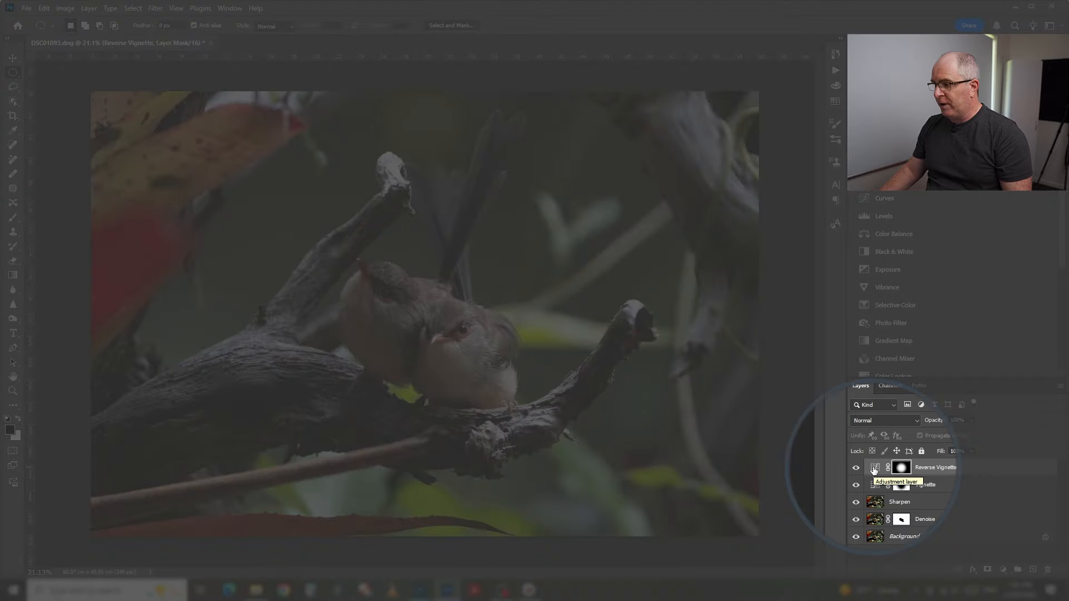
# Brighten the Reverse Vignette layer by moving its curve point to input 120, output 130, and preview the photo with and without it
pyautogui.doubleClick(874, 470)
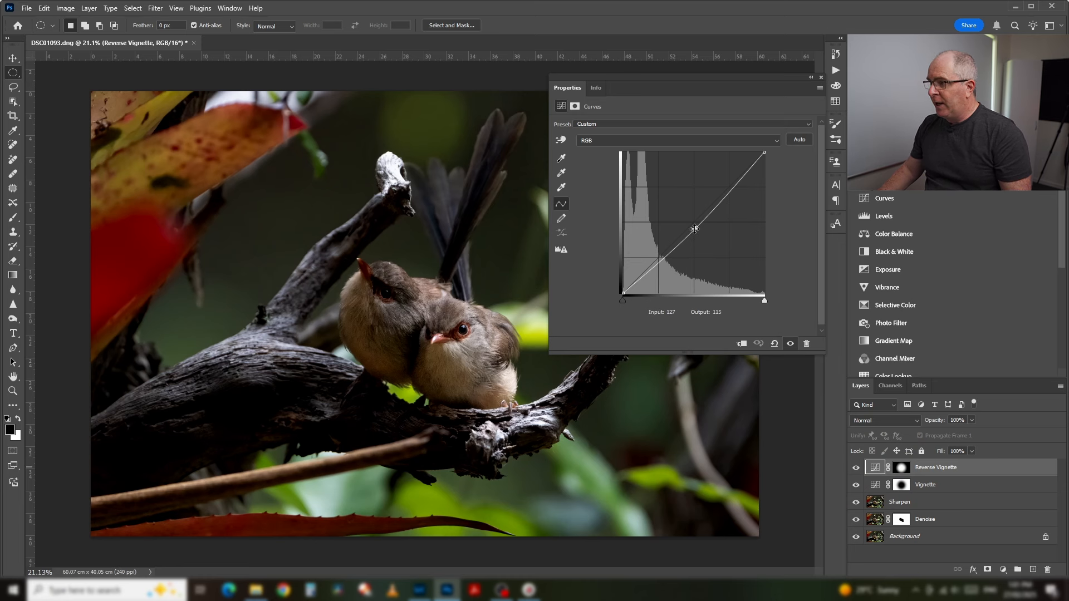
pyautogui.moveTo(696, 227)
pyautogui.mouseDown()
pyautogui.moveTo(678, 208)
pyautogui.moveTo(690, 221)
pyautogui.mouseUp()
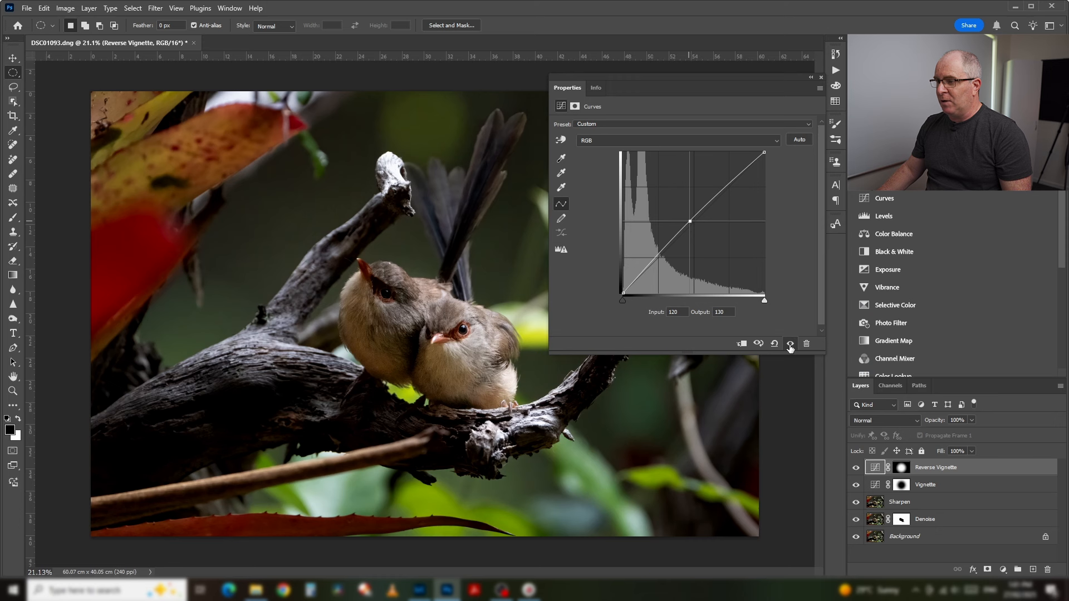
pyautogui.click(791, 343)
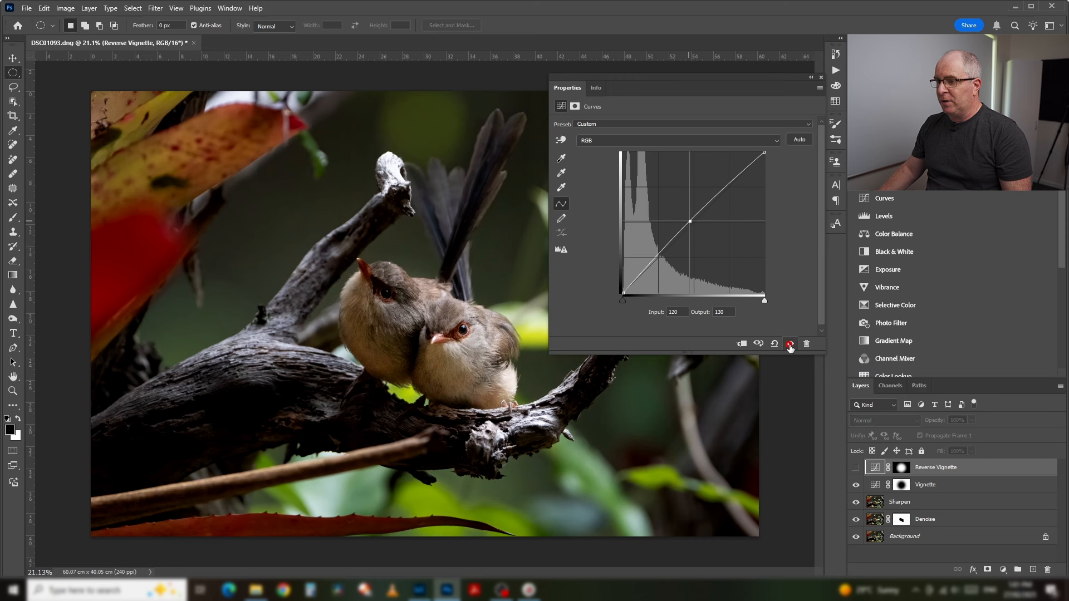
pyautogui.click(790, 344)
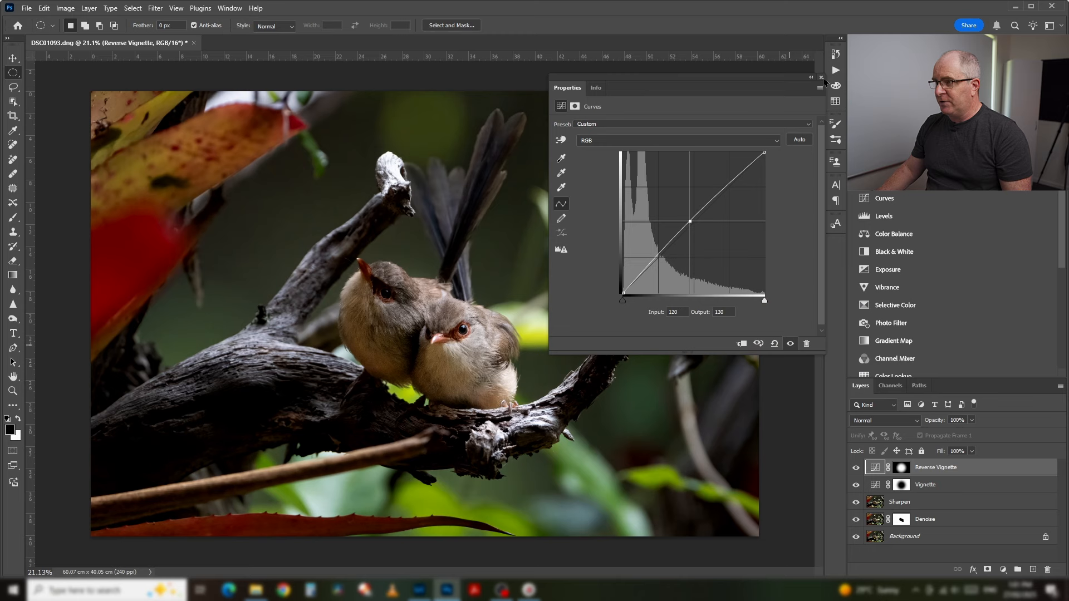
pyautogui.click(822, 78)
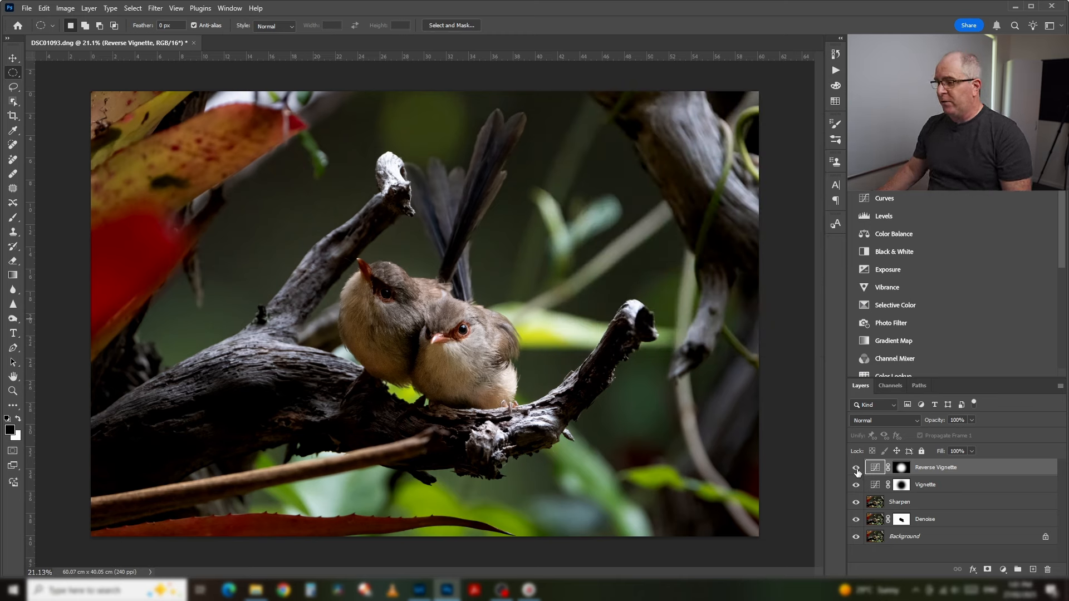
# Compare the photo with the Vignette and Reverse Vignette layers hidden and shown, ending with both layers visible
pyautogui.click(857, 488)
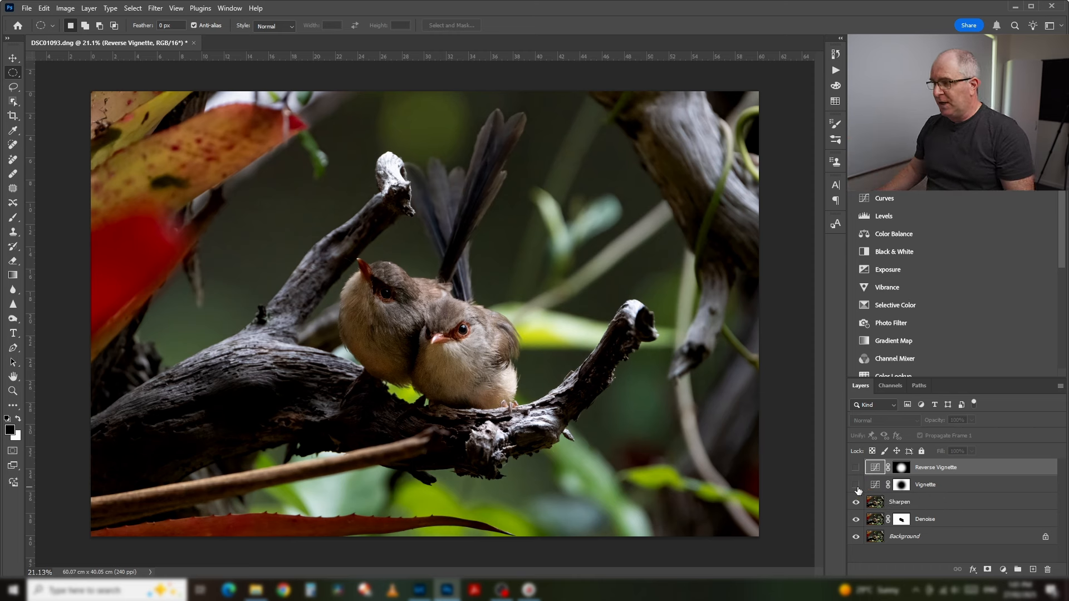
pyautogui.click(856, 468)
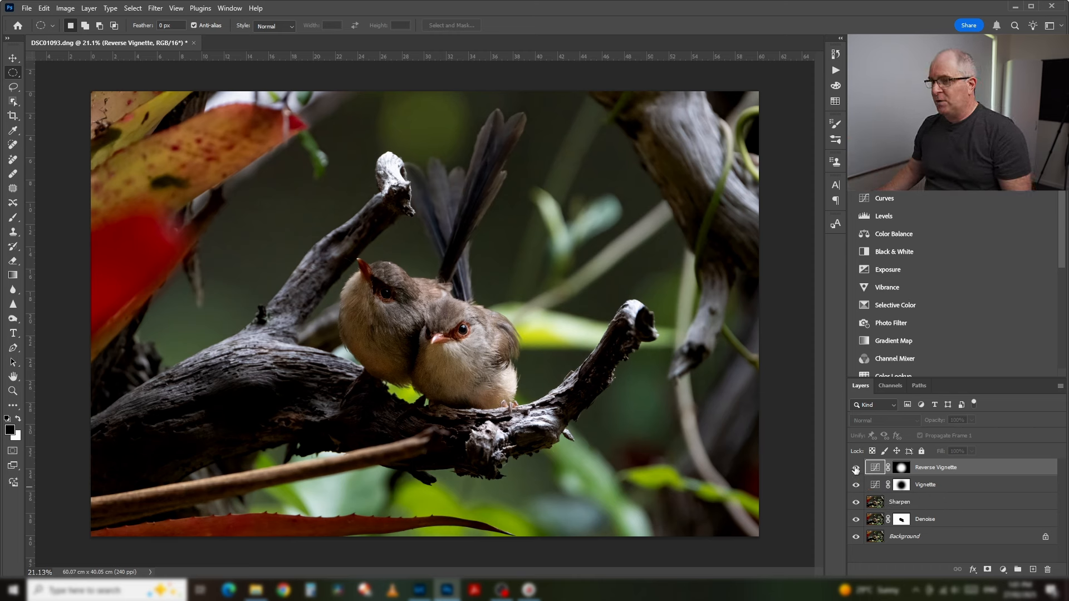
pyautogui.click(856, 469)
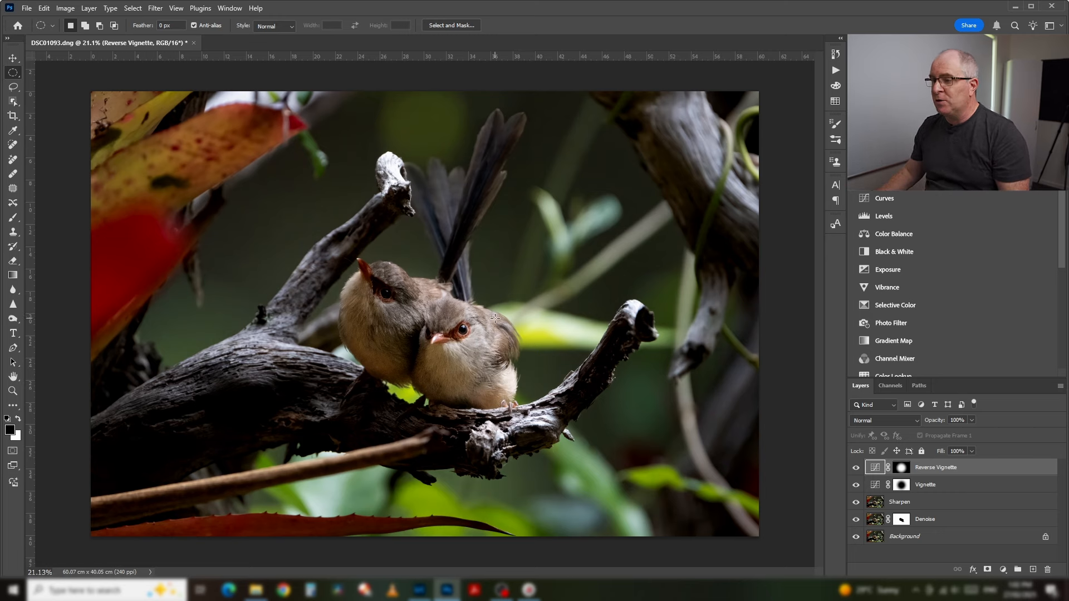
# Examine the photo at thumbnail size with the Reverse Vignette layer toggled, checking whether the eye goes to the birds
pyautogui.scroll(-10, 495, 318)
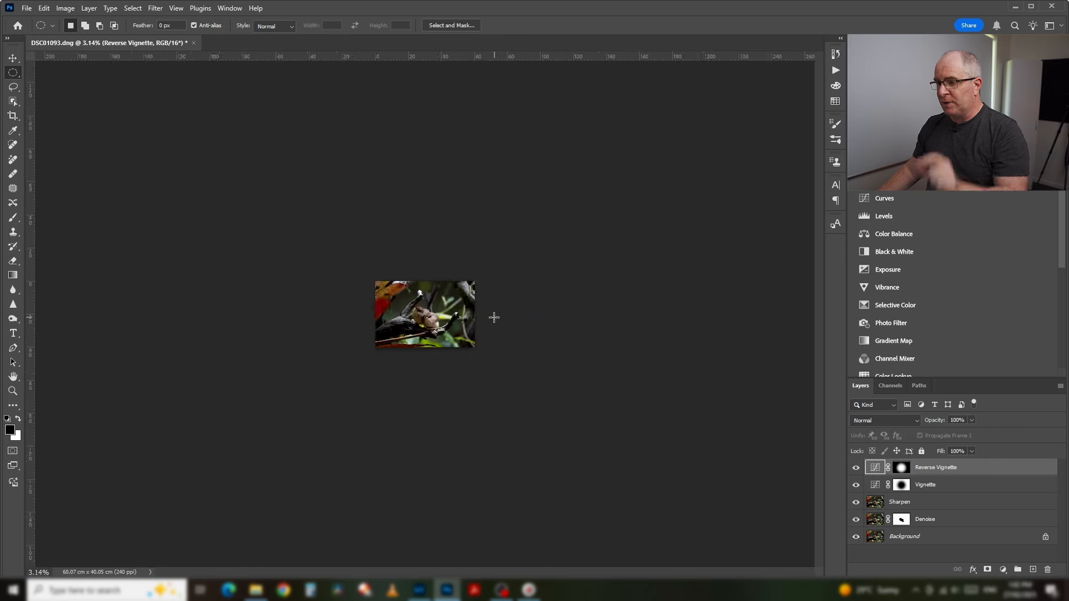
pyautogui.scroll(-2, 494, 318)
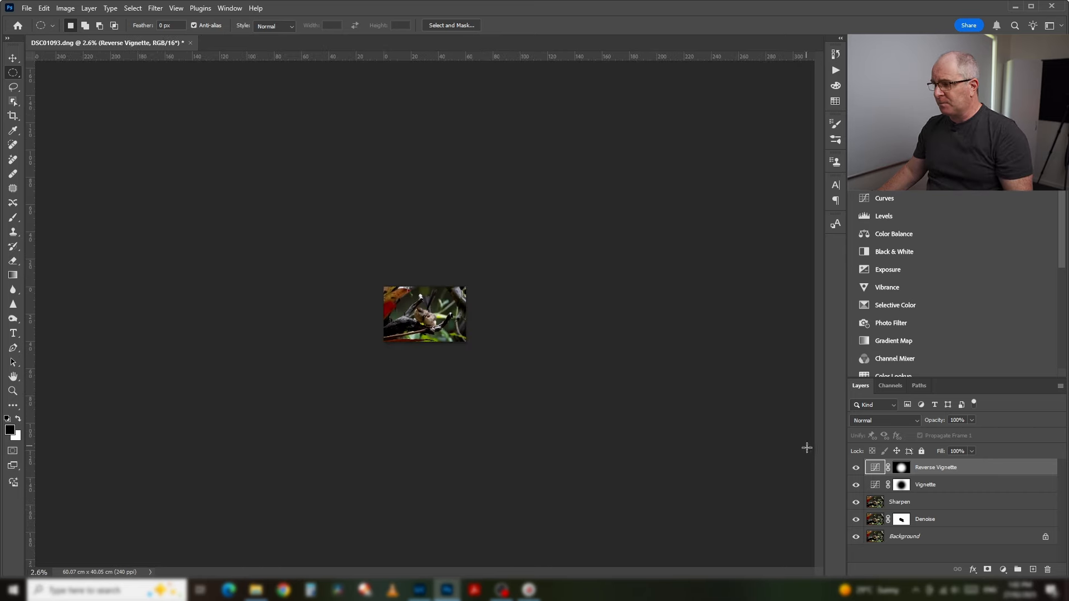
pyautogui.click(854, 472)
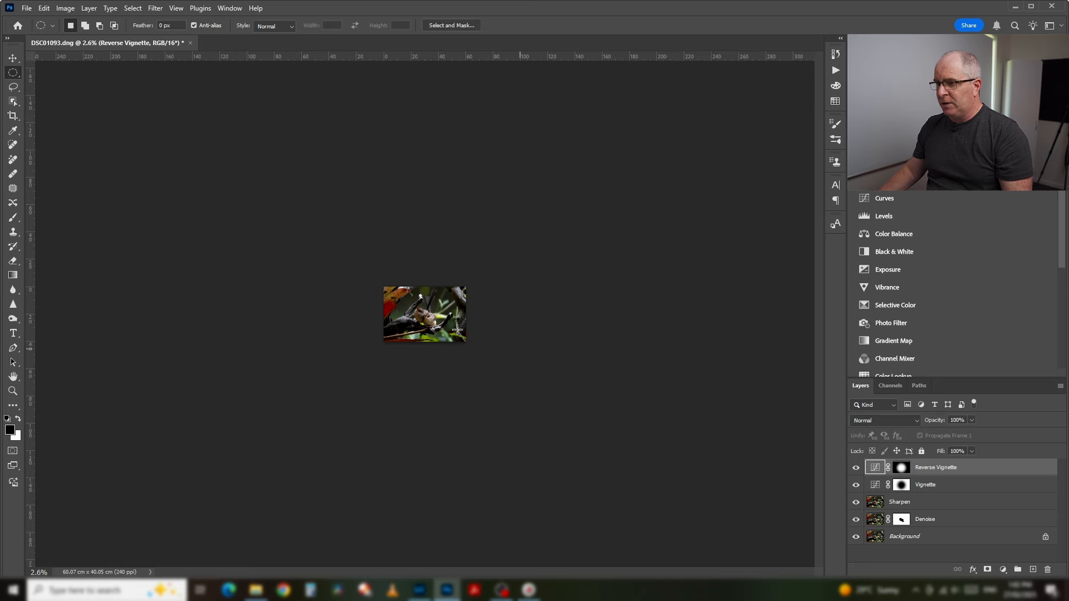
pyautogui.scroll(10, 421, 317)
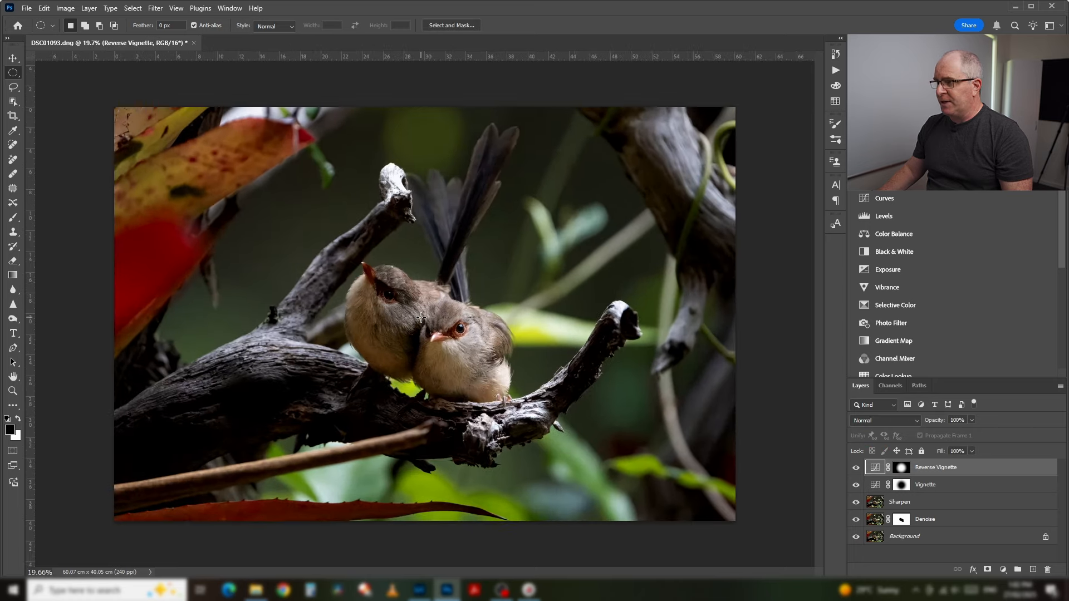
pyautogui.scroll(1, 421, 317)
pyautogui.scroll(-4, 421, 317)
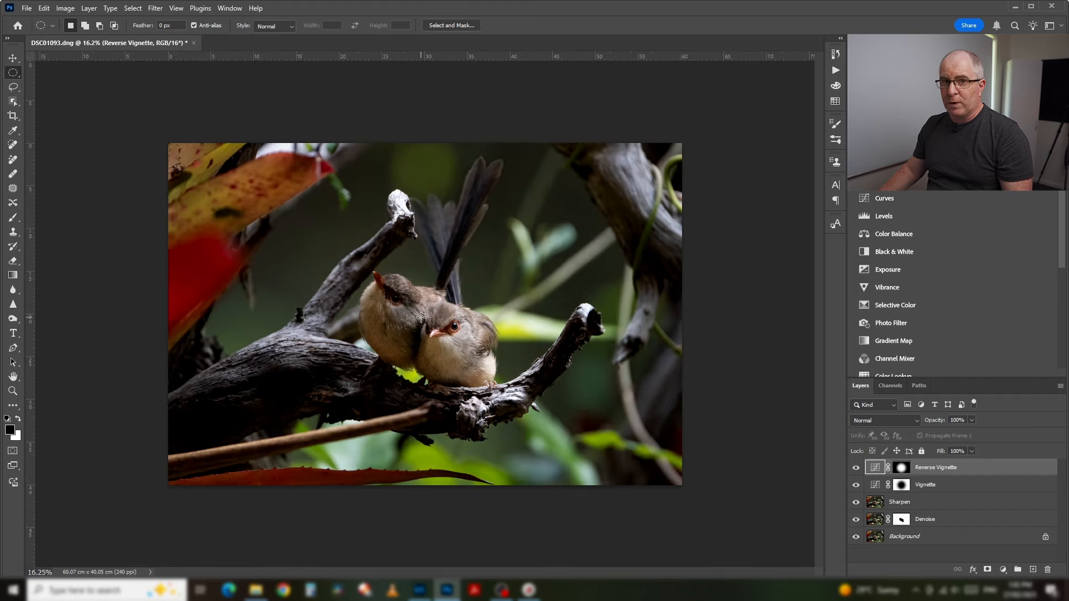
pyautogui.scroll(-2, 421, 317)
pyautogui.scroll(3, 423, 318)
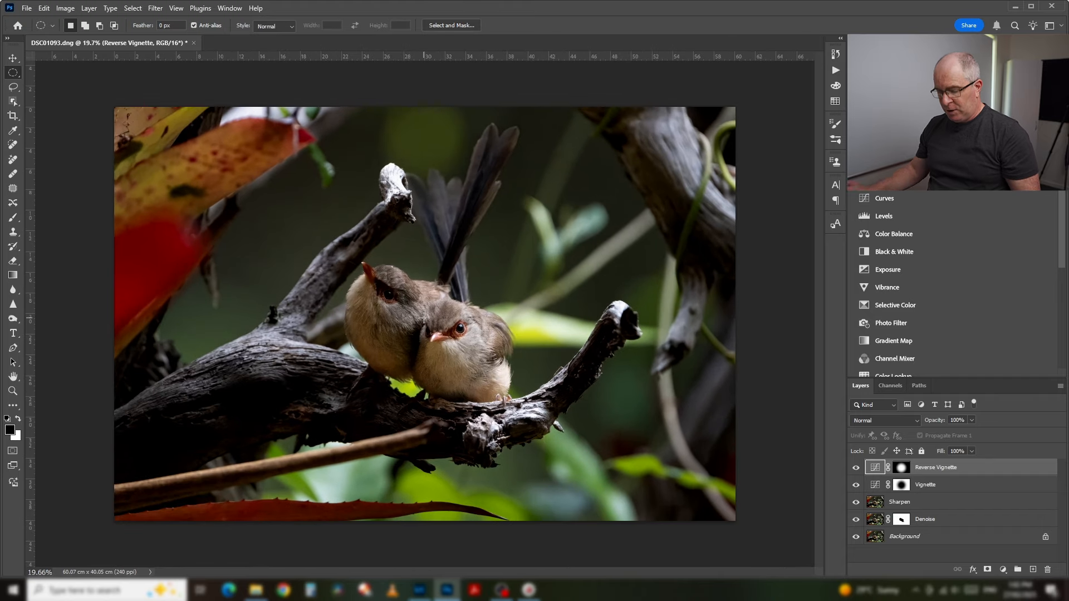
# Examine the overall composition and the birds at several magnifications between 5% and 33.33%
pyautogui.hotkey('ctrl', '-')
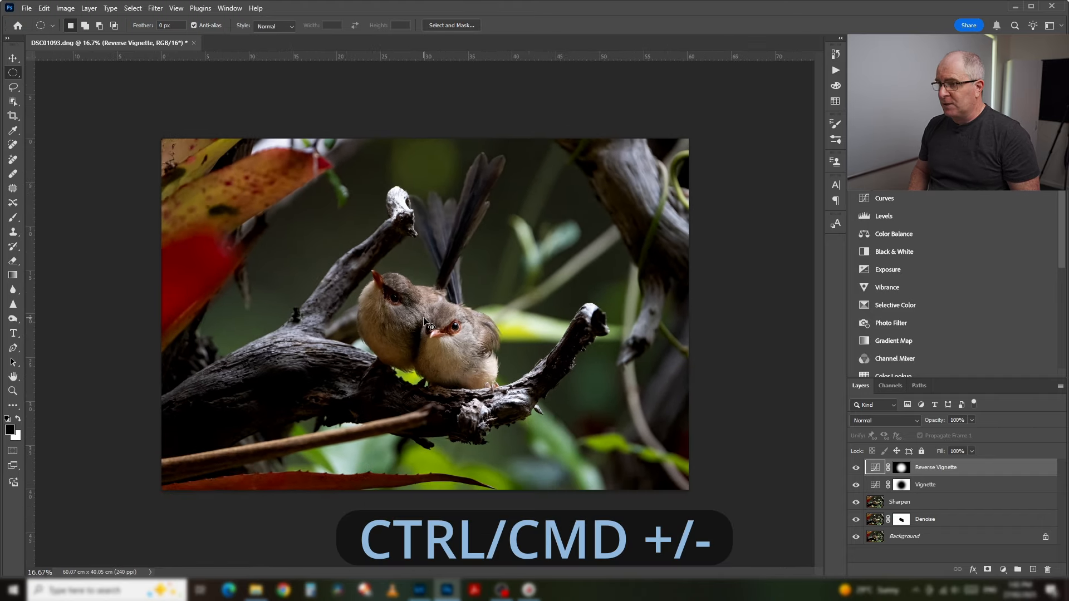
pyautogui.hotkey('ctrl', '+')
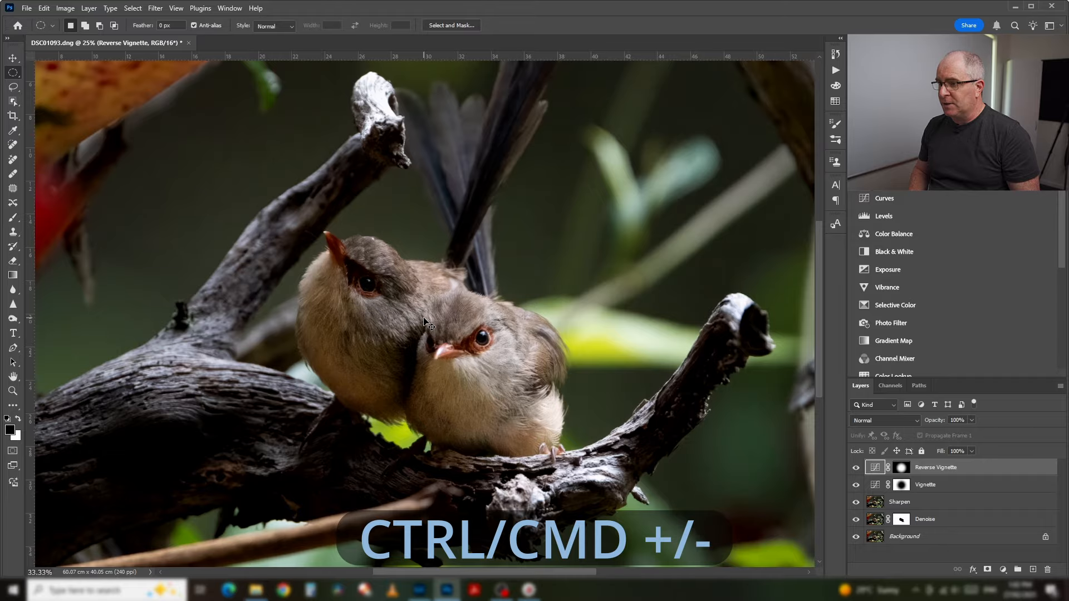
pyautogui.hotkey('ctrl', '-')
pyautogui.hotkey('ctrl', '-')
pyautogui.hotkey('ctrl', '-')
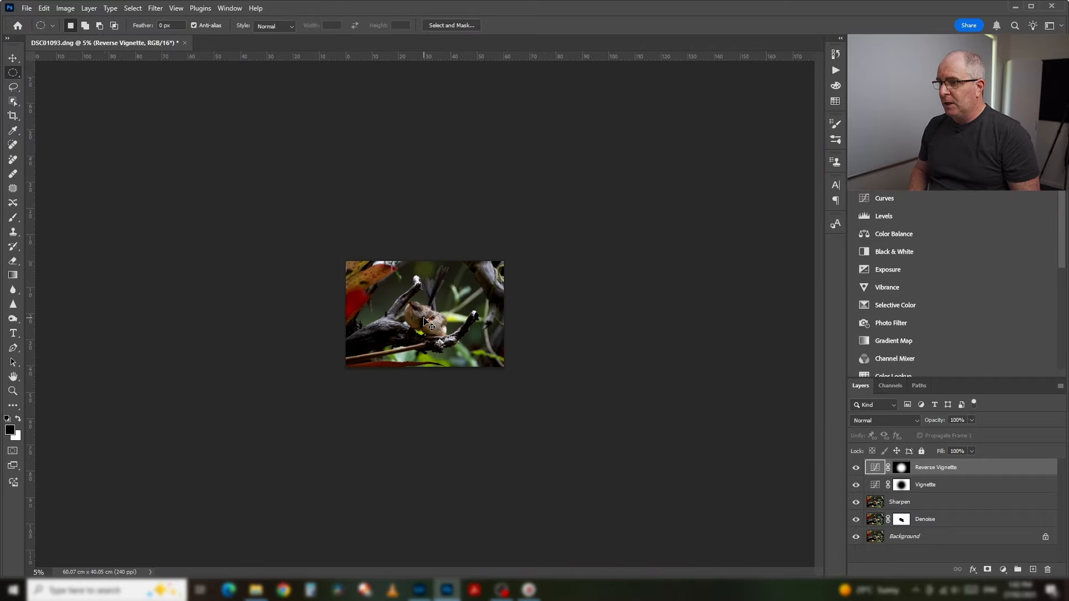
pyautogui.hotkey('ctrl', '+')
pyautogui.hotkey('ctrl', '+')
pyautogui.hotkey('ctrl', '+')
pyautogui.hotkey('ctrl', '+')
pyautogui.hotkey('ctrl', '+')
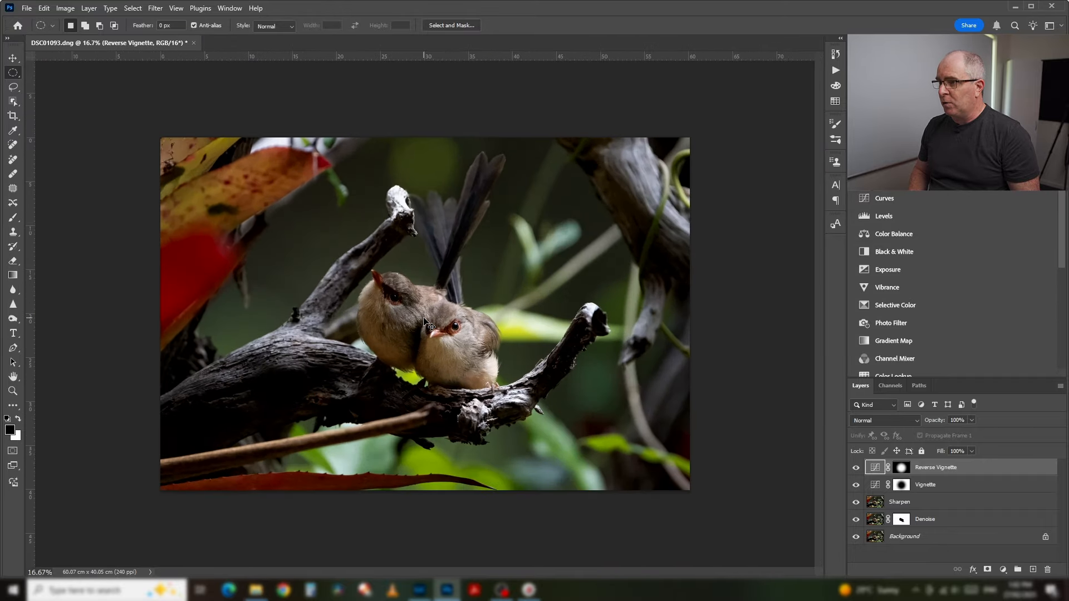
pyautogui.hotkey('ctrl', '+')
pyautogui.hotkey('ctrl', '-')
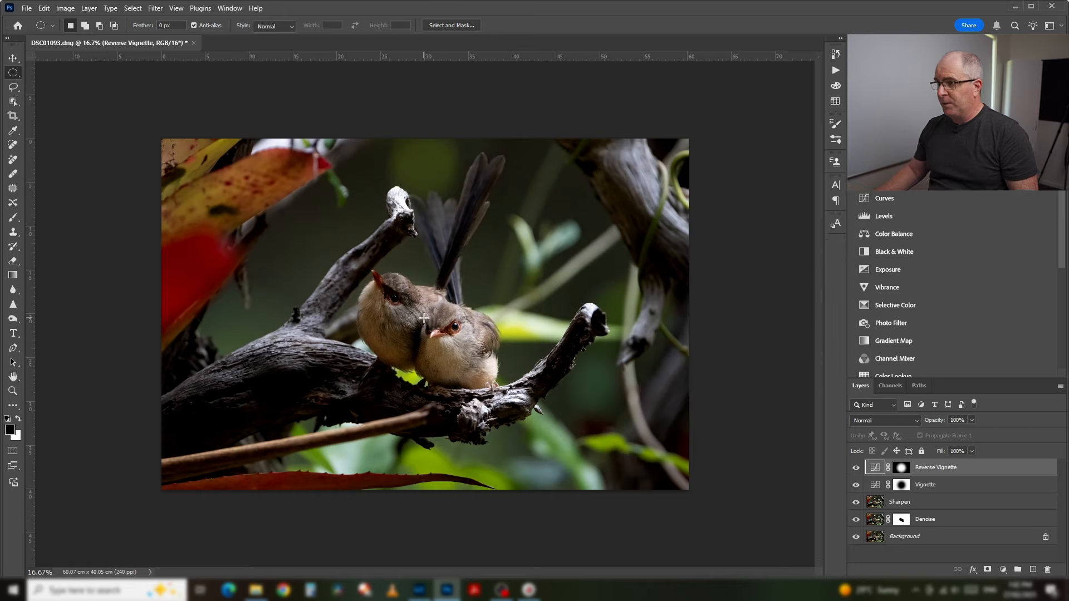
pyautogui.scroll(-4, 424, 321)
pyautogui.scroll(-5, 507, 361)
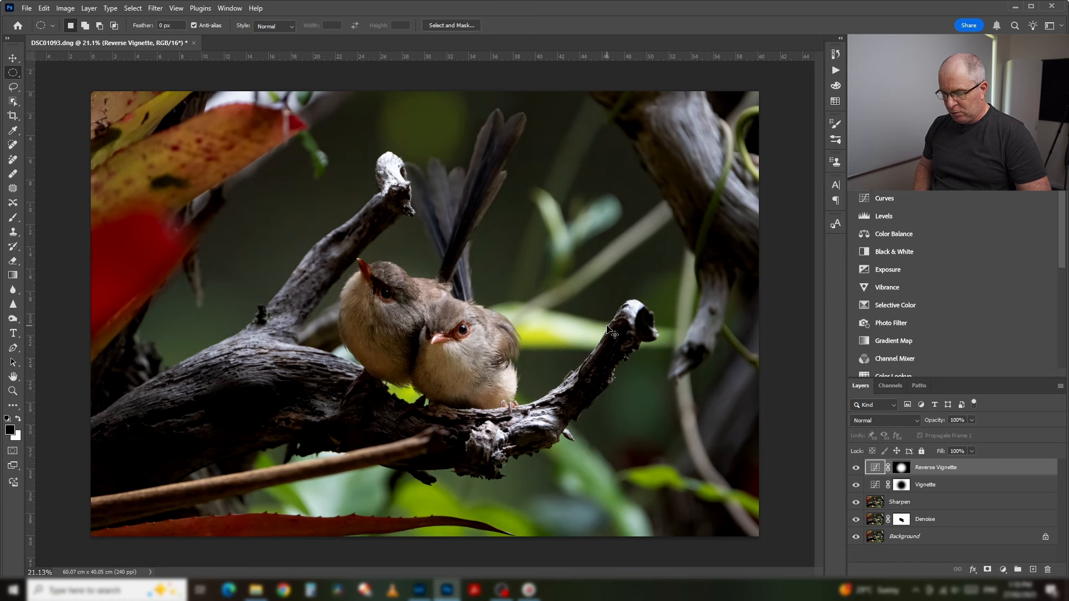
# Create a new layer named Burn in Overlay mode, filled with the Overlay-neutral color (50% gray)
pyautogui.hotkey('ctrl', 'shift', 'n')
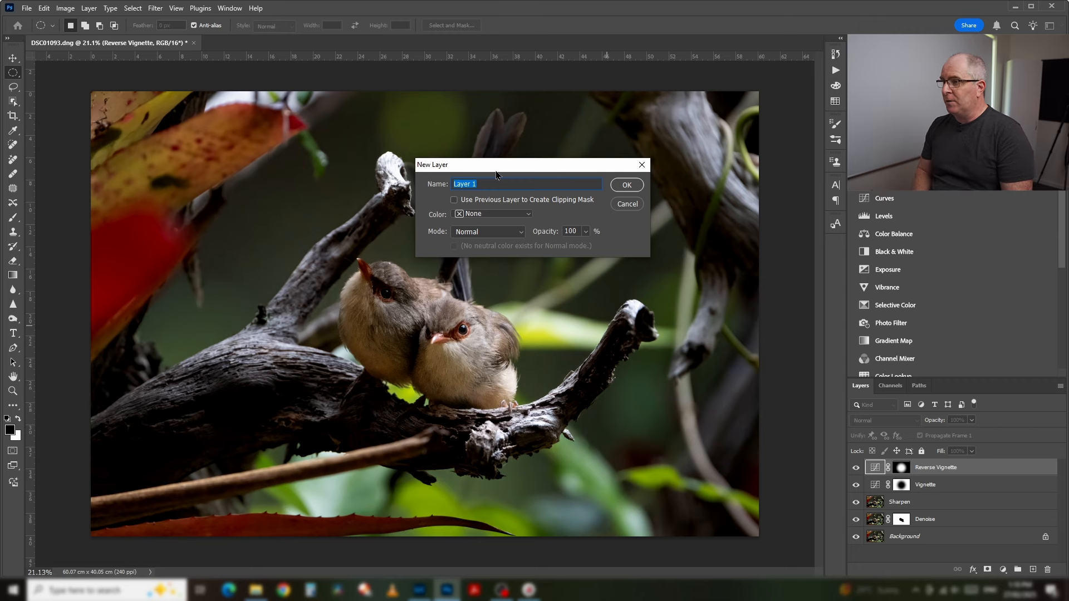
pyautogui.write('Burn')
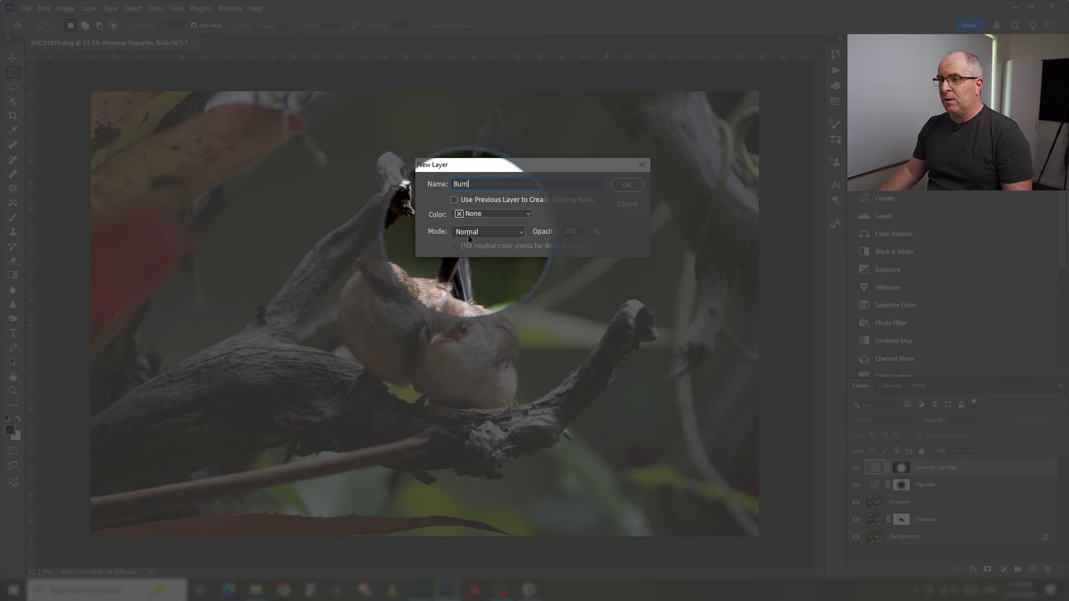
pyautogui.click(521, 233)
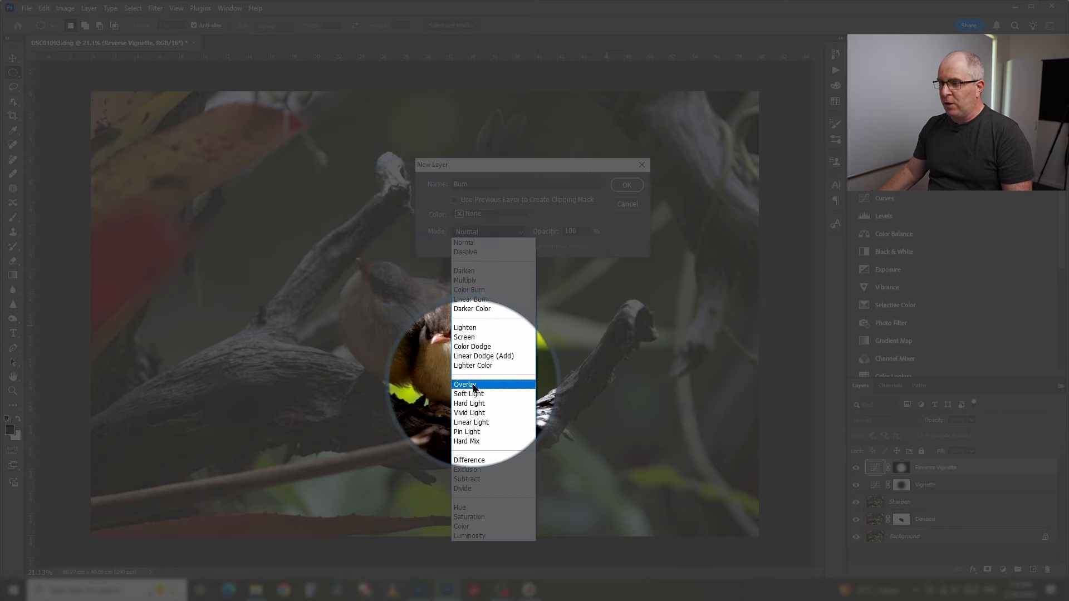
pyautogui.click(475, 388)
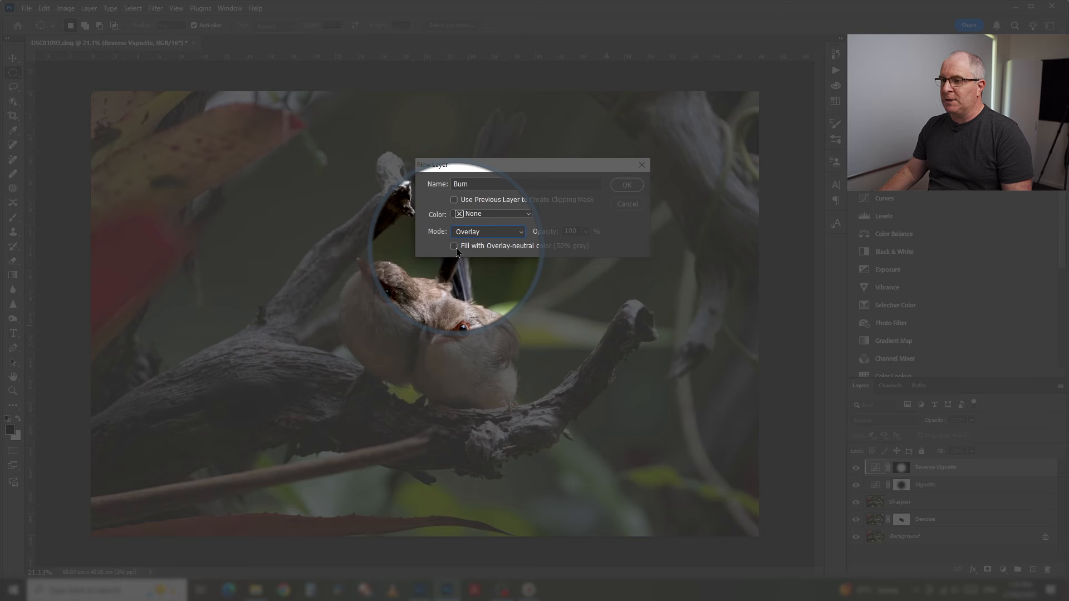
pyautogui.click(455, 249)
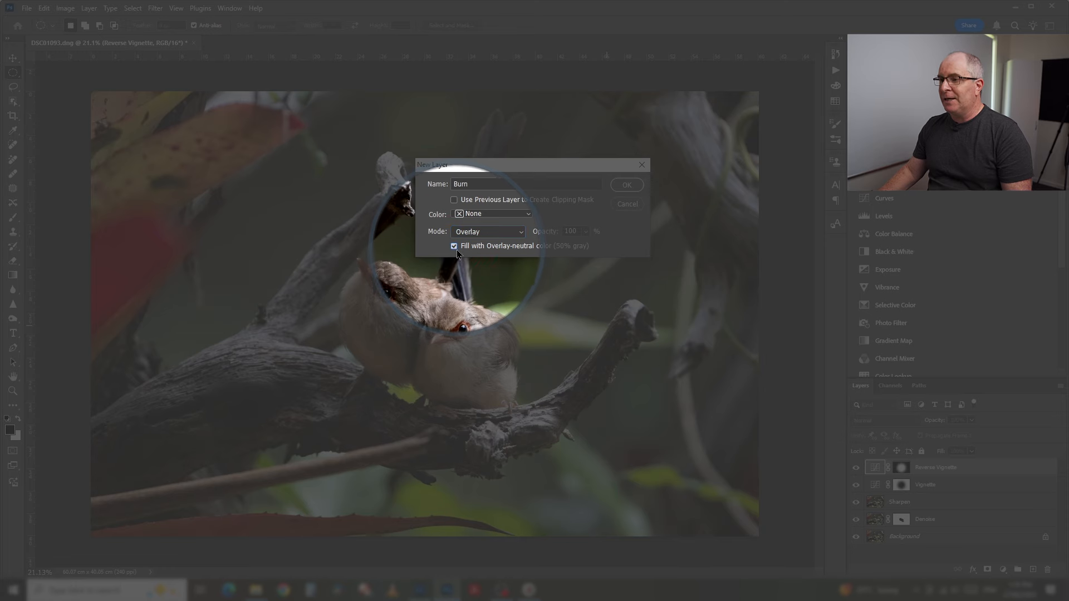
pyautogui.click(632, 186)
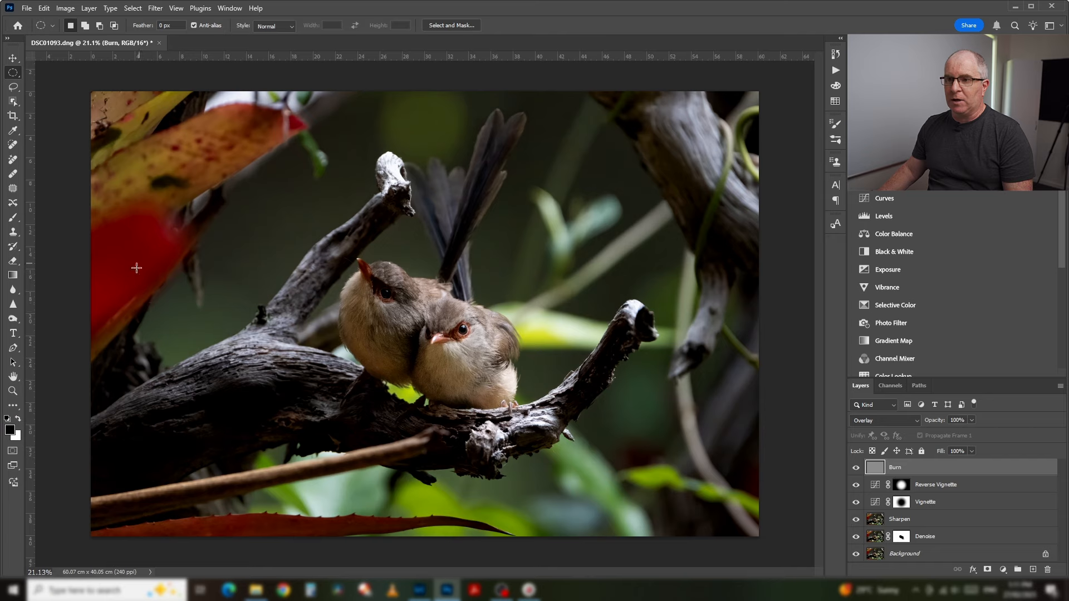
# Swap the foreground and background colors back and forth, ending with black as the foreground color
pyautogui.click(13, 130)
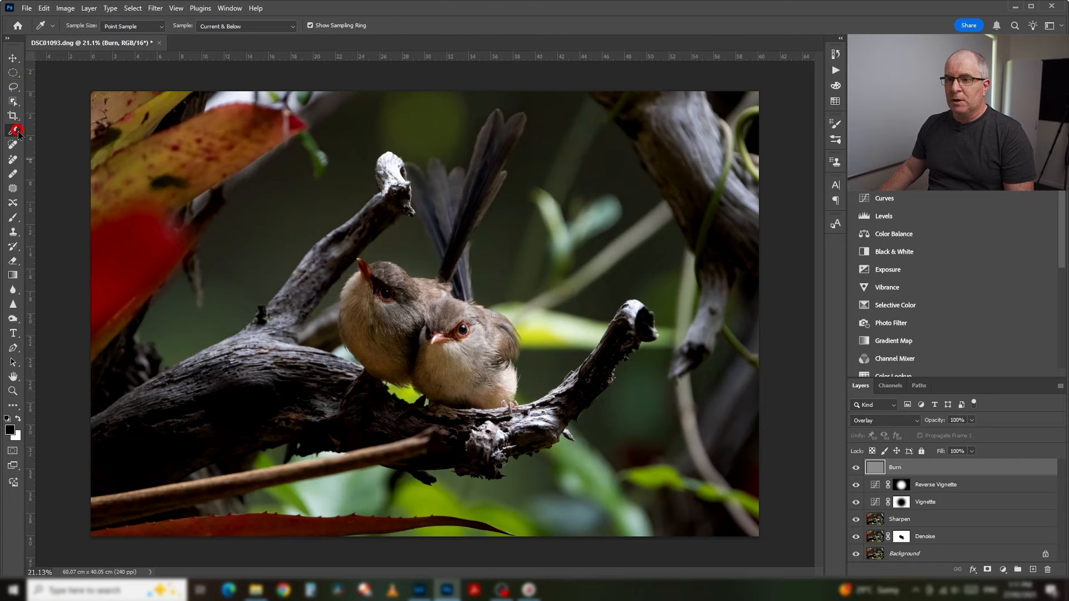
pyautogui.click(138, 252)
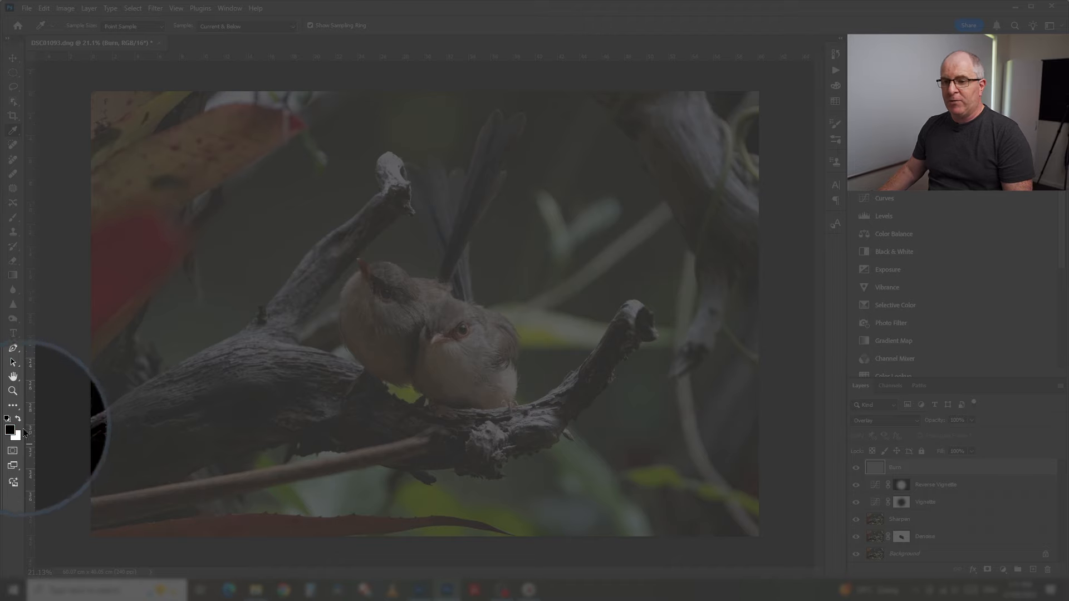
pyautogui.click(18, 421)
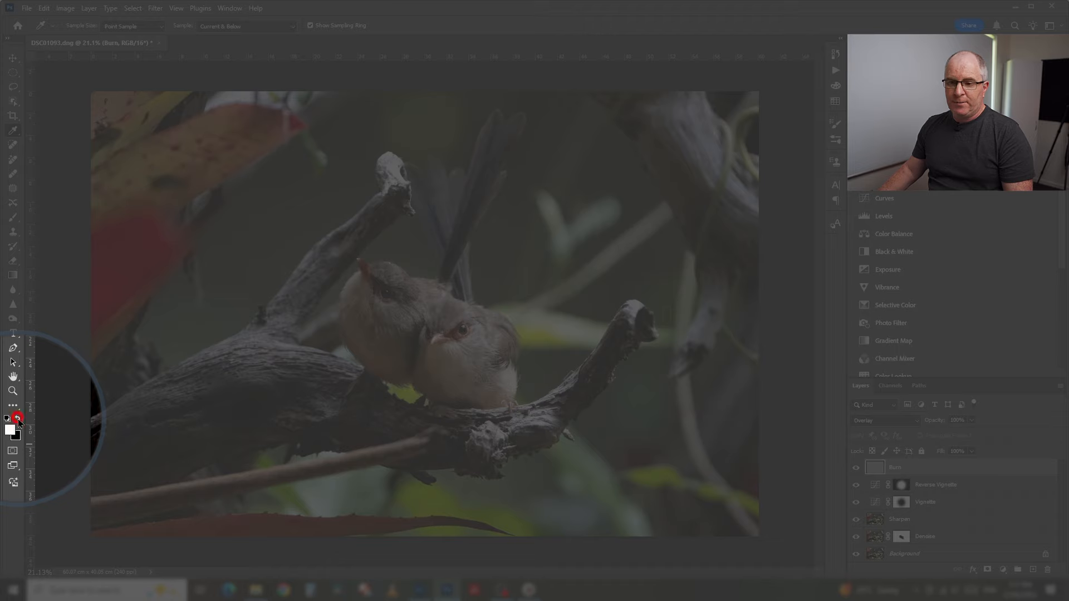
pyautogui.click(19, 421)
pyautogui.click(18, 421)
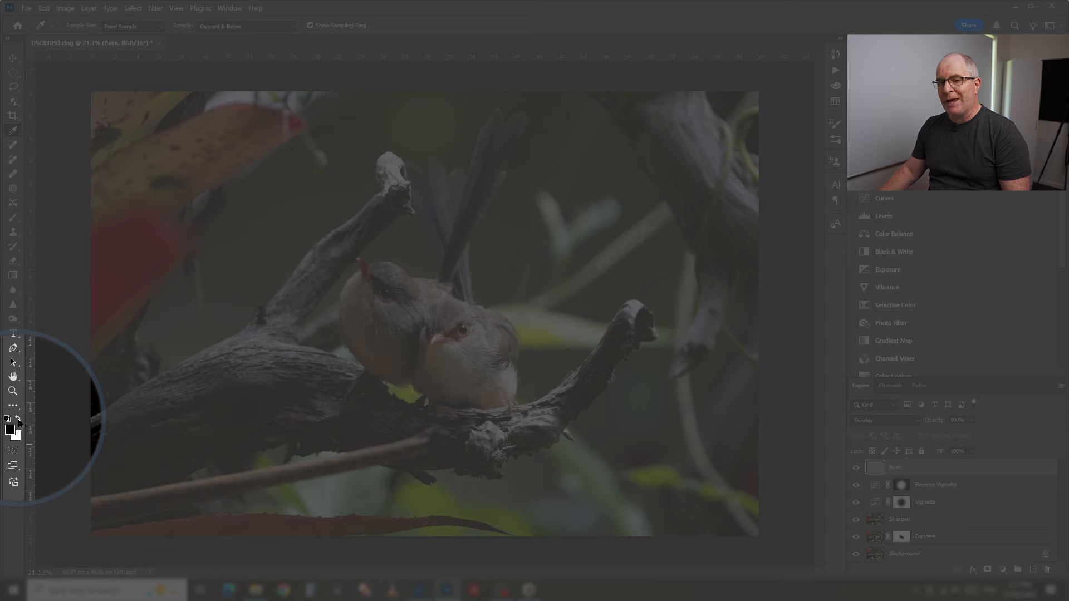
pyautogui.press('x')
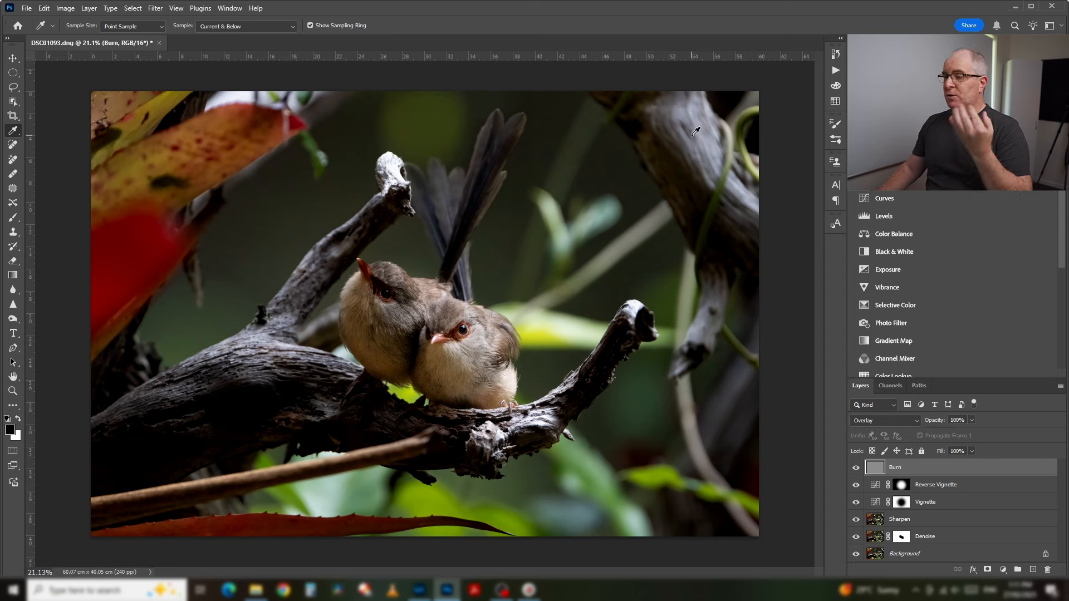
# Set up the Brush tool with 11% opacity and 10% flow for painting on the Burn layer
pyautogui.press('b')
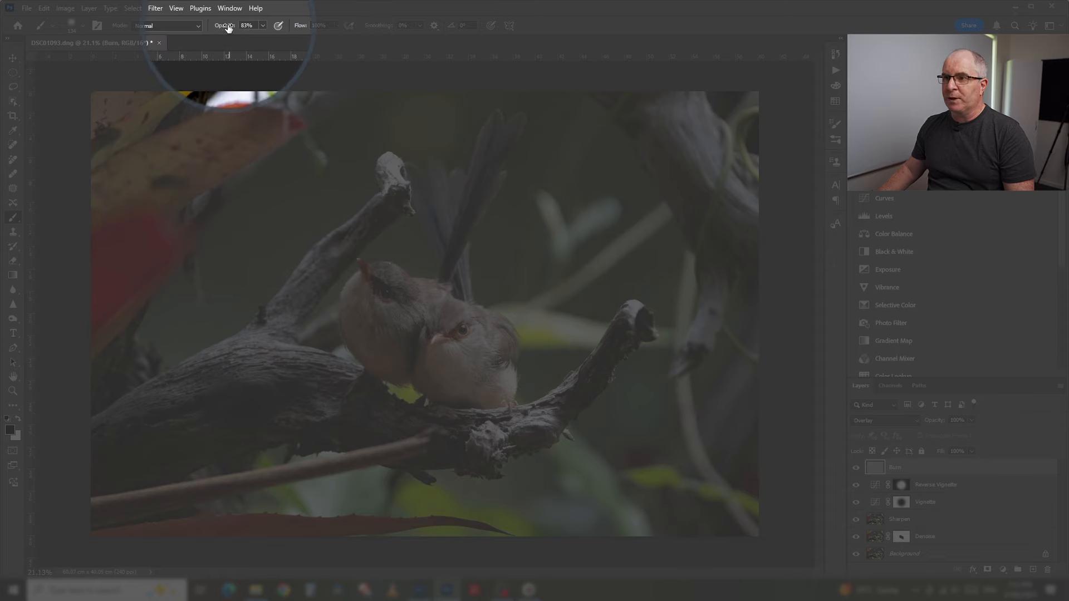
pyautogui.moveTo(226, 27); pyautogui.dragTo(188, 26)
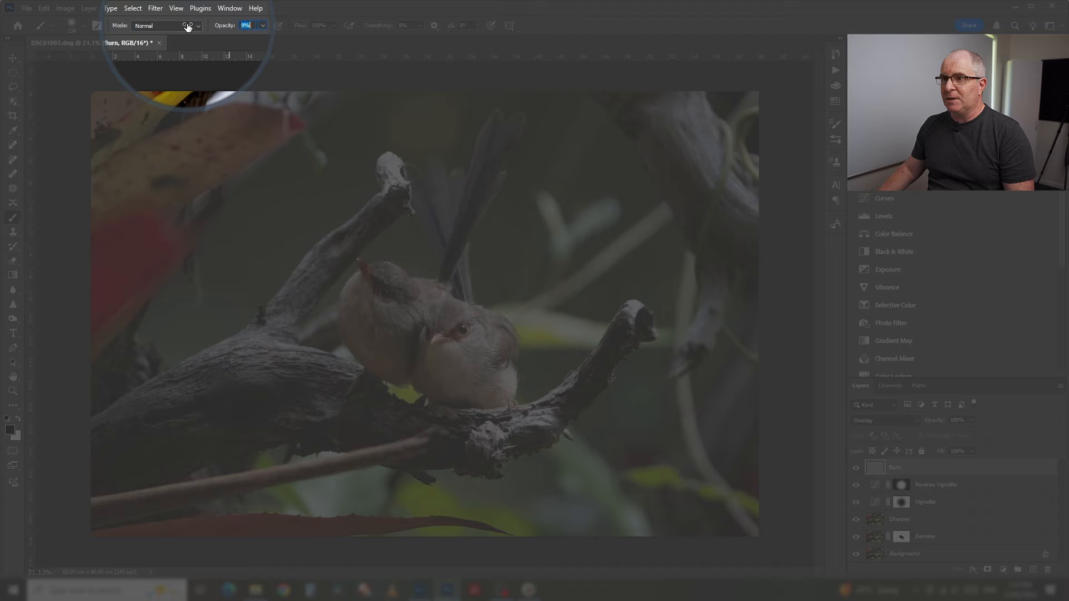
pyautogui.moveTo(301, 27); pyautogui.dragTo(252, 26)
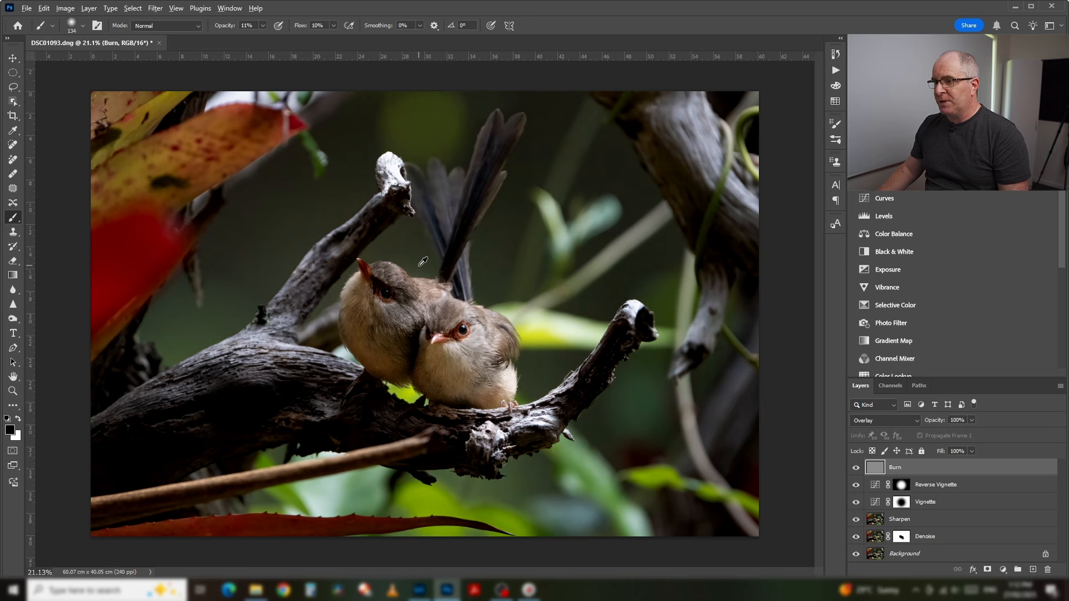
# Adjust the brush size and hardness on the canvas, settling on a 1648 px diameter and 0% hardness
pyautogui.moveTo(419, 266); pyautogui.dragTo(508, 274)
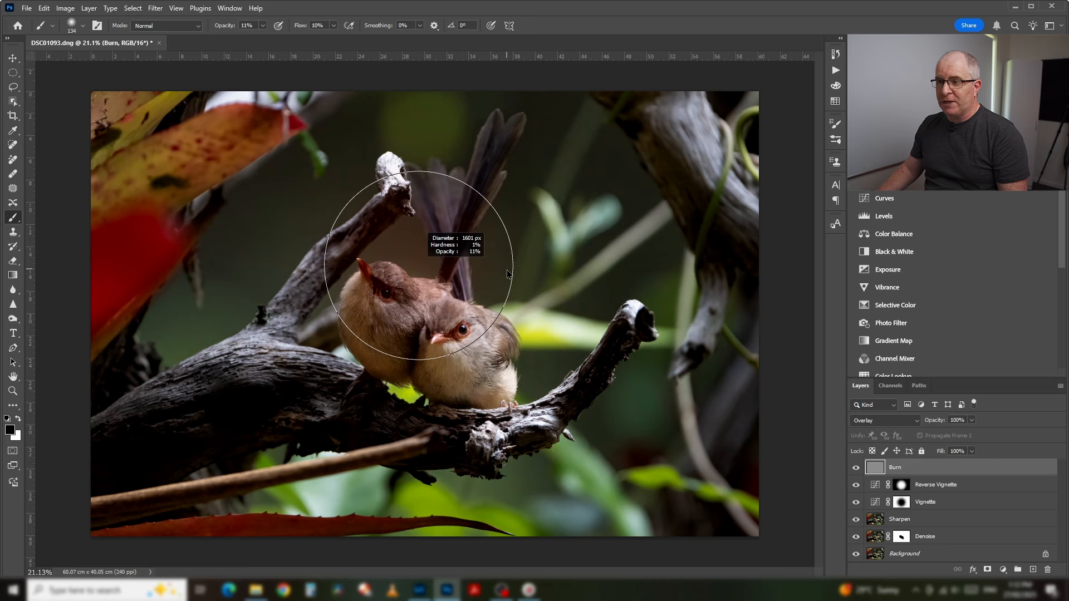
pyautogui.moveTo(508, 274); pyautogui.dragTo(507, 260)
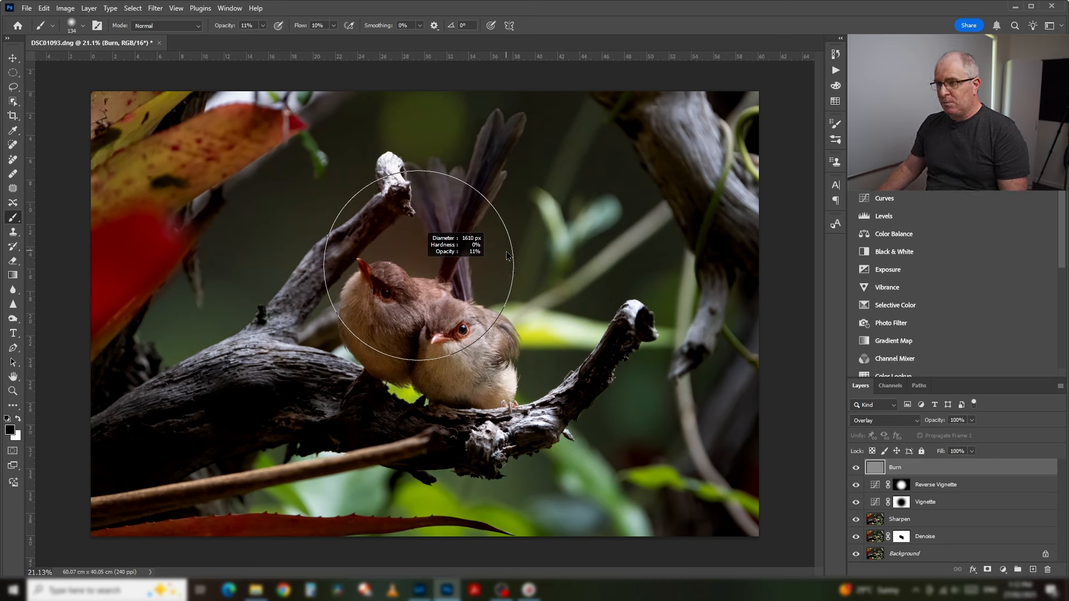
pyautogui.moveTo(508, 256); pyautogui.dragTo(503, 292)
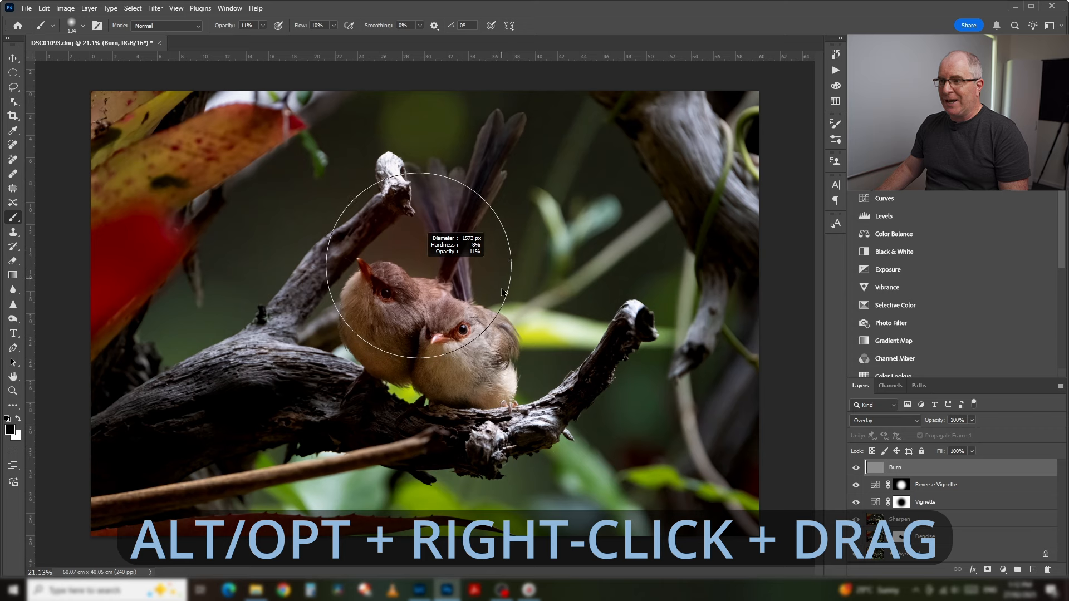
pyautogui.moveTo(499, 409); pyautogui.dragTo(480, 426)
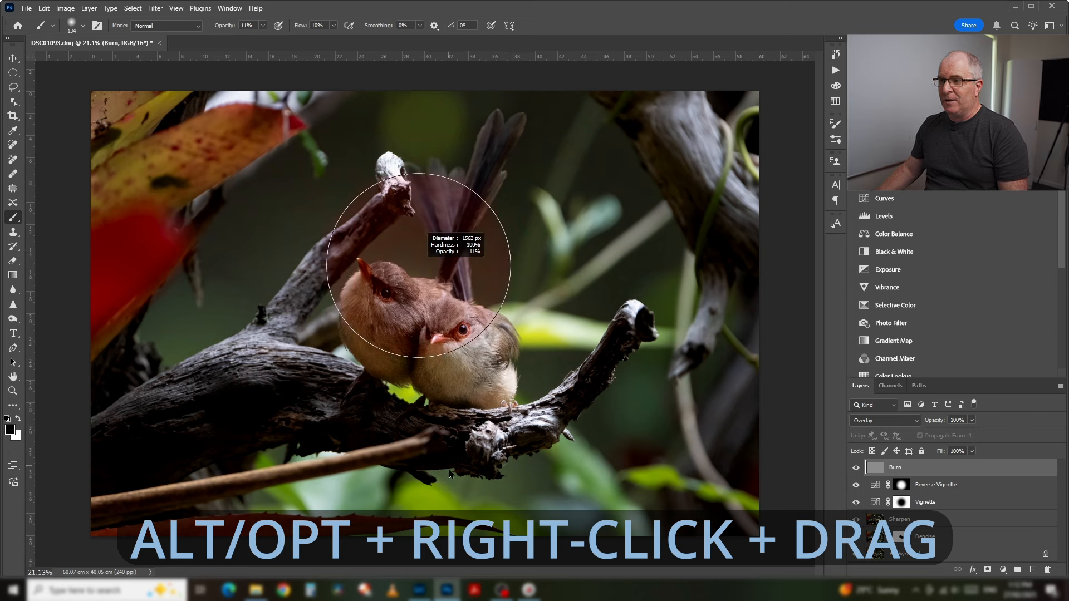
pyautogui.moveTo(459, 219)
pyautogui.mouseDown()
pyautogui.moveTo(464, 511)
pyautogui.moveTo(492, 237)
pyautogui.mouseUp()
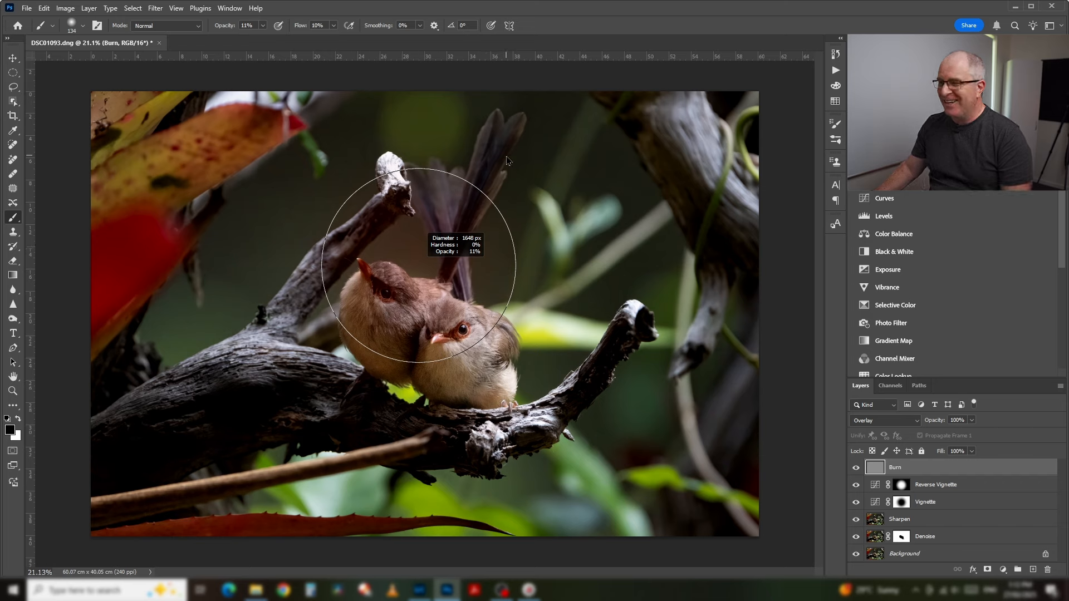
pyautogui.moveTo(507, 157); pyautogui.dragTo(506, 156)
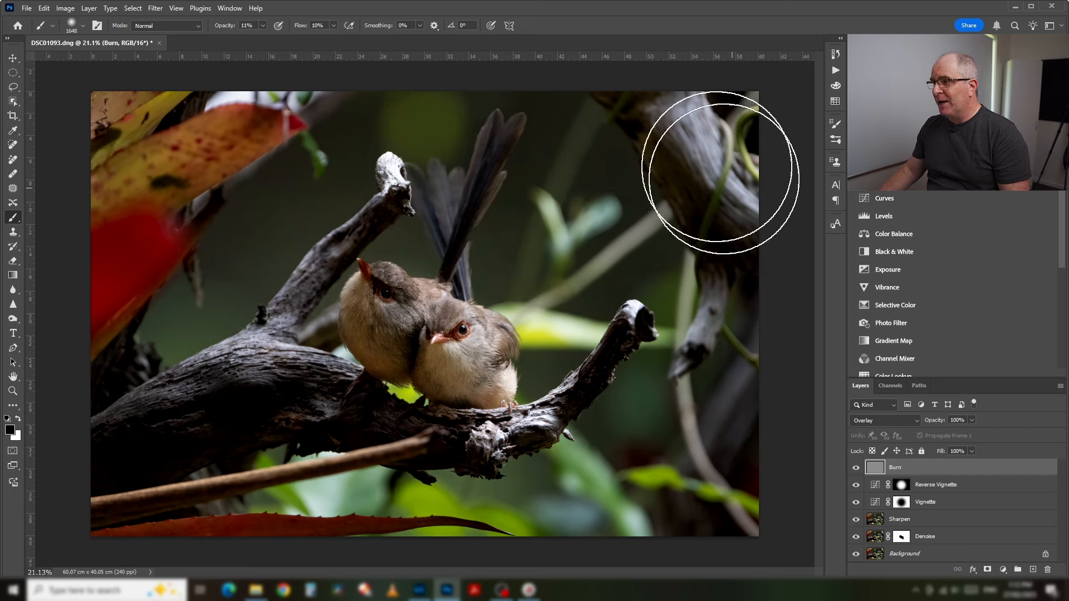
# Paint black over the branches and foliage along the photo's right side on the Burn layer, and compare with the layer hidden and shown
pyautogui.moveTo(707, 158)
pyautogui.mouseDown()
pyautogui.moveTo(665, 136)
pyautogui.moveTo(746, 302)
pyautogui.moveTo(754, 265)
pyautogui.moveTo(715, 190)
pyautogui.mouseUp()
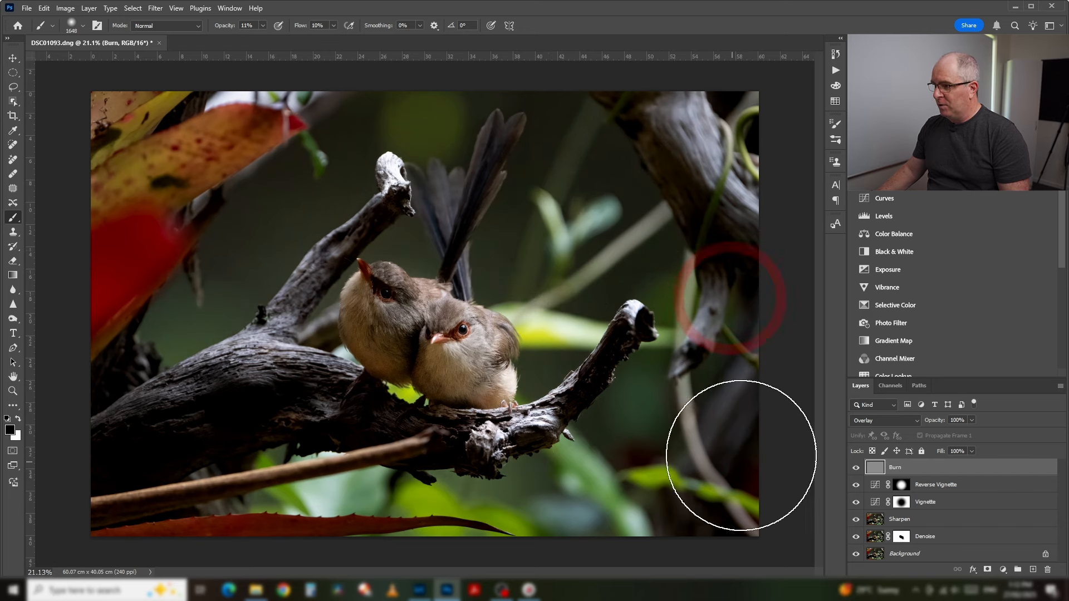
pyautogui.moveTo(578, 470)
pyautogui.mouseDown()
pyautogui.moveTo(708, 413)
pyautogui.moveTo(549, 456)
pyautogui.moveTo(532, 526)
pyautogui.moveTo(574, 523)
pyautogui.mouseUp()
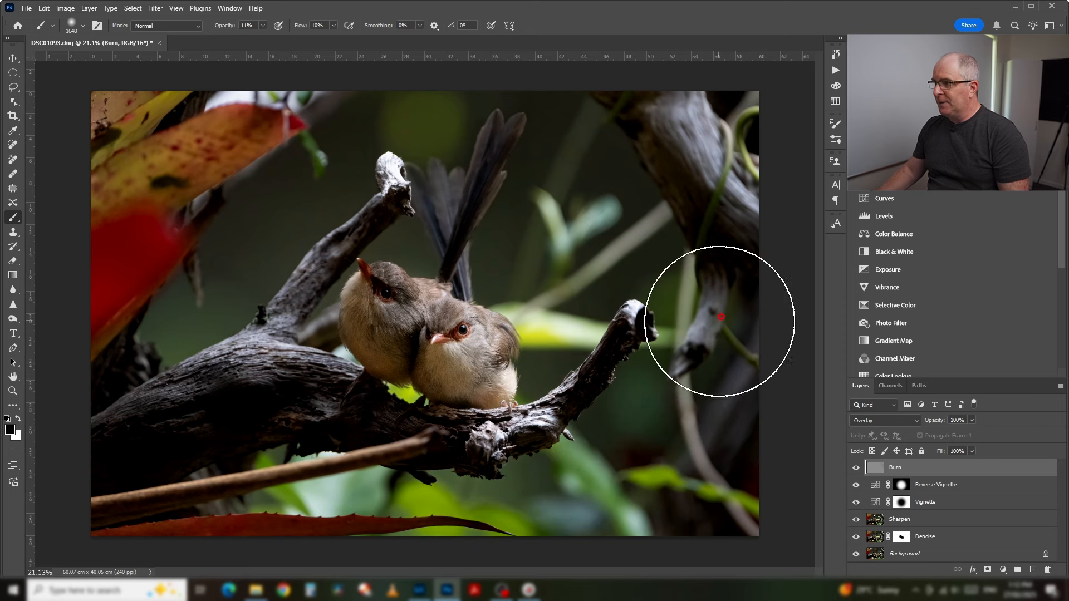
pyautogui.moveTo(646, 222)
pyautogui.mouseDown()
pyautogui.moveTo(738, 227)
pyautogui.moveTo(740, 209)
pyautogui.moveTo(648, 135)
pyautogui.moveTo(725, 239)
pyautogui.moveTo(628, 136)
pyautogui.moveTo(737, 261)
pyautogui.moveTo(681, 131)
pyautogui.moveTo(725, 260)
pyautogui.moveTo(713, 299)
pyautogui.mouseUp()
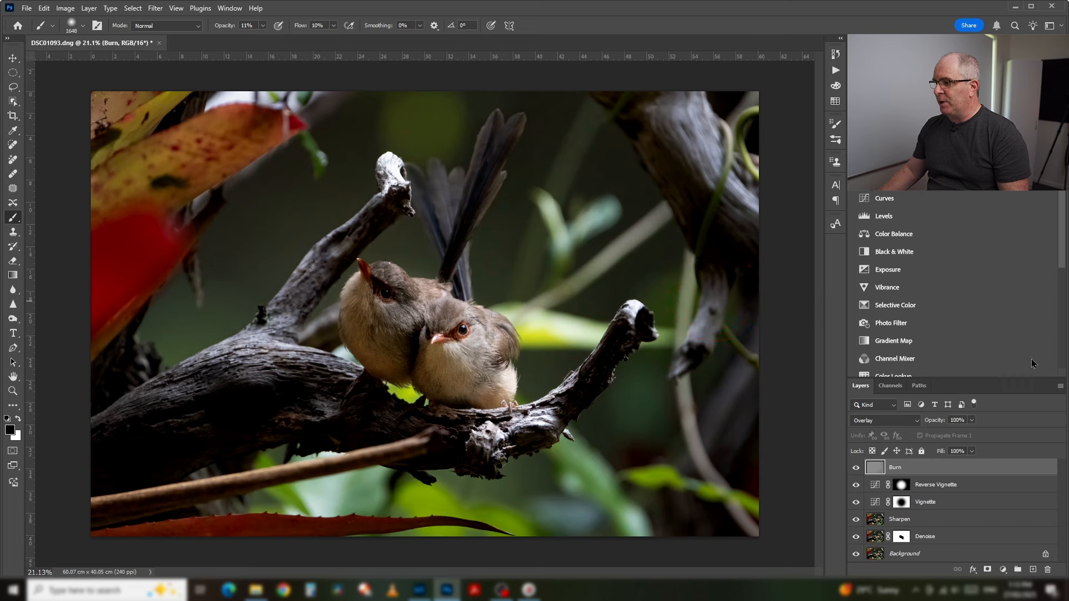
pyautogui.click(856, 468)
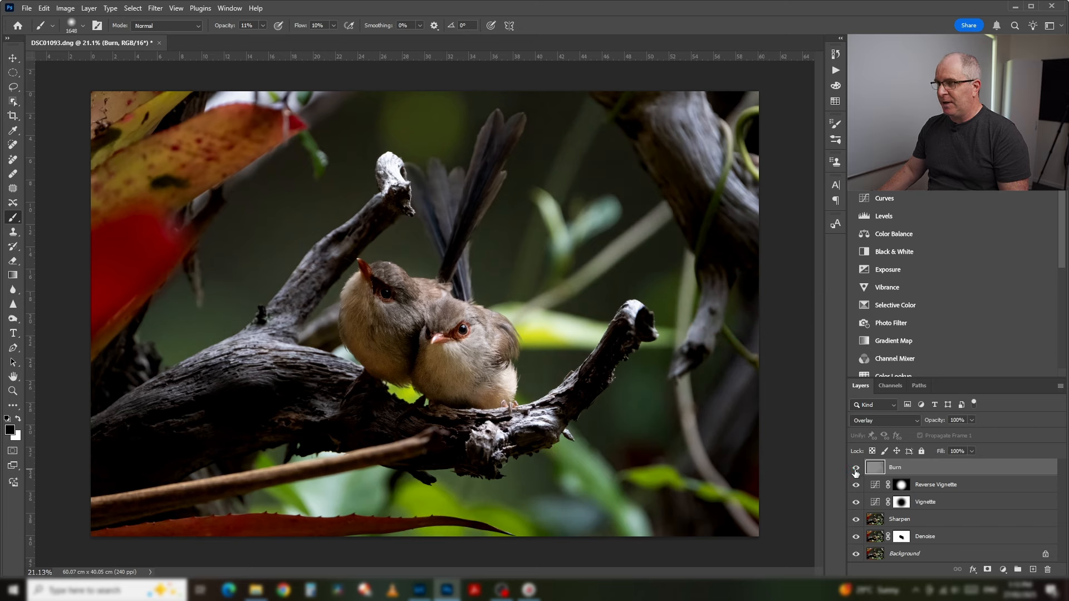
pyautogui.click(856, 469)
pyautogui.click(855, 469)
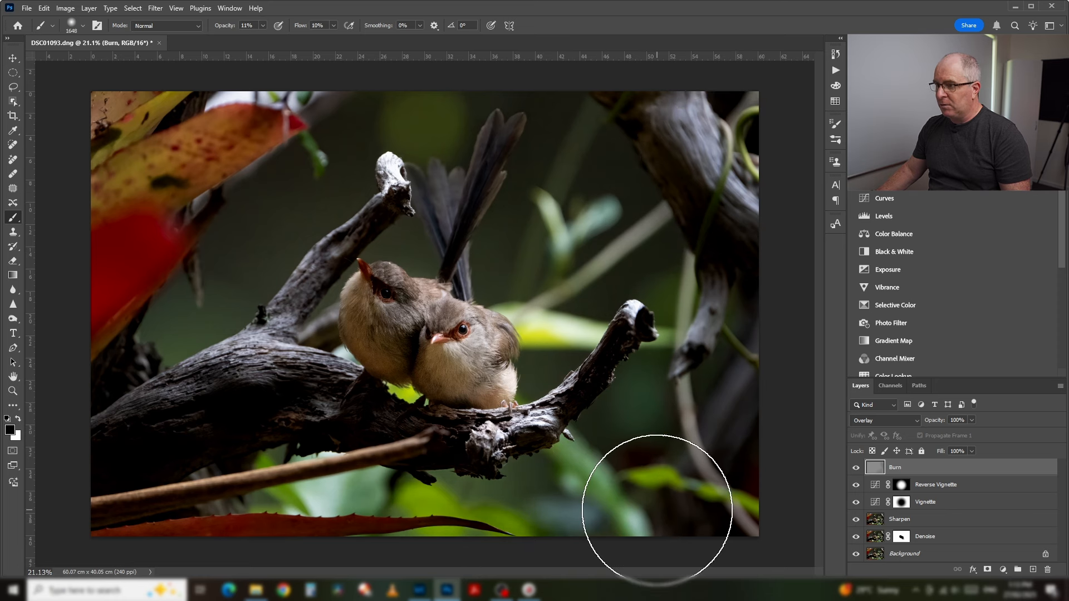
# Burn the green foliage near the photo's lower-right corner further and check the Burn layer's effect by toggling its visibility
pyautogui.click(658, 510)
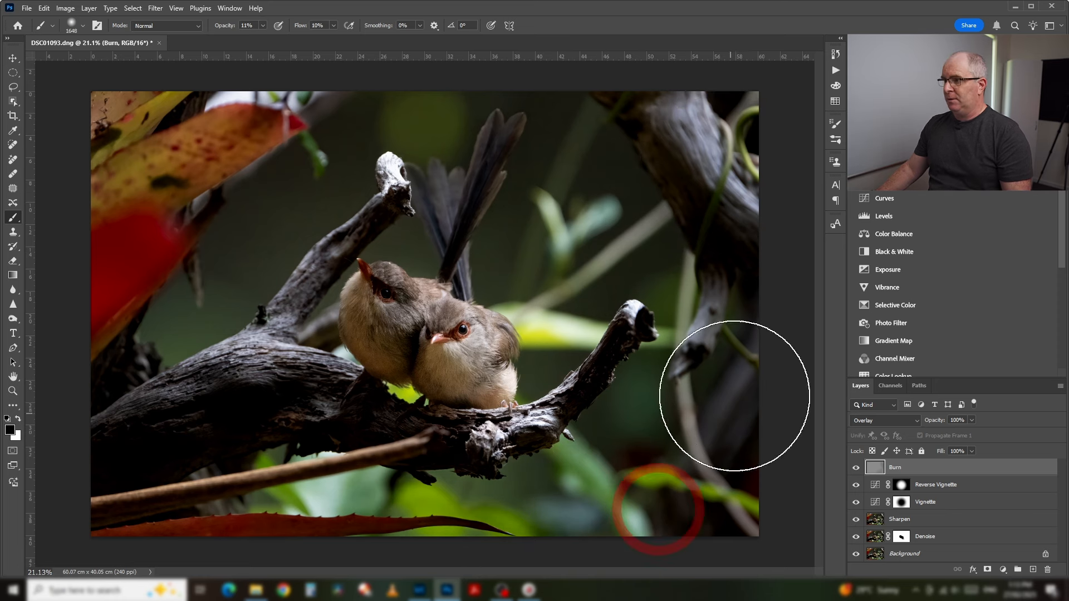
pyautogui.click(856, 469)
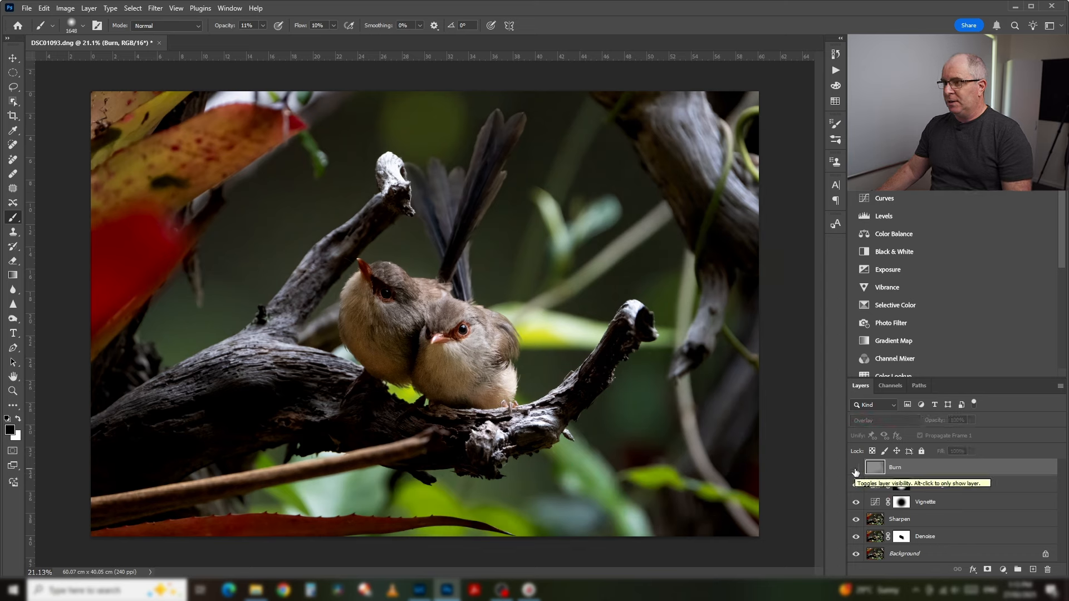
pyautogui.click(856, 469)
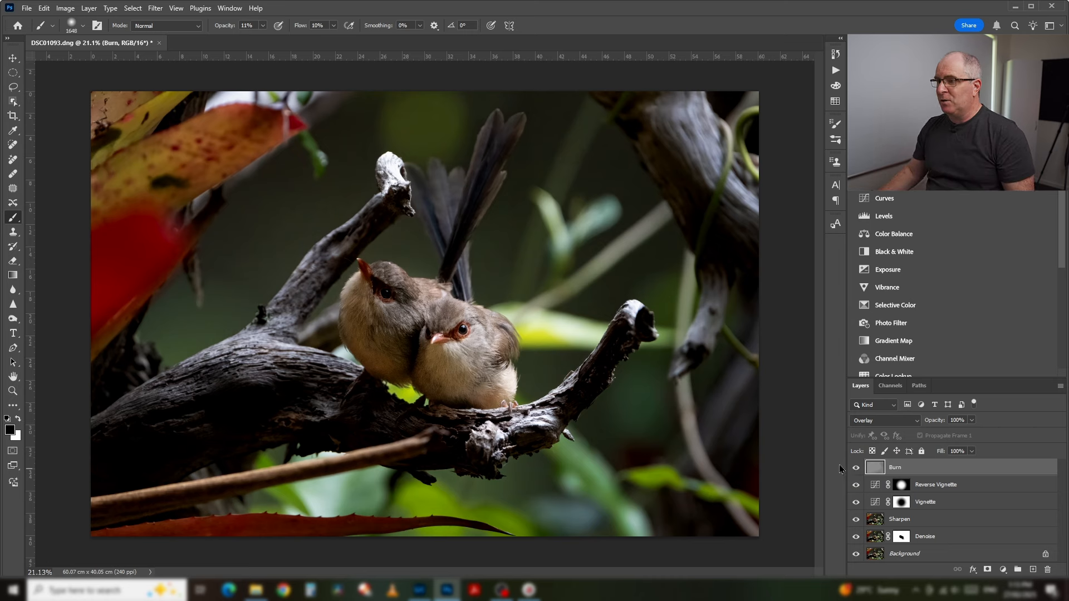
# Group the Burn, Reverse Vignette and Vignette layers, and toggle the group's visibility to compare the photo before and after
pyautogui.keyDown('shift'); pyautogui.click(943, 503); pyautogui.keyUp('shift')
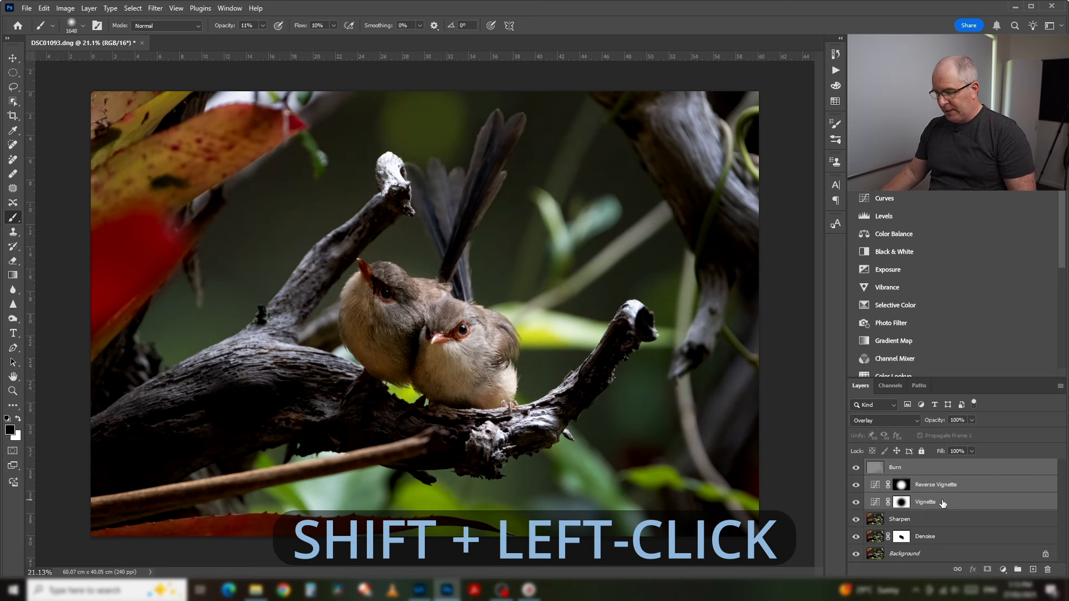
pyautogui.hotkey('ctrl', 'g')
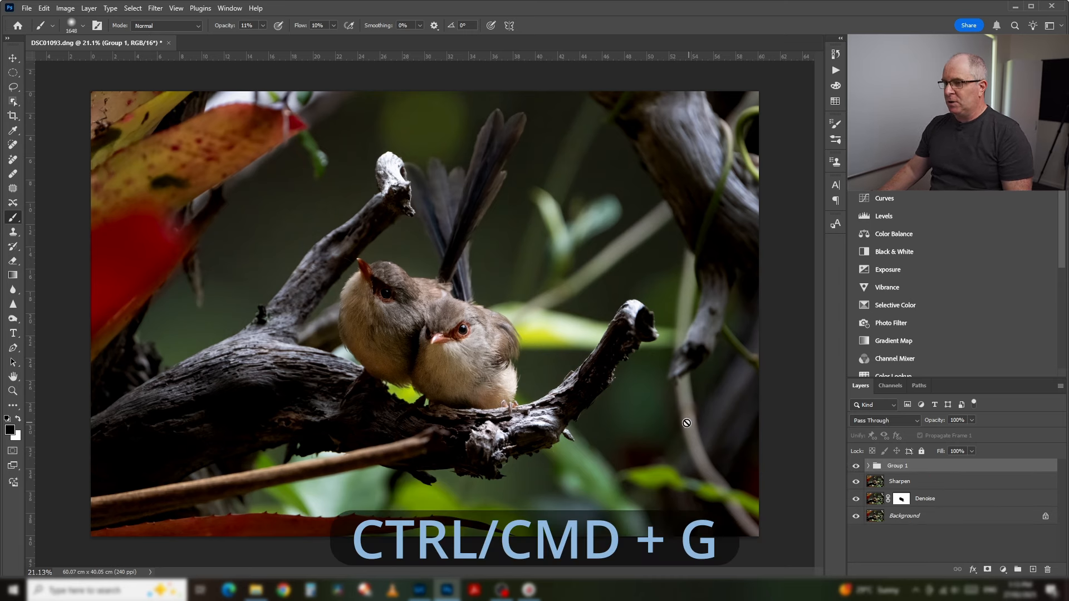
pyautogui.scroll(-3, 686, 423)
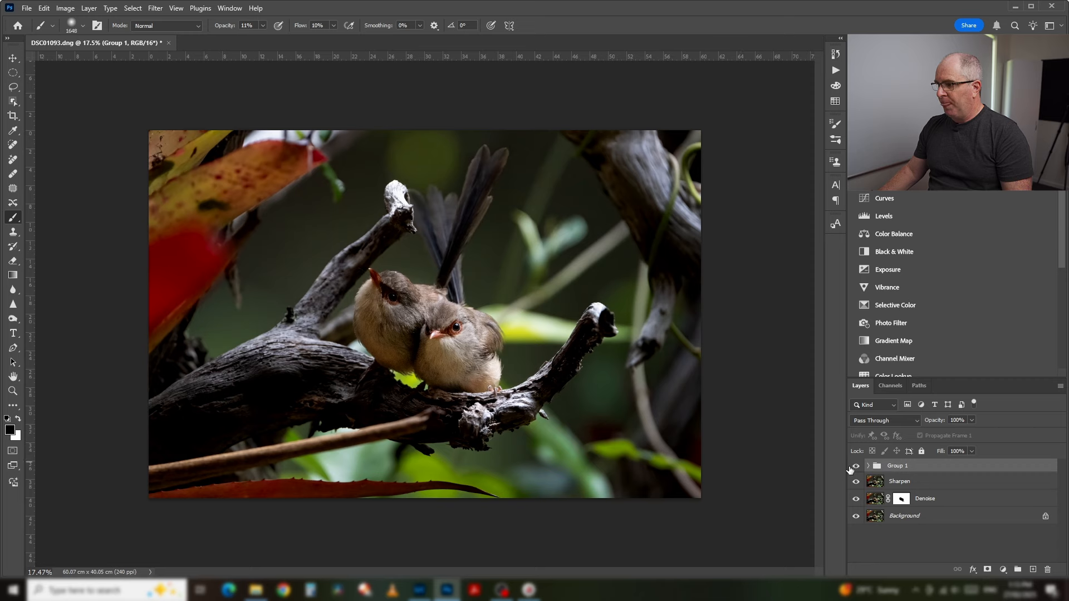
pyautogui.click(856, 467)
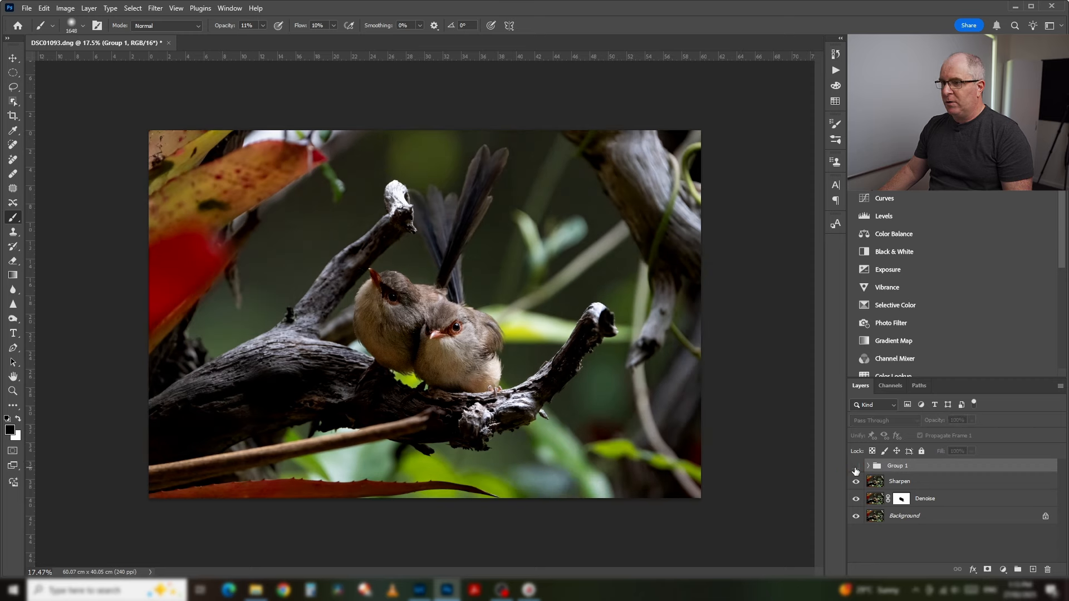
pyautogui.click(856, 468)
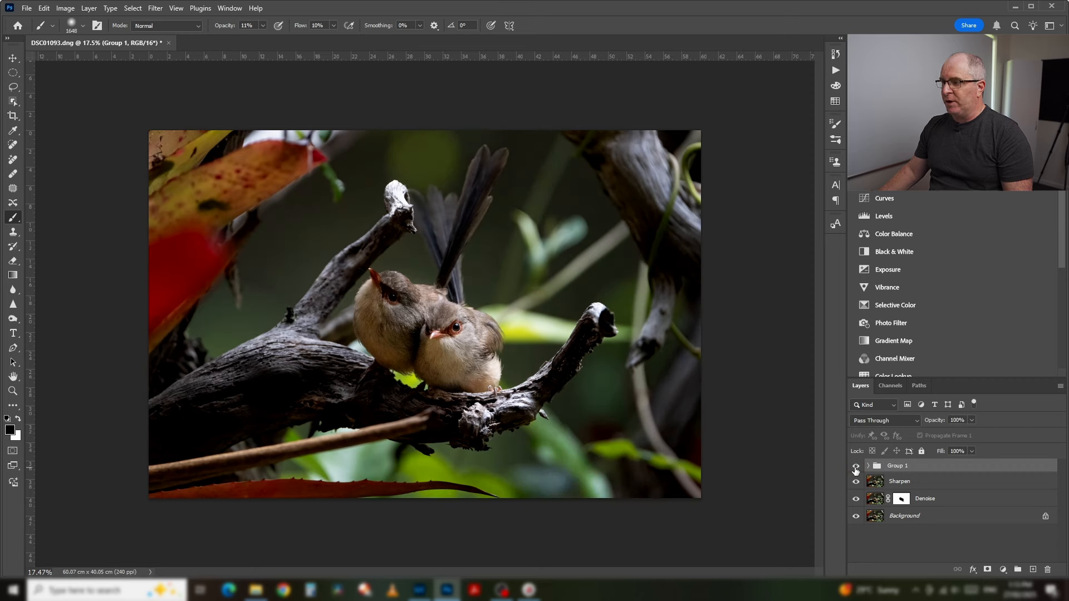
pyautogui.click(856, 469)
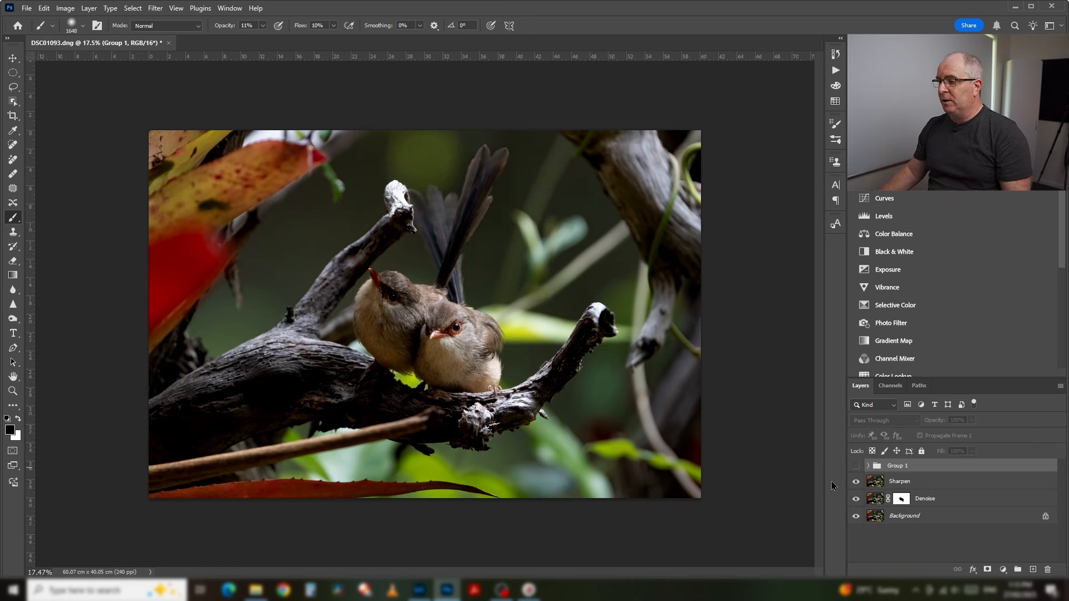
pyautogui.click(856, 468)
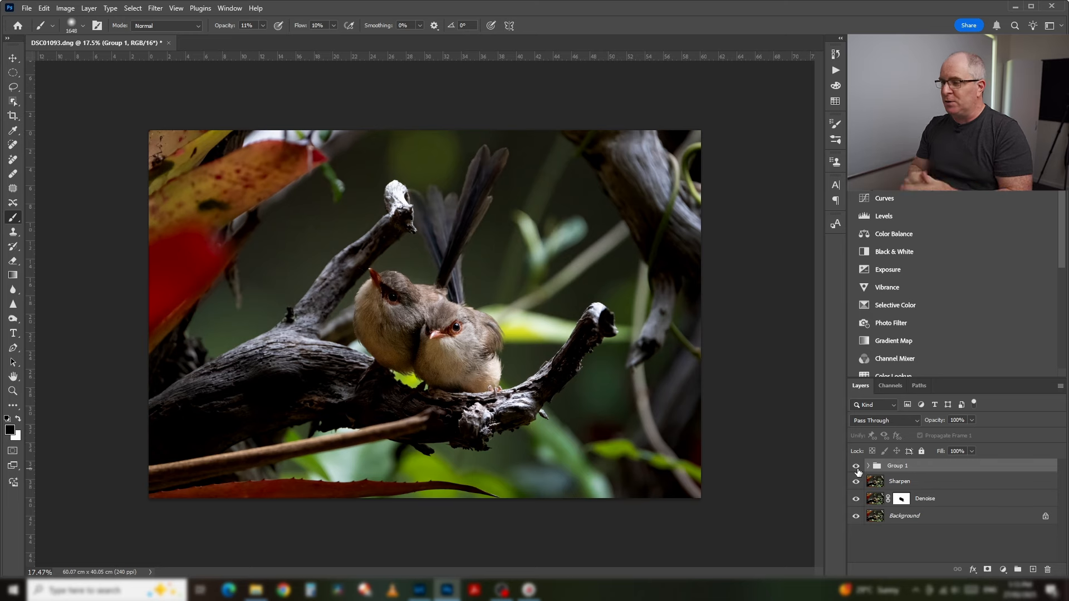
# Create a layer named Dodge above Burn inside the group, in Overlay mode and filled with the Overlay-neutral color (50% gray)
pyautogui.scroll(1, 740, 461)
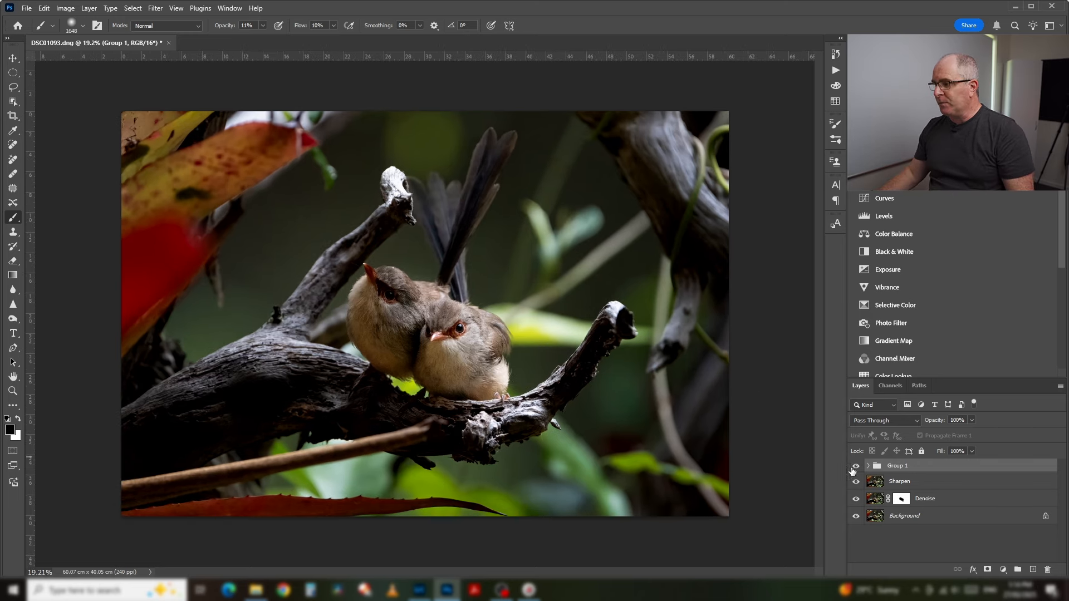
pyautogui.click(868, 466)
pyautogui.click(921, 487)
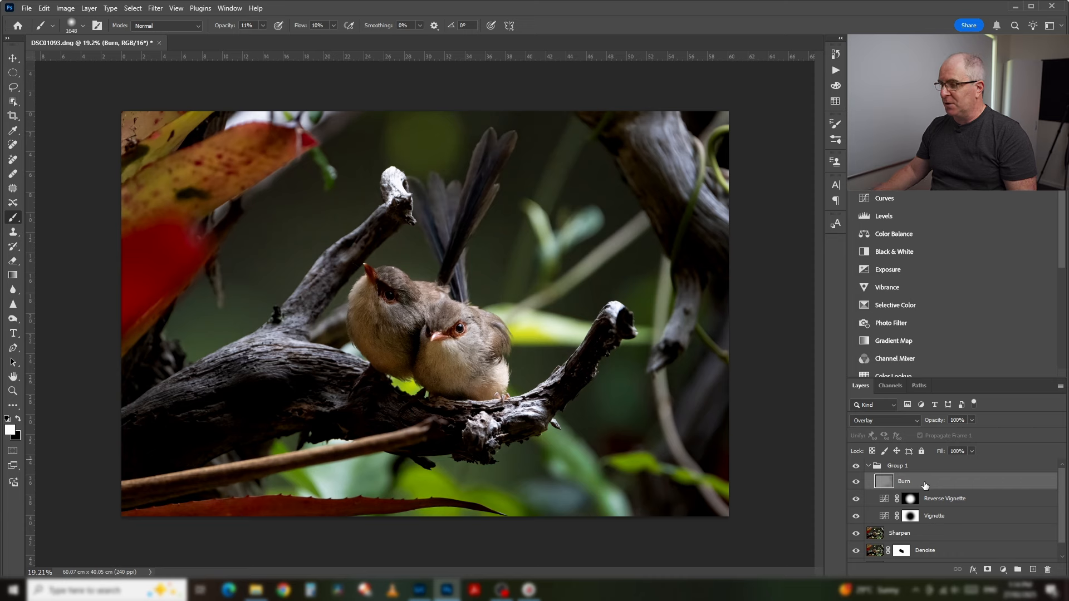
pyautogui.hotkey('ctrl', 'shift', 'n')
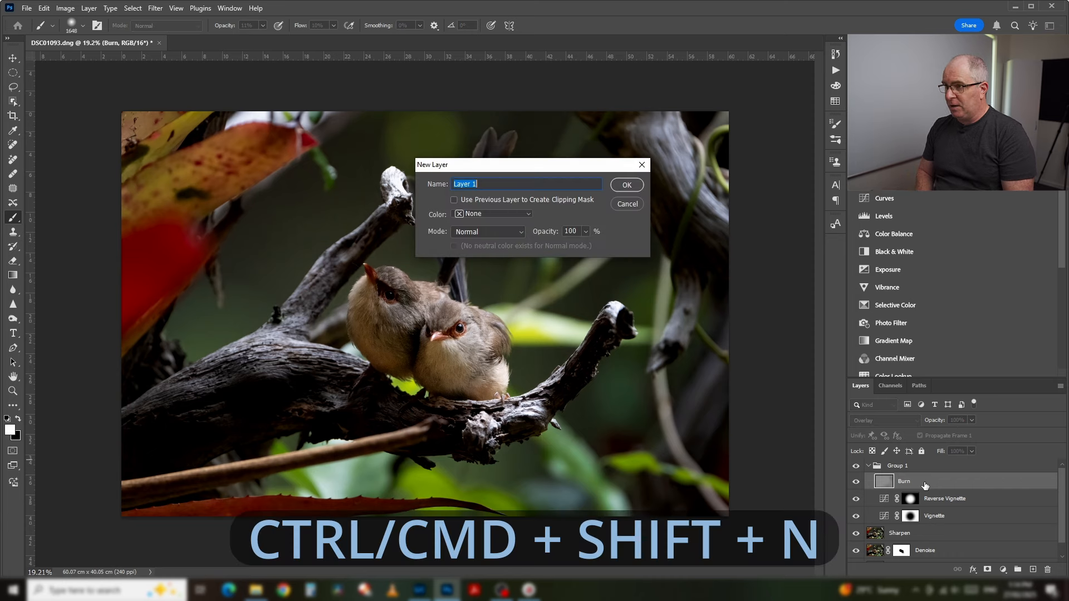
pyautogui.write('Dodge')
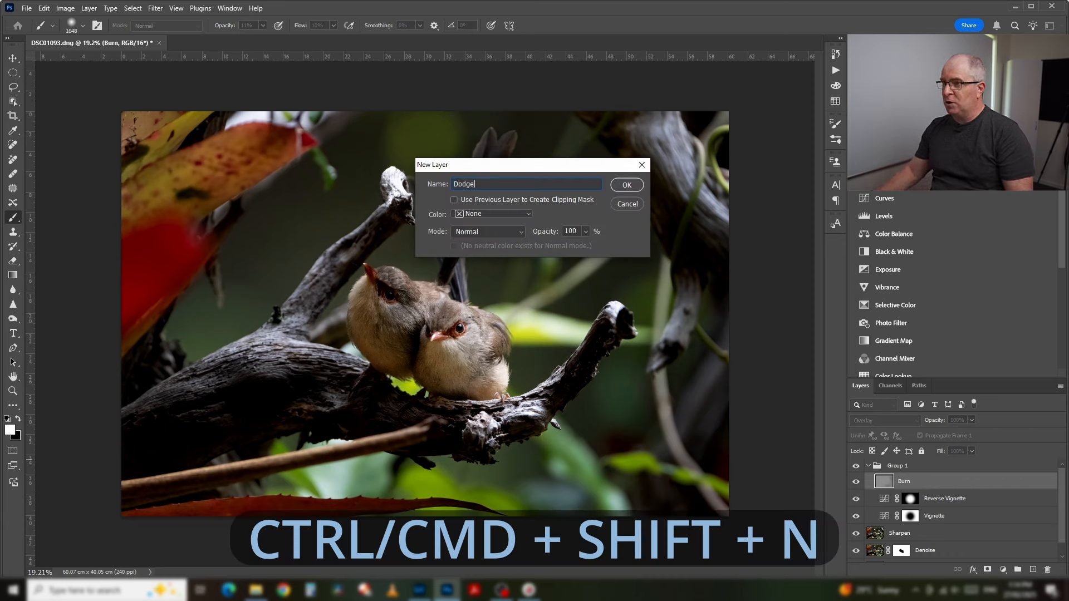
pyautogui.click(521, 232)
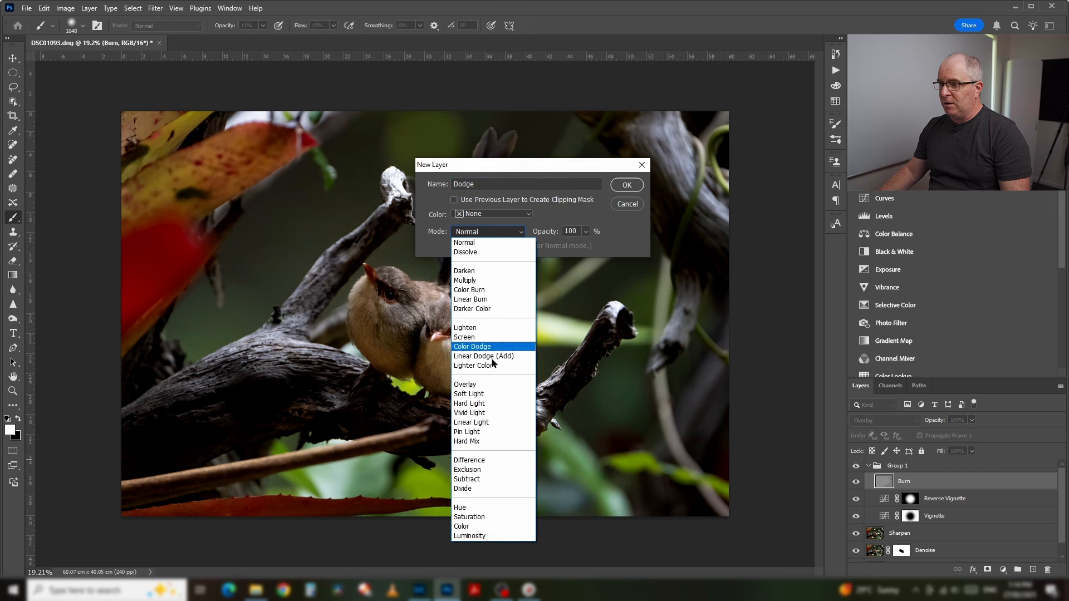
pyautogui.click(468, 386)
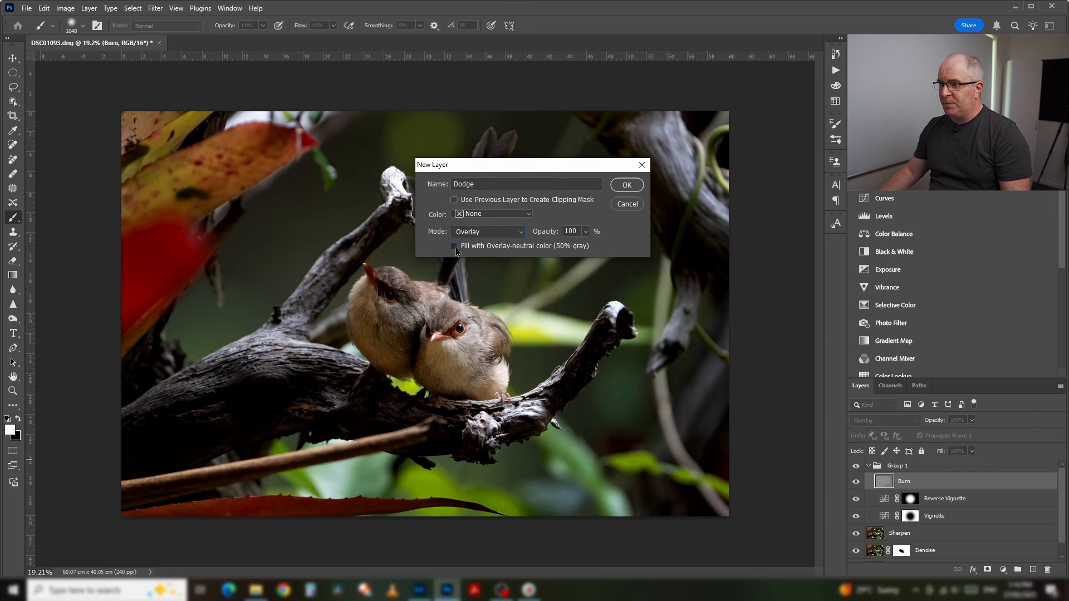
pyautogui.click(627, 185)
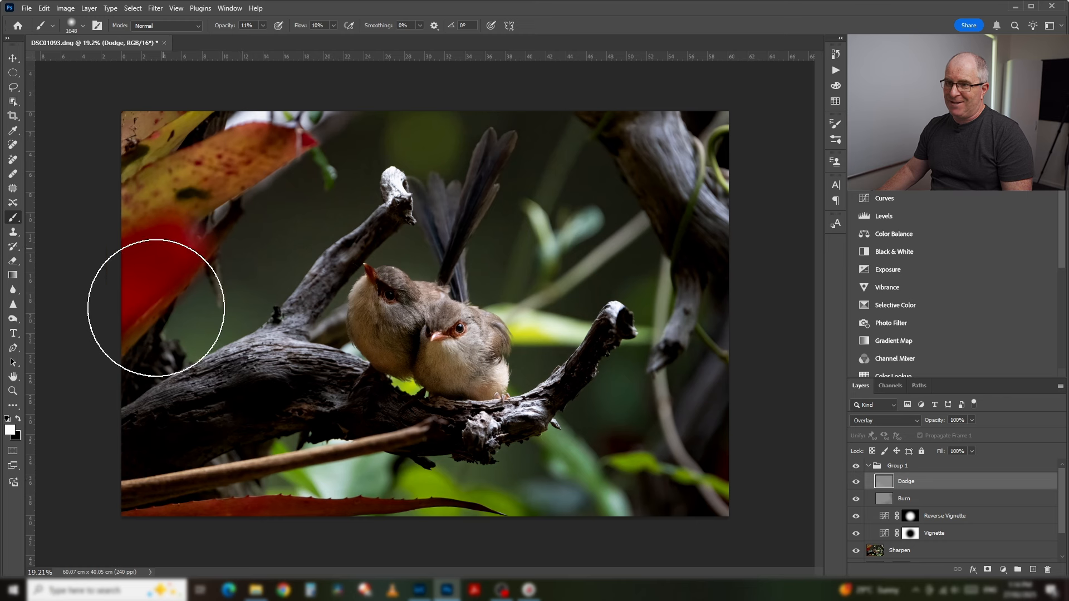
# Compare the photo with the Dodge layer hidden and shown, and delete the Dodge layer
pyautogui.click(855, 482)
pyautogui.click(857, 482)
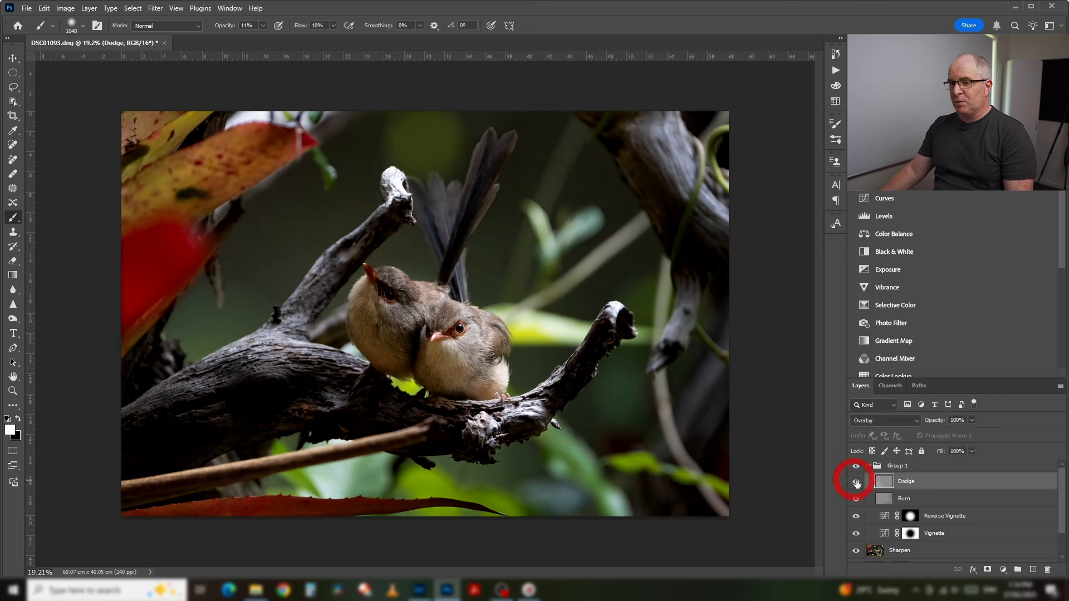
pyautogui.click(856, 483)
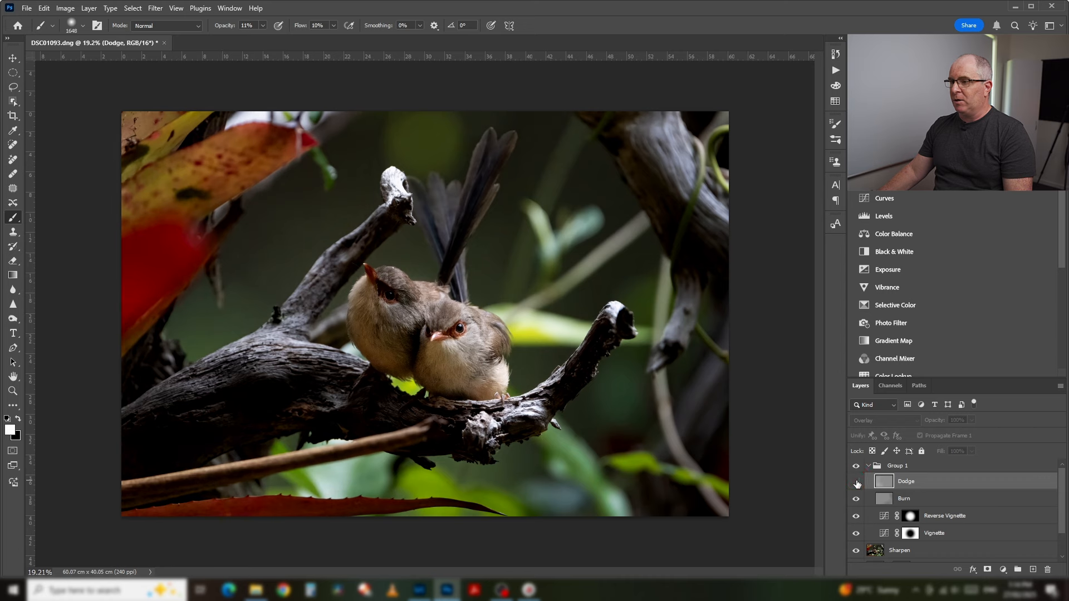
pyautogui.moveTo(912, 483)
pyautogui.mouseDown()
pyautogui.moveTo(975, 538)
pyautogui.moveTo(1048, 570)
pyautogui.mouseUp()
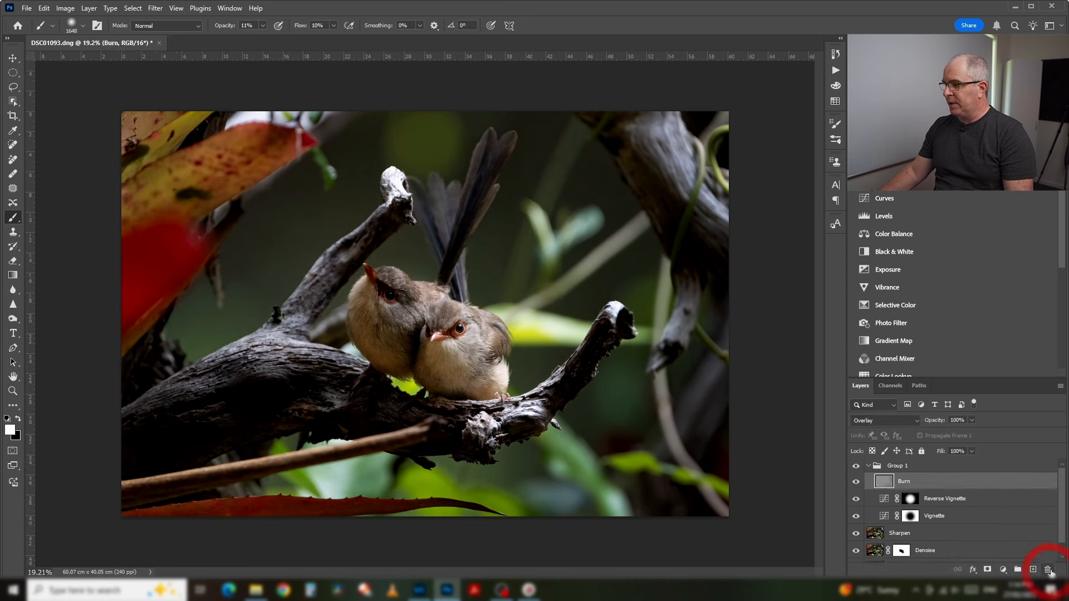
# Collapse the layer group and toggle its visibility to review the combined vignette and burn effect
pyautogui.click(867, 469)
pyautogui.click(856, 467)
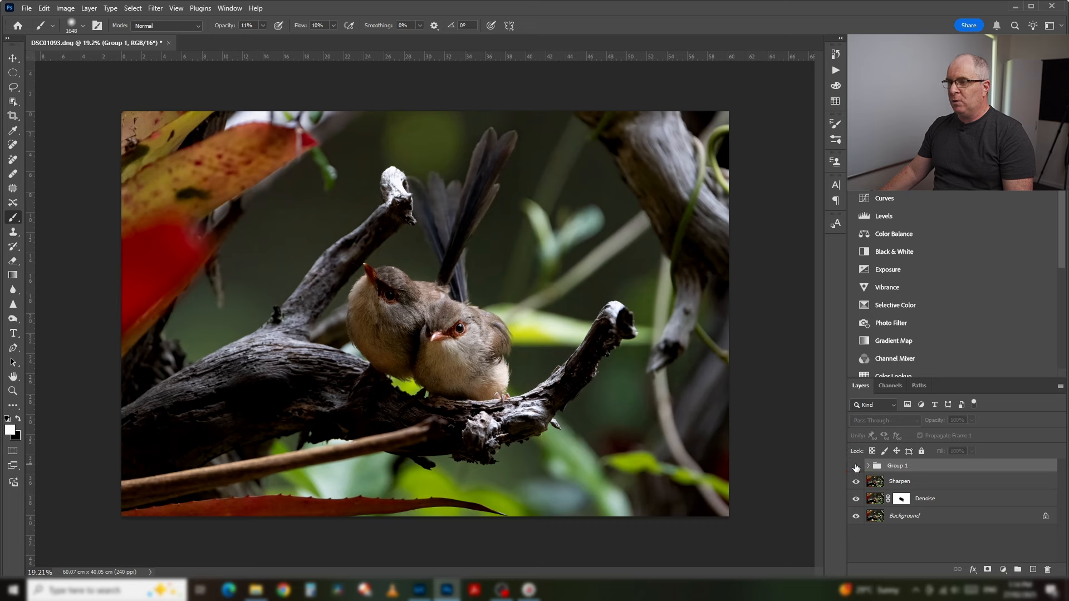
pyautogui.click(856, 467)
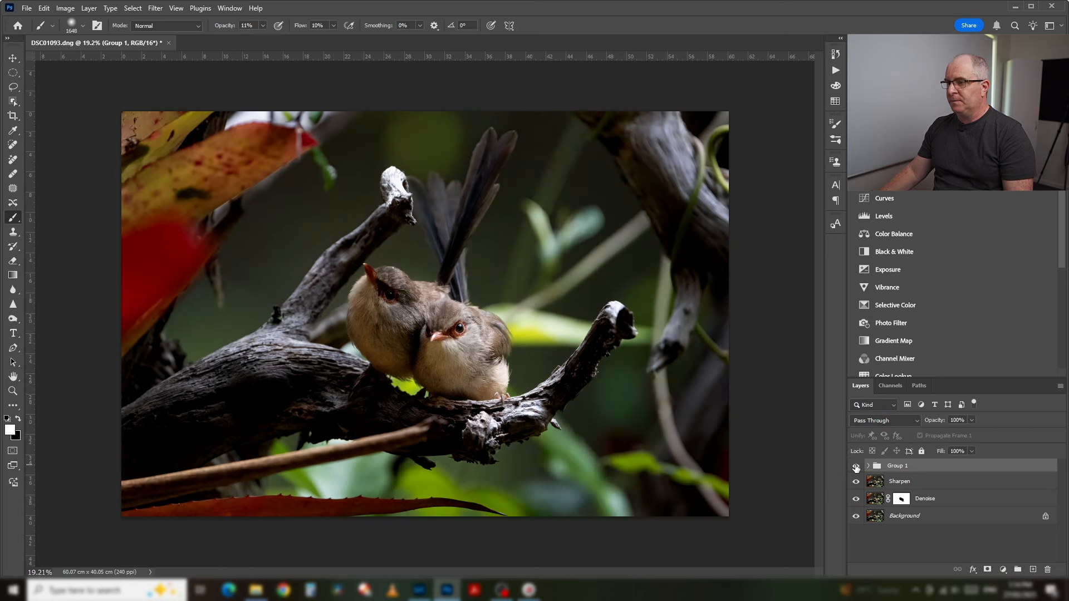